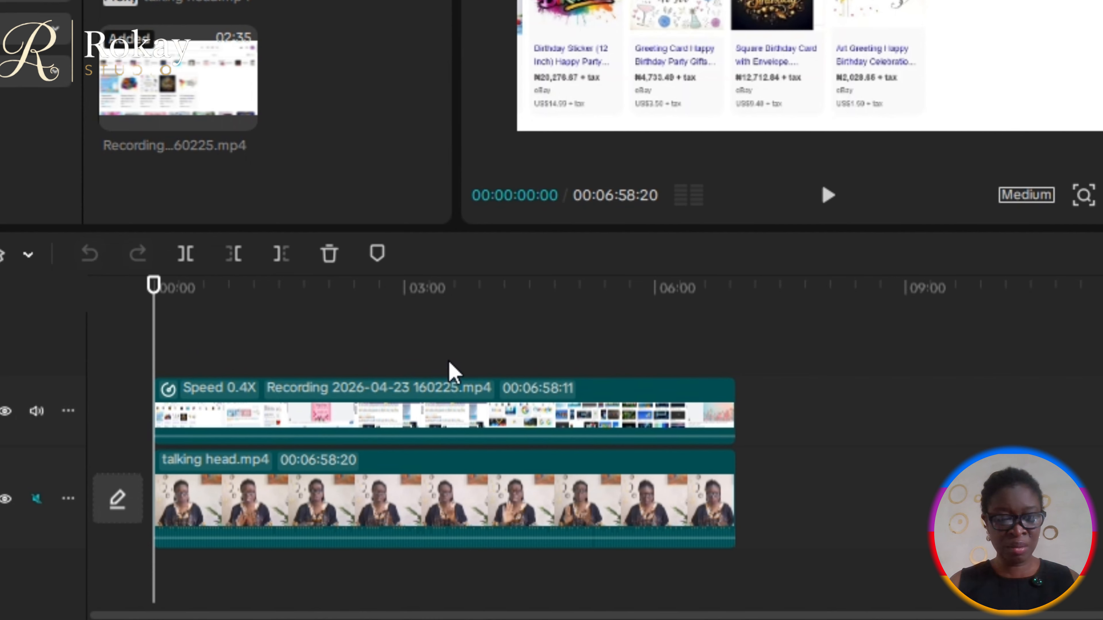
Step: Move talking head.mp4 to the track above the screen recording, put the recording on the main track and mute the talking-head track
{"action": "left_click", "coordinate": [295, 521]}
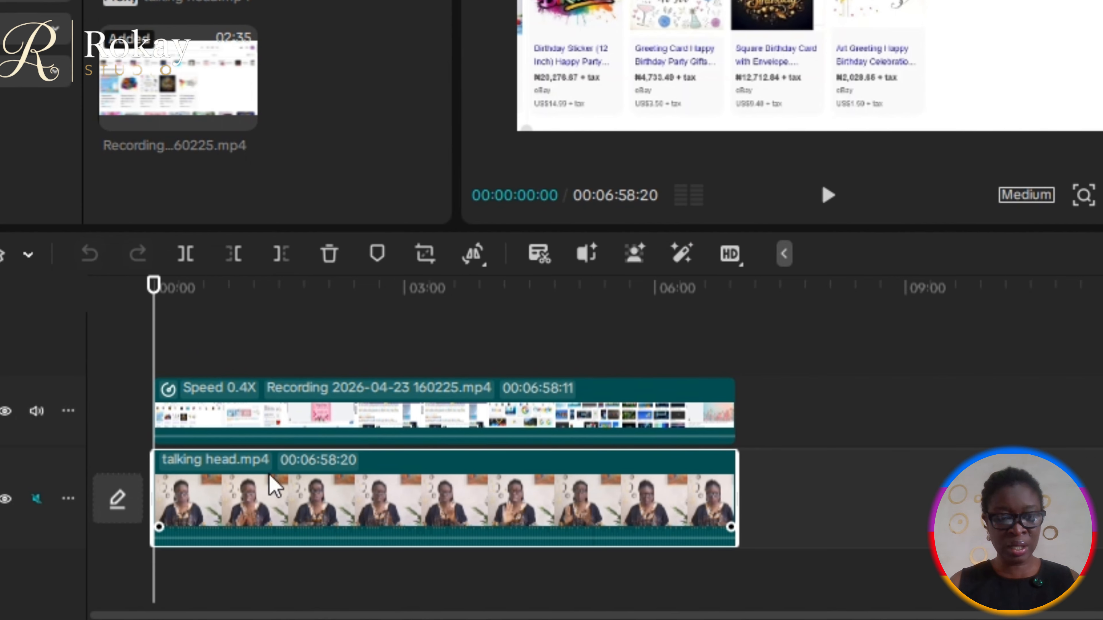
{"action": "left_click_drag", "start_coordinate": [338, 518], "coordinate": [339, 354]}
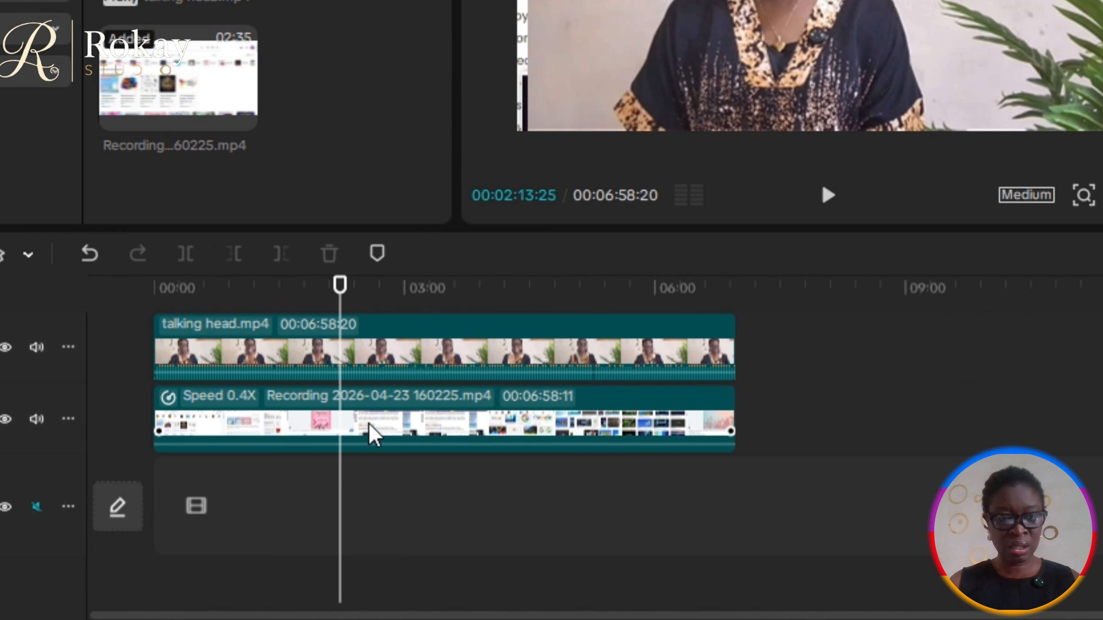
{"action": "left_click_drag", "start_coordinate": [375, 446], "coordinate": [377, 517]}
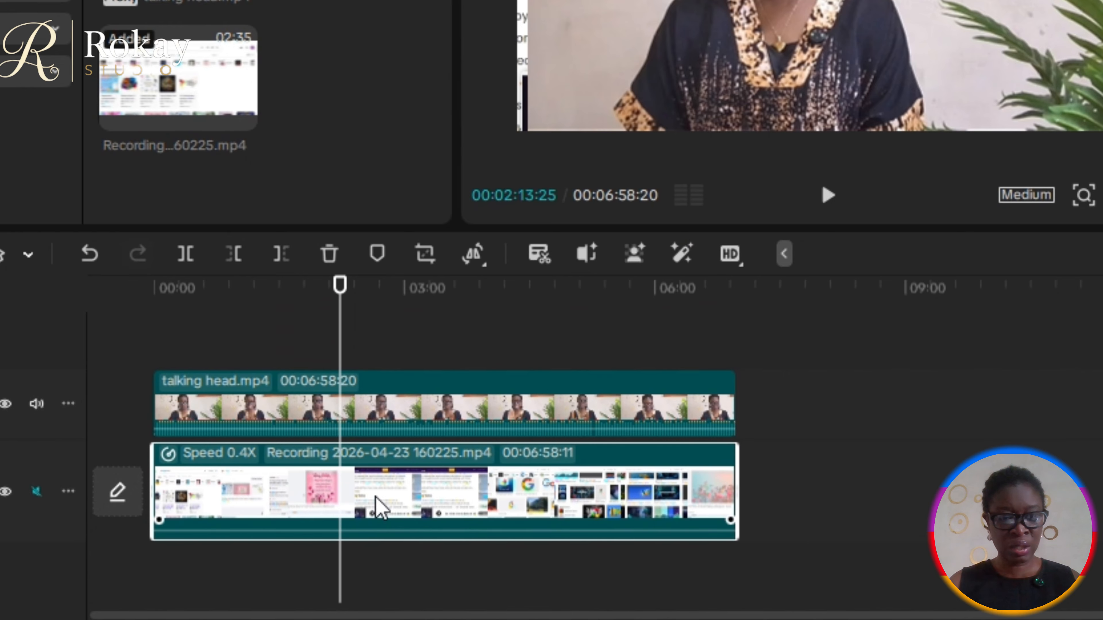
{"action": "left_click_drag", "start_coordinate": [338, 337], "coordinate": [136, 345]}
{"action": "left_click", "coordinate": [37, 405]}
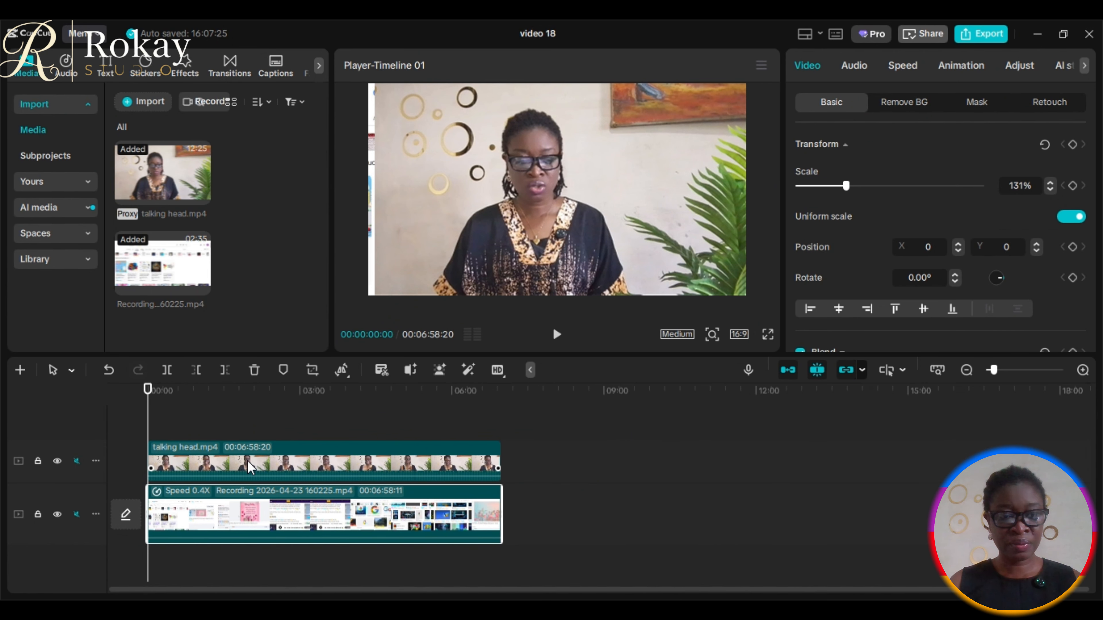
Step: Scale the talking head clip down to about 73% and apply a circle mask to it
{"action": "left_click", "coordinate": [321, 411]}
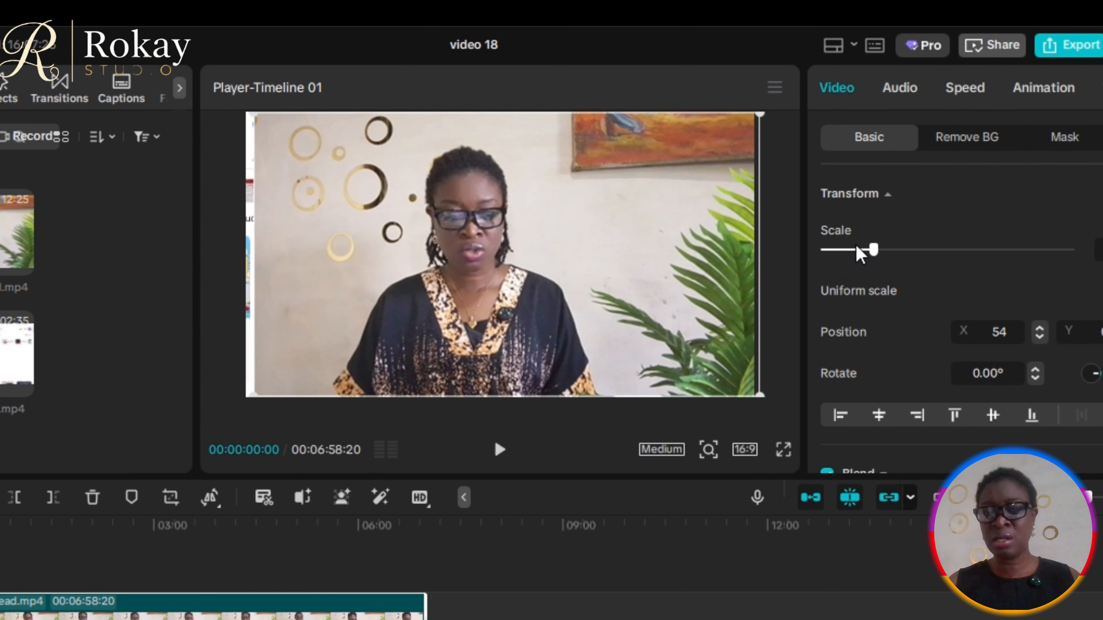
{"action": "left_click_drag", "start_coordinate": [874, 251], "coordinate": [861, 250]}
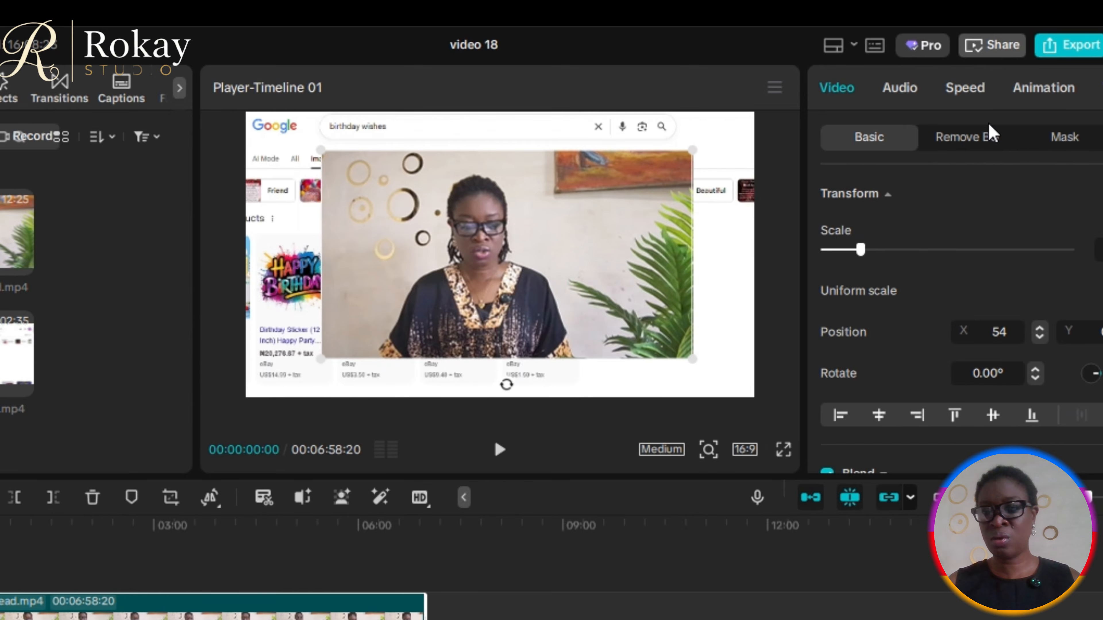
{"action": "left_click", "coordinate": [1073, 143]}
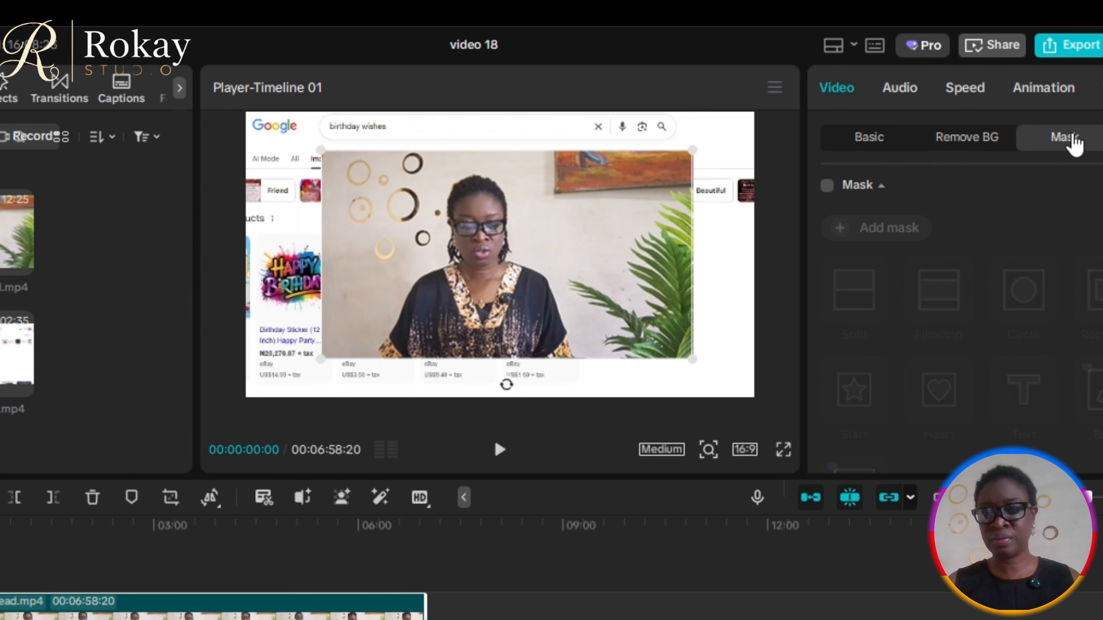
{"action": "left_click", "coordinate": [829, 191]}
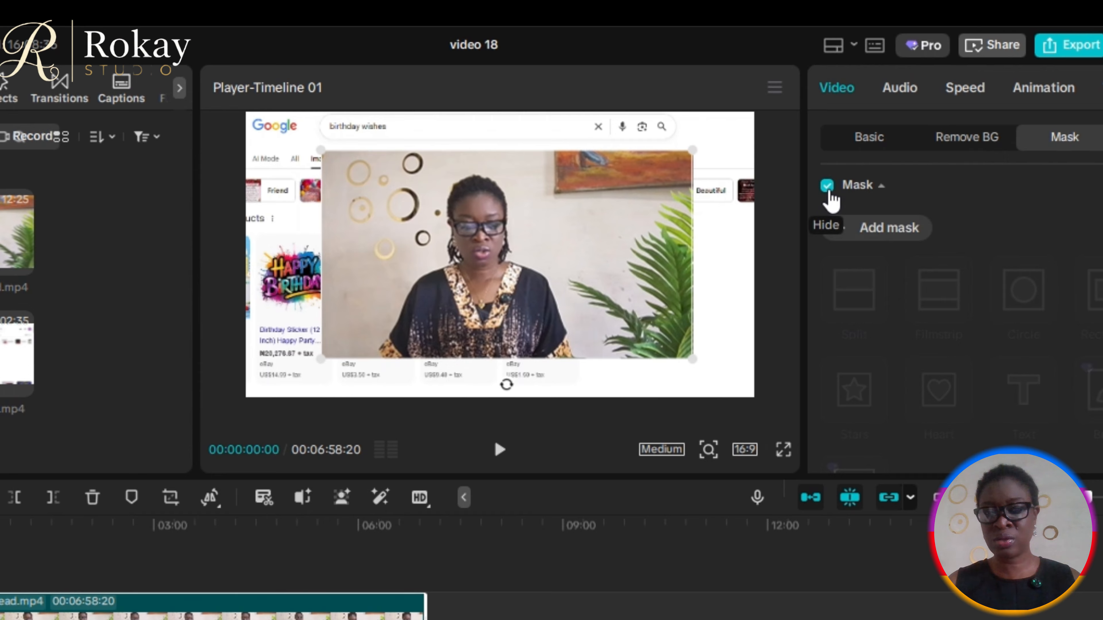
{"action": "left_click", "coordinate": [884, 229]}
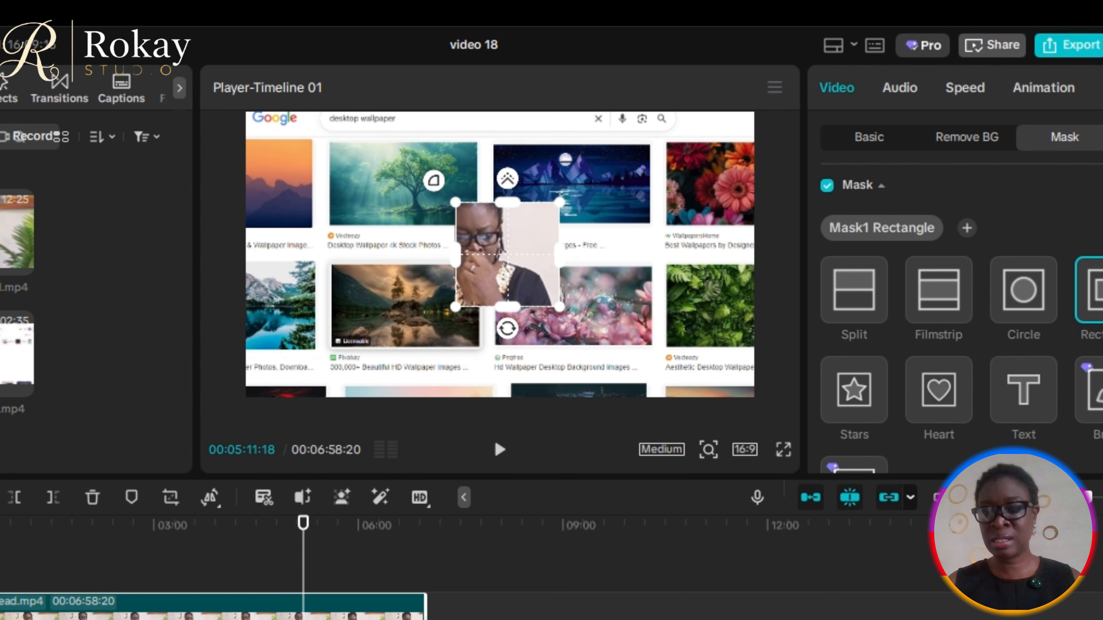
{"action": "left_click", "coordinate": [1032, 299]}
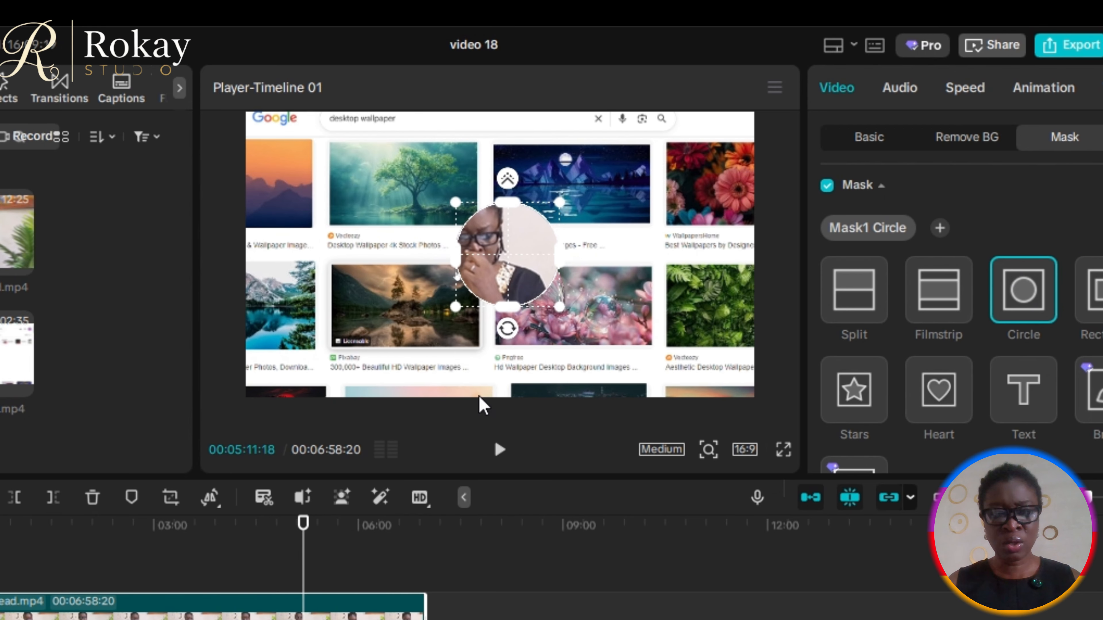
Step: Enlarge the circle mask and reposition it so that it frames the speaker's head and upper body
{"action": "left_click_drag", "start_coordinate": [459, 475], "coordinate": [441, 613]}
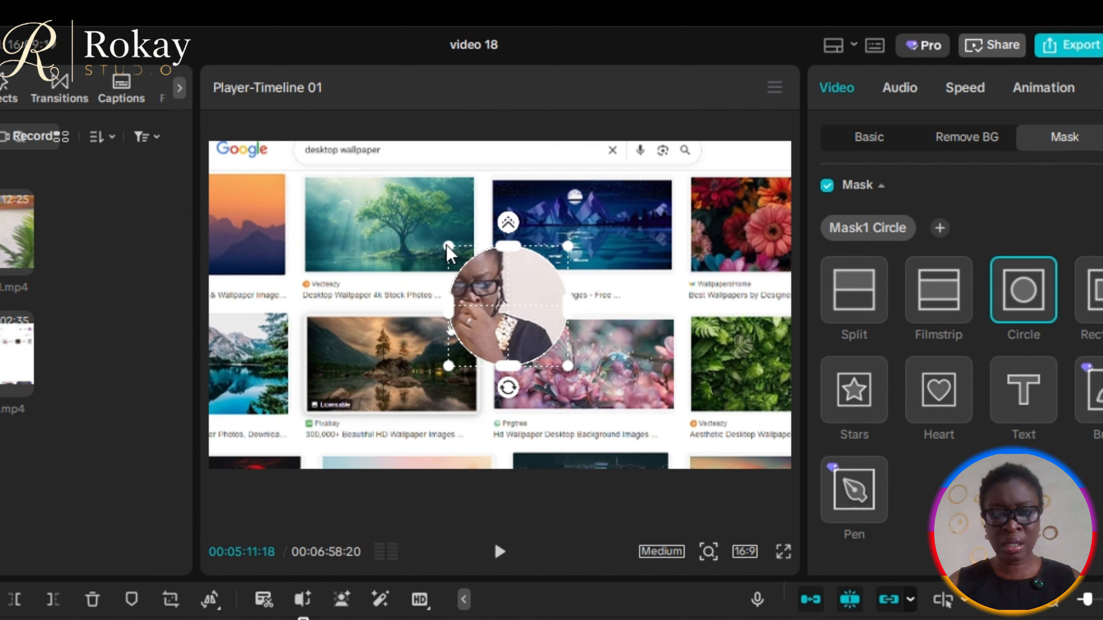
{"action": "left_click_drag", "start_coordinate": [448, 245], "coordinate": [363, 235]}
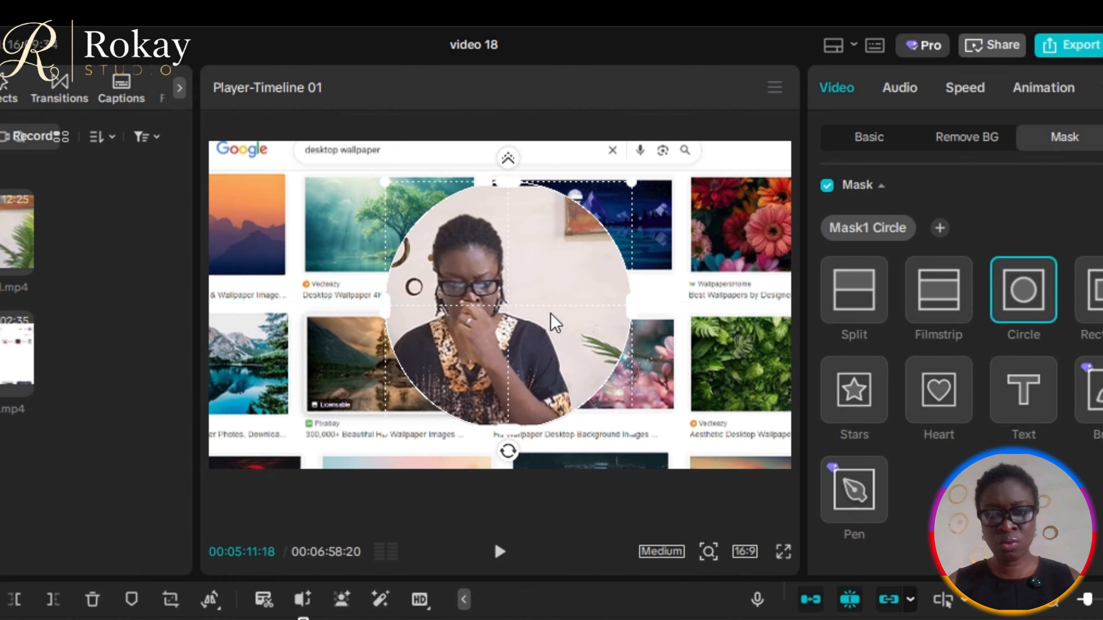
{"action": "left_click_drag", "start_coordinate": [551, 322], "coordinate": [524, 328]}
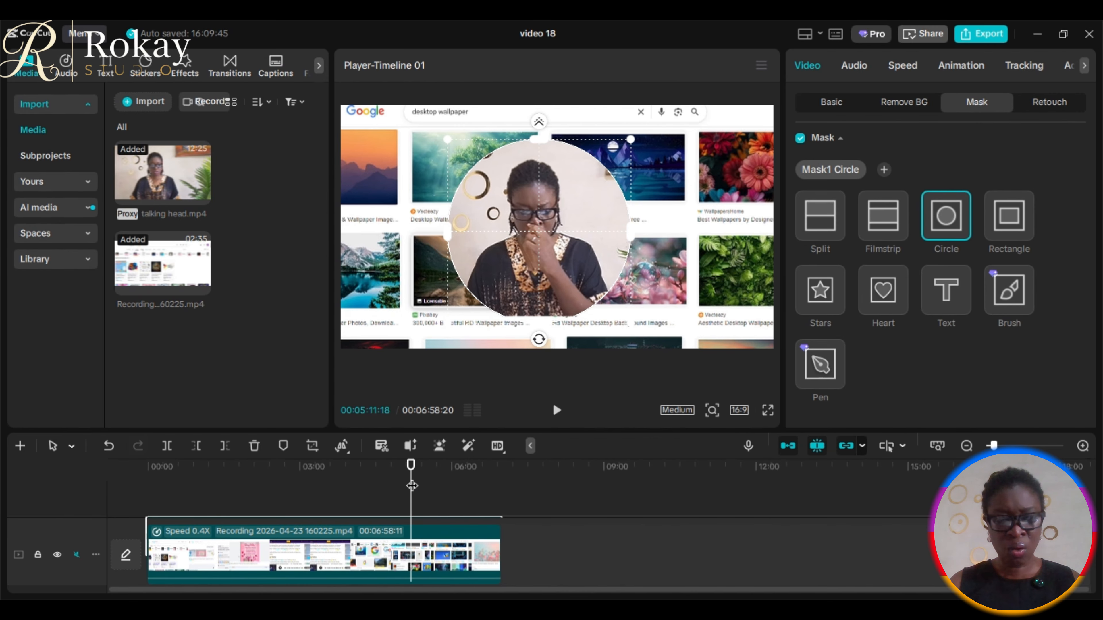
{"action": "left_click_drag", "start_coordinate": [410, 487], "coordinate": [141, 530]}
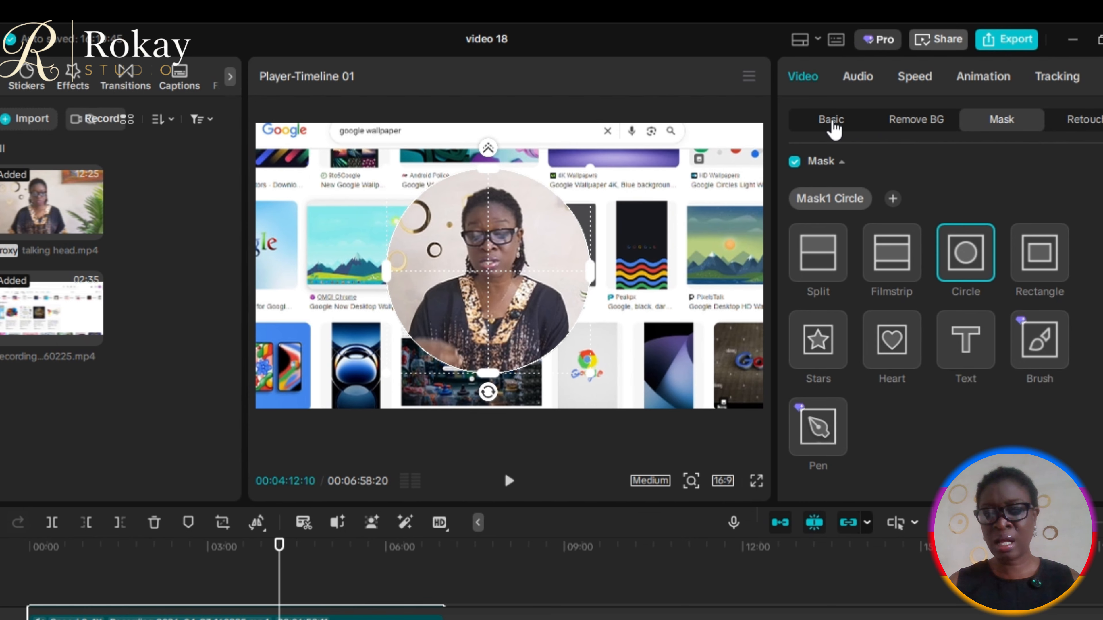
Step: Scale the masked talking head to 29%, place it in the frame's upper-right corner and preview it full screen
{"action": "left_click", "coordinate": [833, 126]}
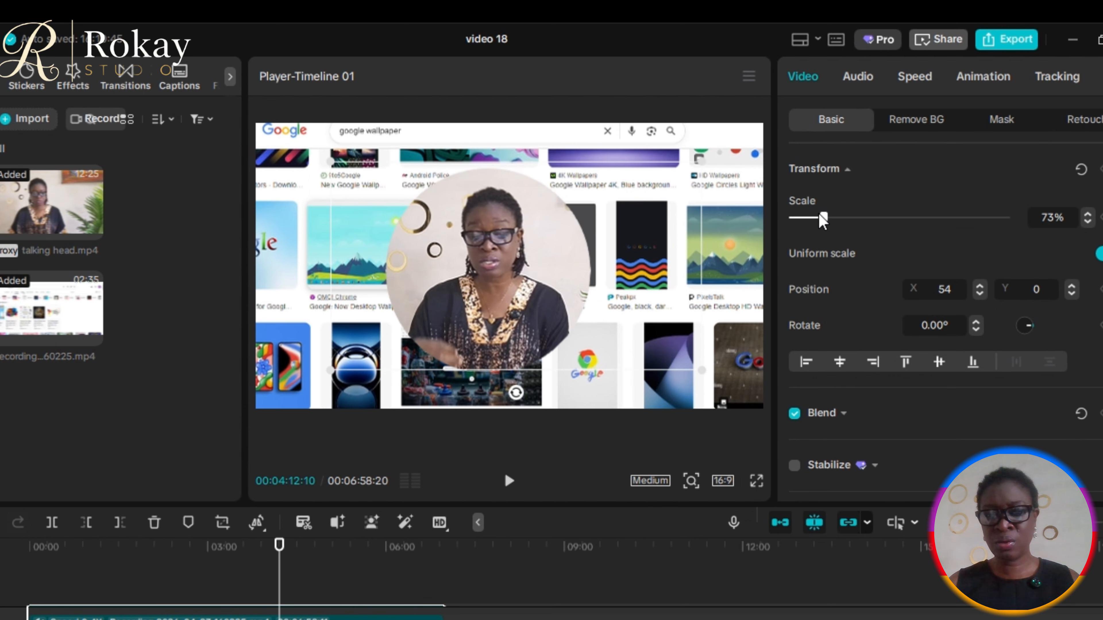
{"action": "left_click_drag", "start_coordinate": [828, 217], "coordinate": [810, 248]}
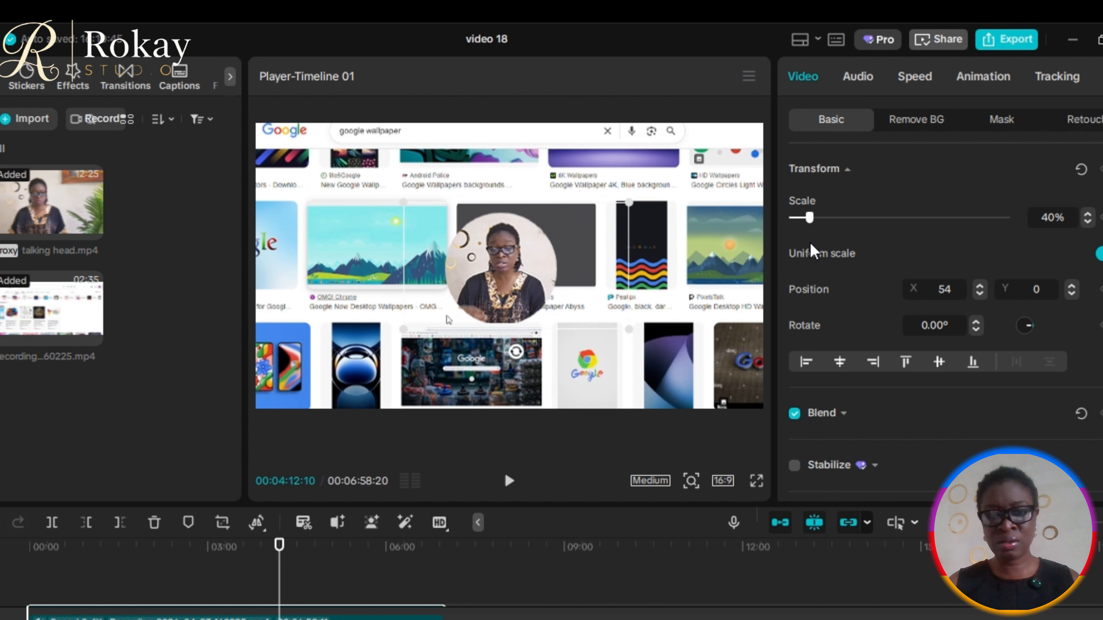
{"action": "left_click_drag", "start_coordinate": [504, 299], "coordinate": [714, 238]}
{"action": "left_click_drag", "start_coordinate": [813, 184], "coordinate": [808, 186]}
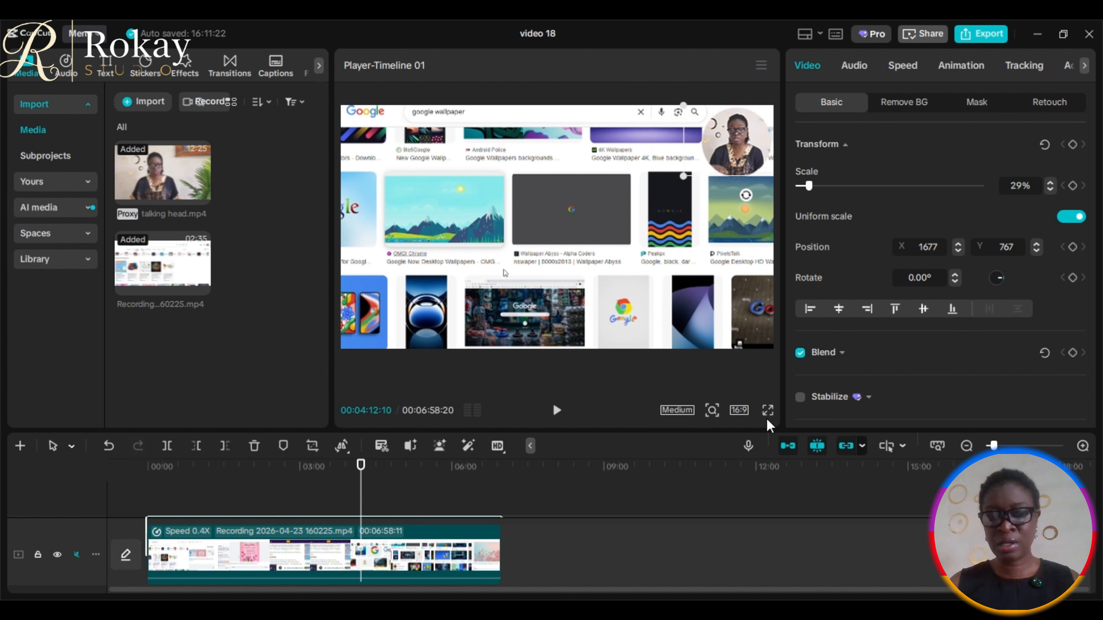
{"action": "left_click", "coordinate": [767, 411]}
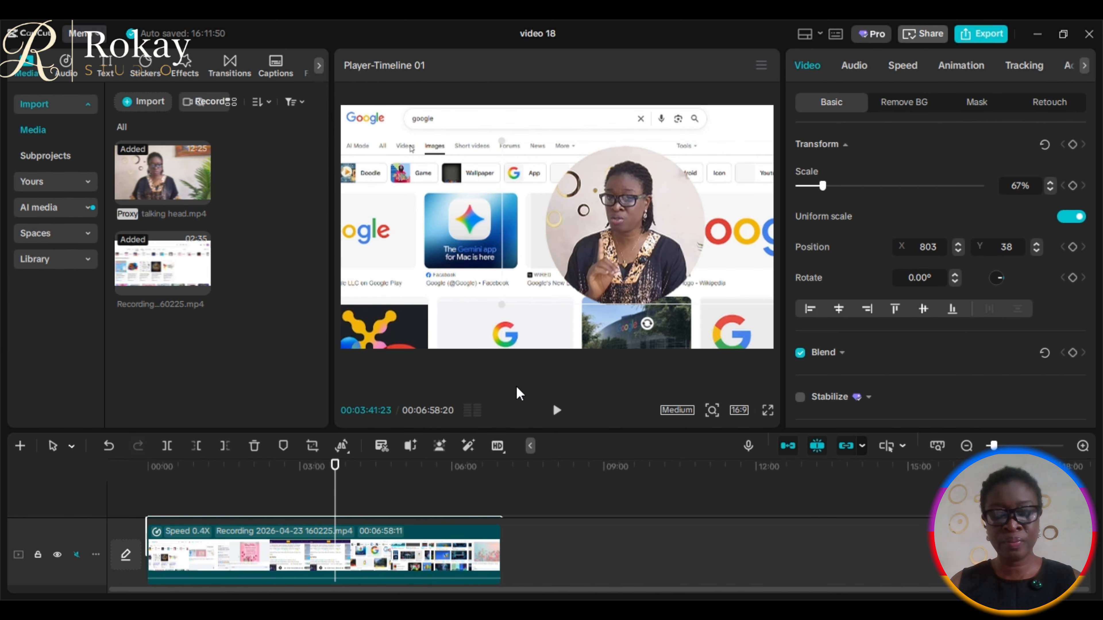
Step: Change the talking head clip's mask shape from circle to rectangle
{"action": "scroll", "coordinate": [436, 525], "scroll_direction": "down", "scroll_amount": 2}
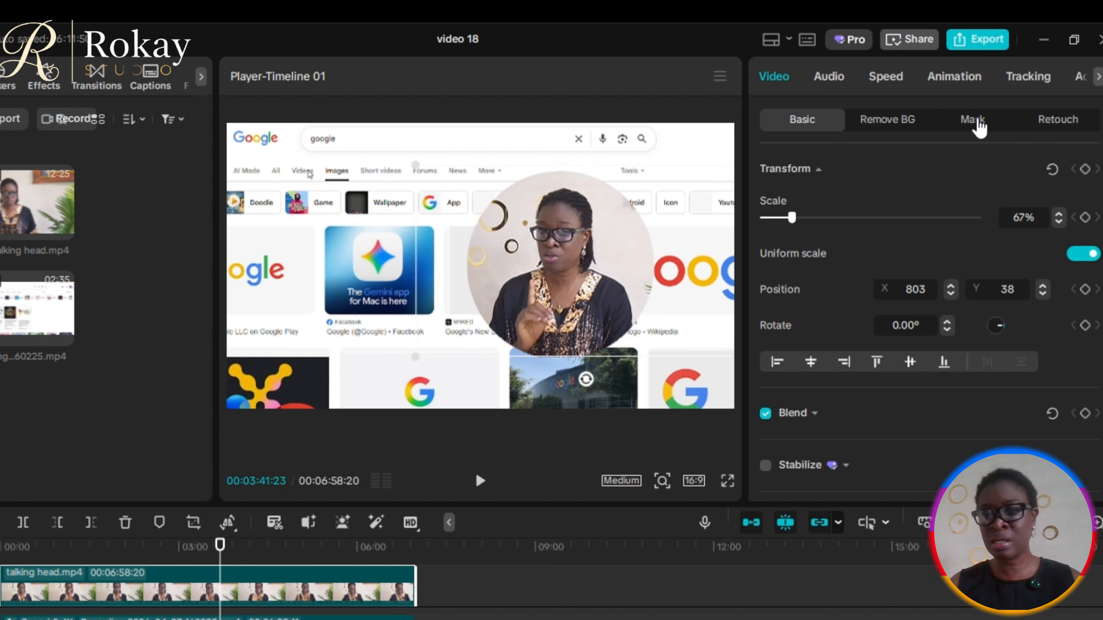
{"action": "left_click", "coordinate": [978, 124]}
{"action": "left_click", "coordinate": [1012, 257]}
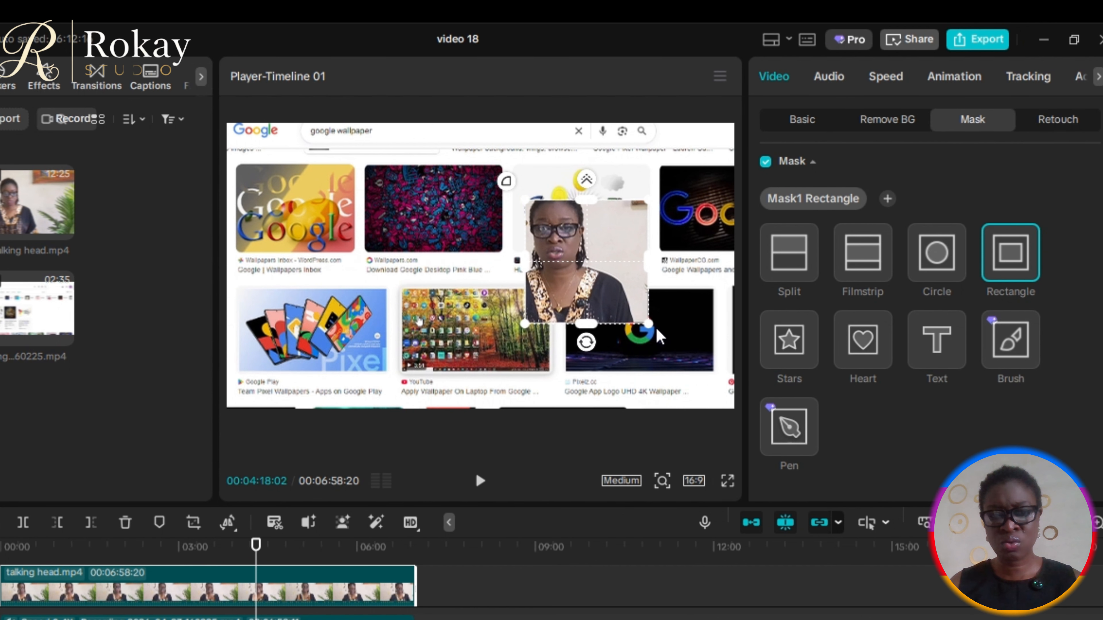
Step: Enlarge the rectangle mask, centre it on the speaker and adjust its edges to trim the surrounding background
{"action": "left_click_drag", "start_coordinate": [656, 335], "coordinate": [705, 360]}
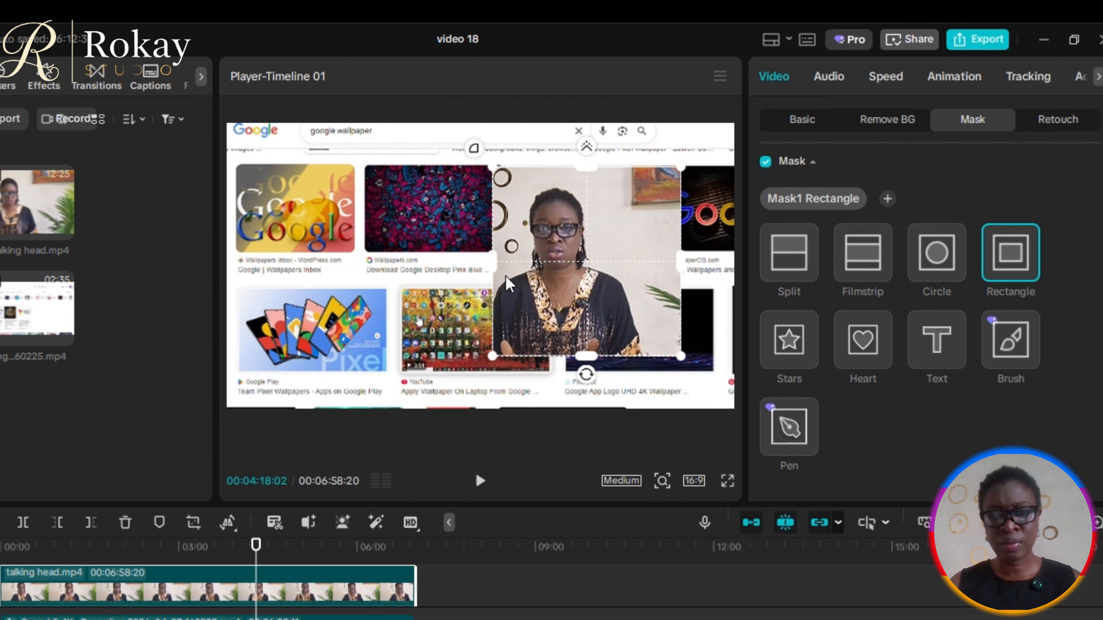
{"action": "left_click_drag", "start_coordinate": [493, 262], "coordinate": [467, 282]}
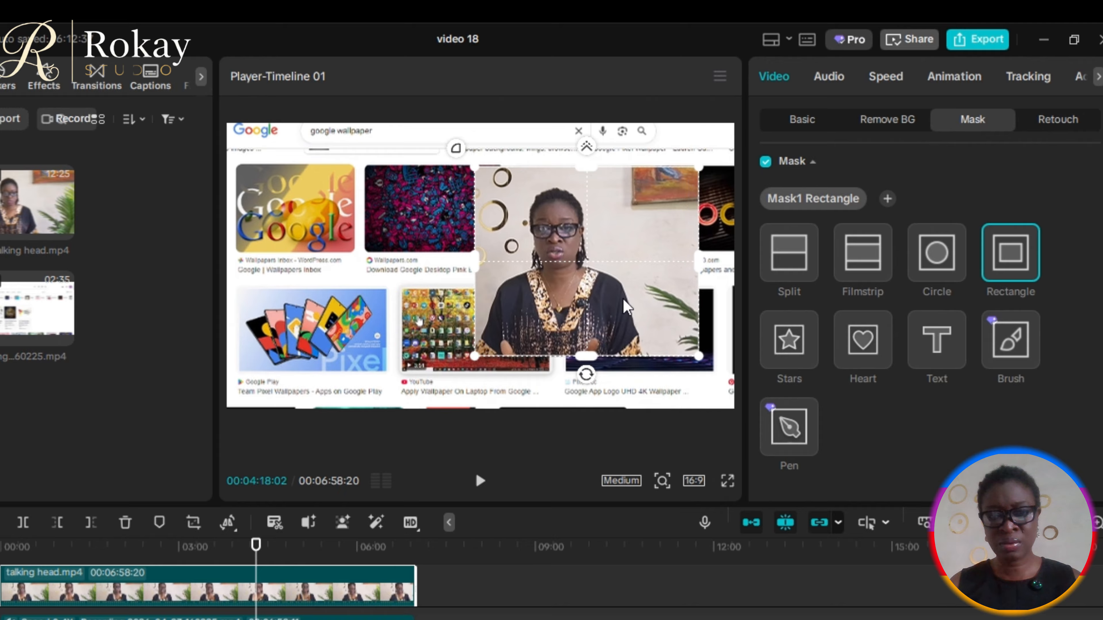
{"action": "left_click_drag", "start_coordinate": [618, 302], "coordinate": [582, 308]}
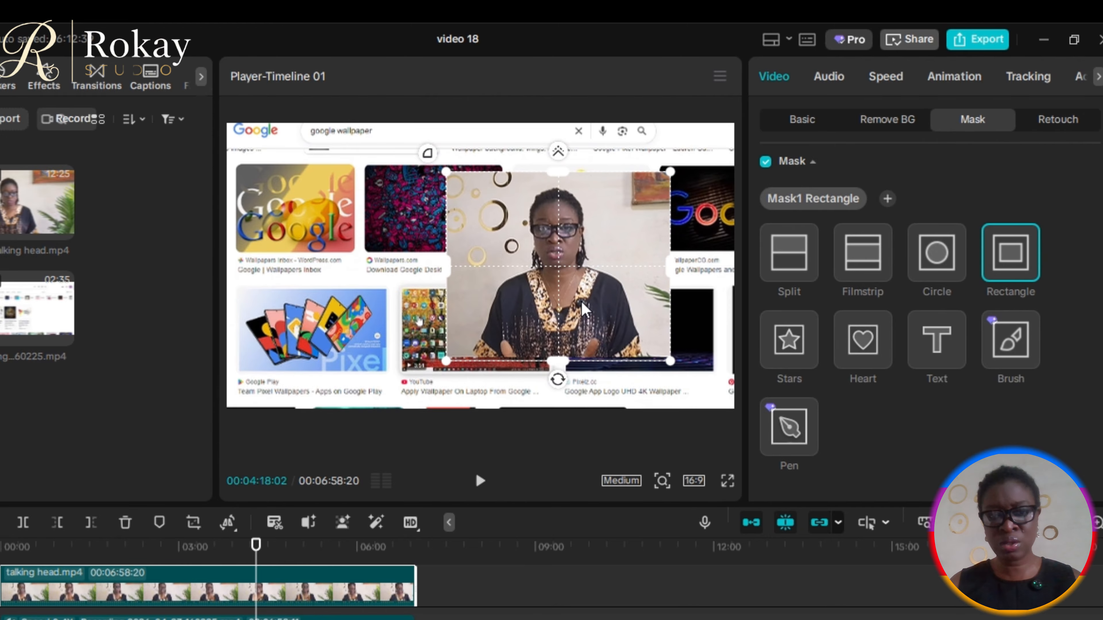
{"action": "left_click_drag", "start_coordinate": [564, 174], "coordinate": [562, 183]}
{"action": "left_click_drag", "start_coordinate": [447, 266], "coordinate": [467, 267]}
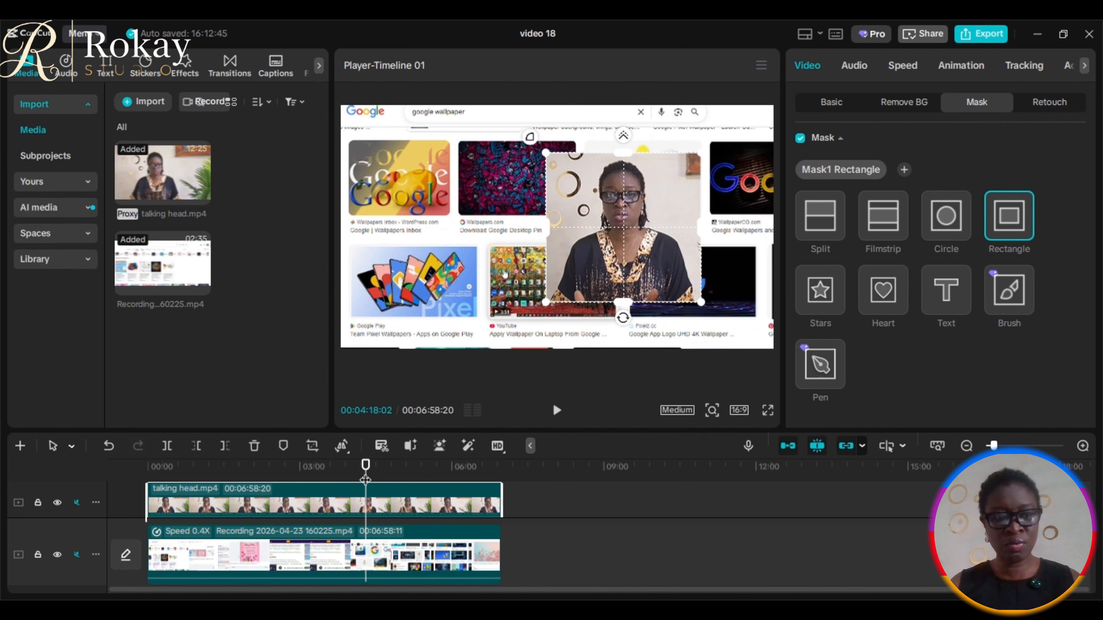
{"action": "left_click_drag", "start_coordinate": [363, 474], "coordinate": [373, 514]}
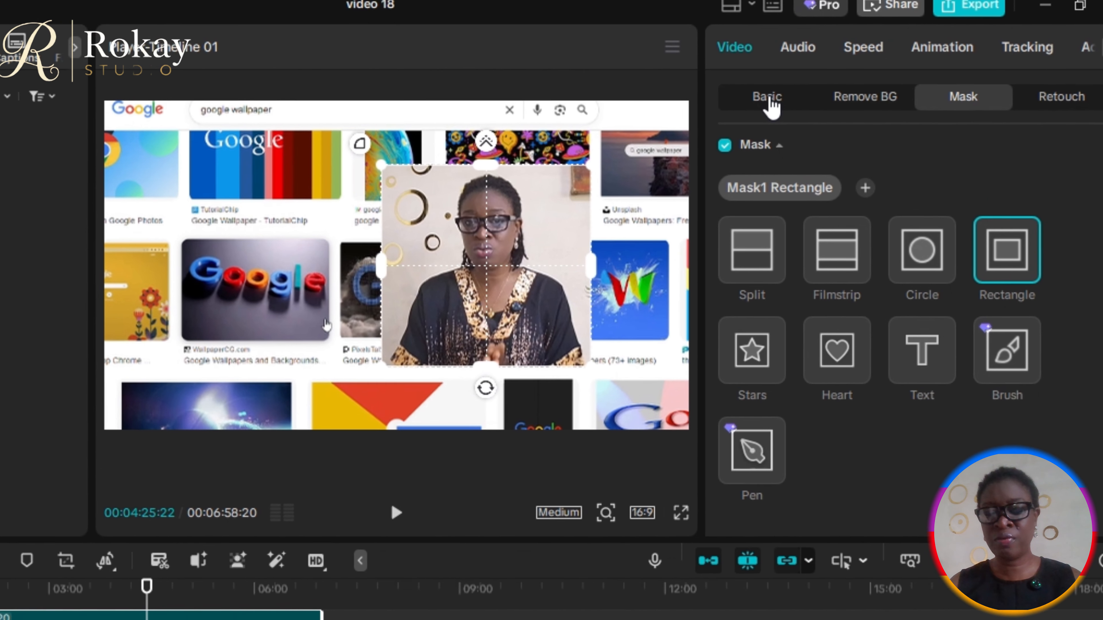
Step: Scale the rectangular talking head to 36% and place it in the video frame's lower-right corner
{"action": "left_click", "coordinate": [833, 104]}
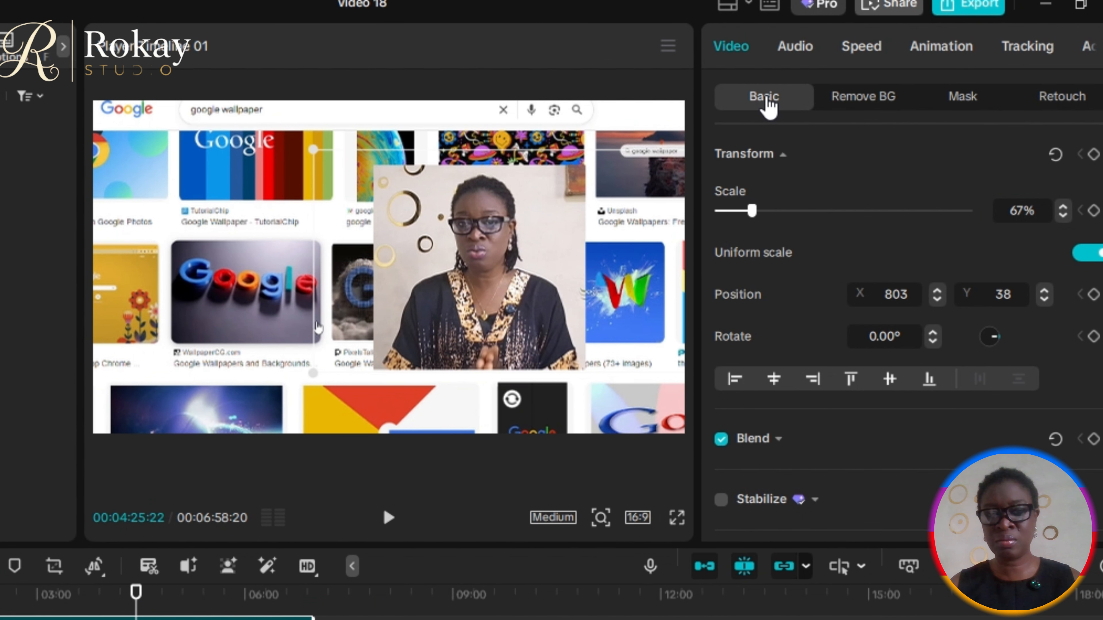
{"action": "left_click_drag", "start_coordinate": [753, 215], "coordinate": [733, 229]}
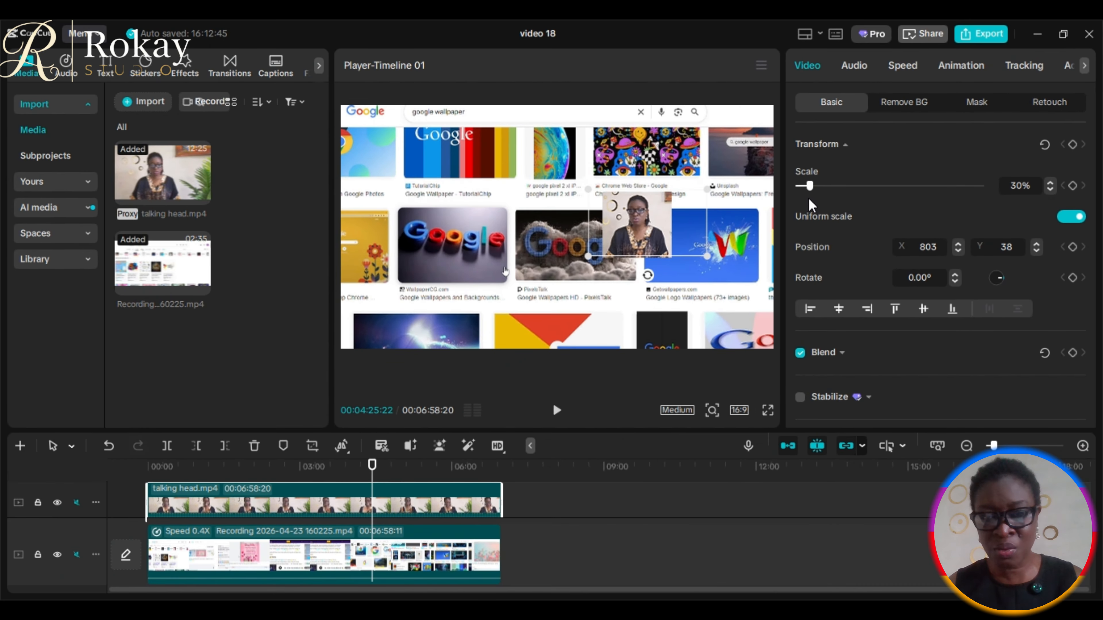
{"action": "left_click_drag", "start_coordinate": [810, 204], "coordinate": [812, 205]}
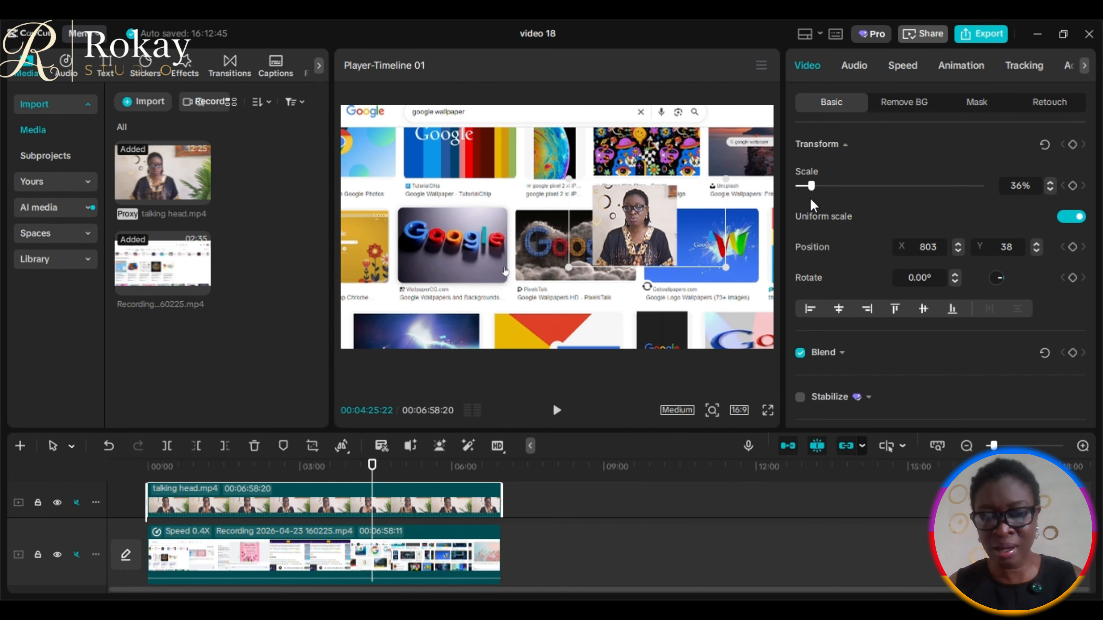
{"action": "left_click_drag", "start_coordinate": [635, 242], "coordinate": [728, 316]}
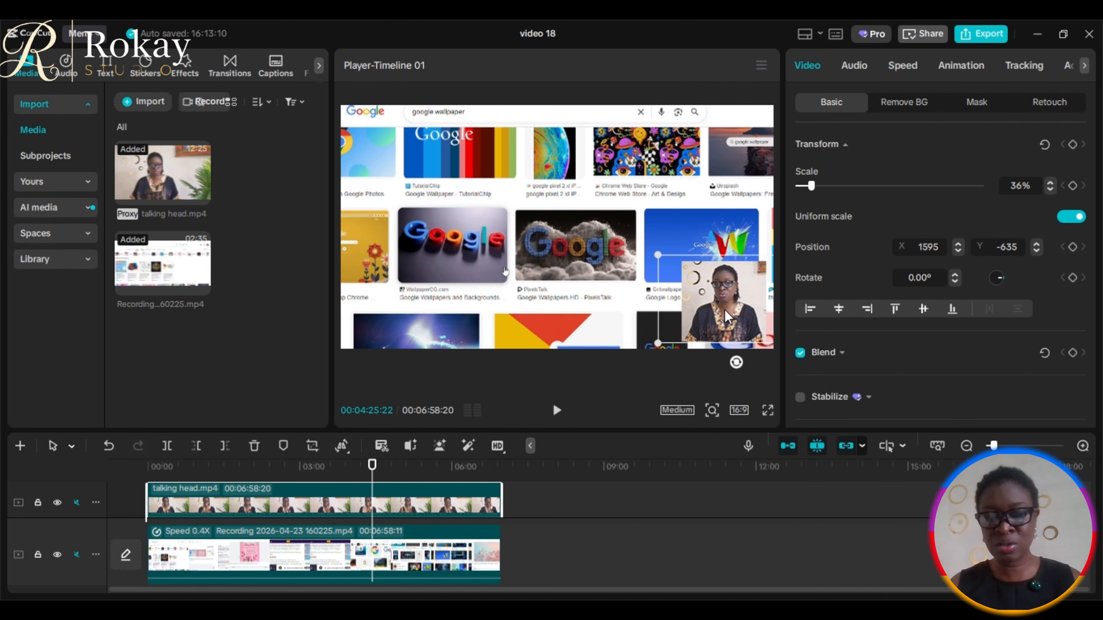
Step: Preview the rectangular talking-head overlay on the screen recording in full screen
{"action": "left_click", "coordinate": [715, 230]}
{"action": "left_click", "coordinate": [768, 410]}
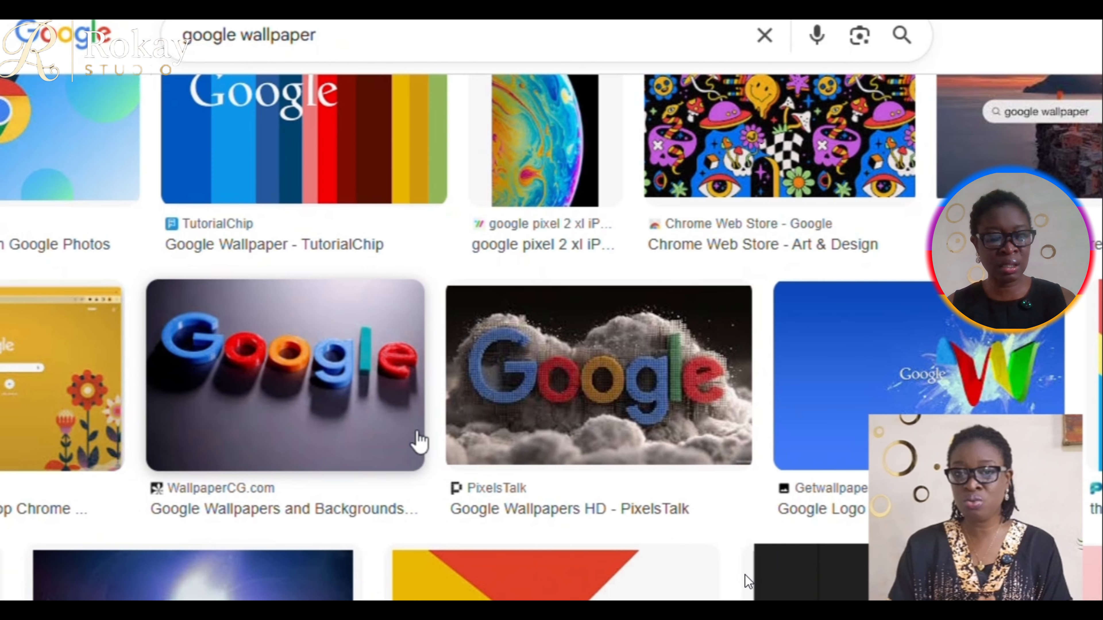
{"action": "key", "text": "Escape"}
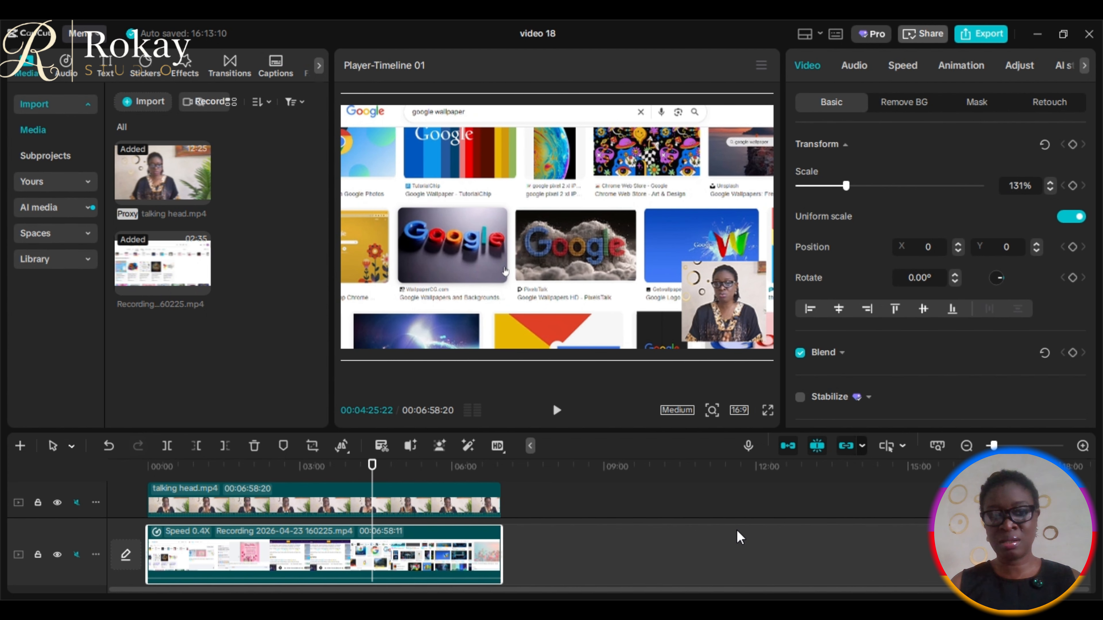
Step: Place THUMBNAIL (50).png between the talking head and screen recording tracks and extend it to the recording's full length
{"action": "left_click", "coordinate": [214, 466]}
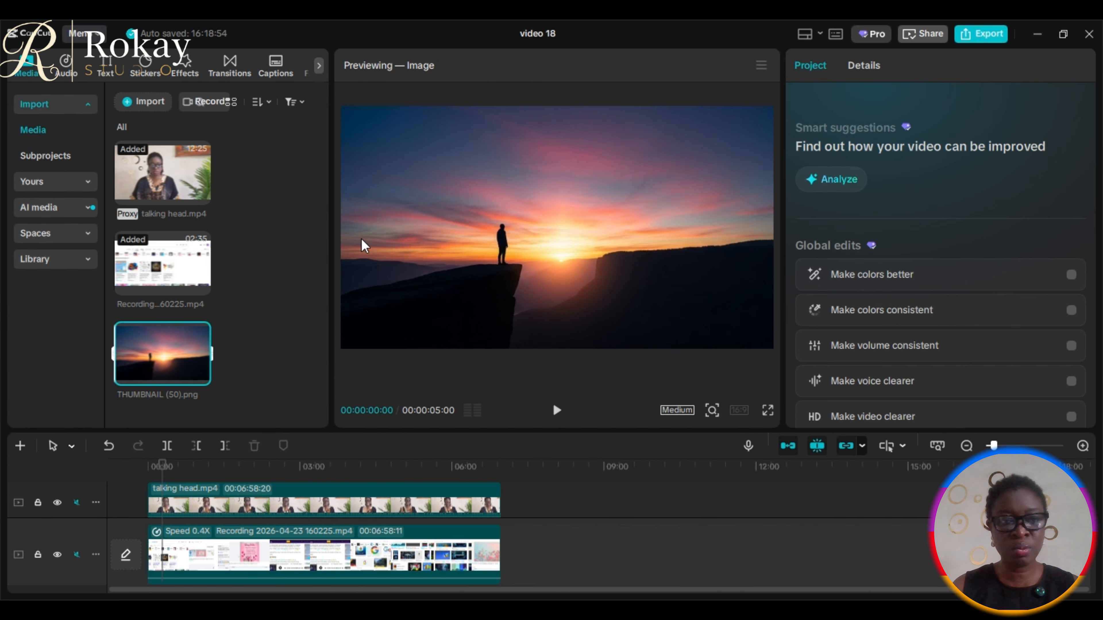
{"action": "mouse_move", "coordinate": [136, 369]}
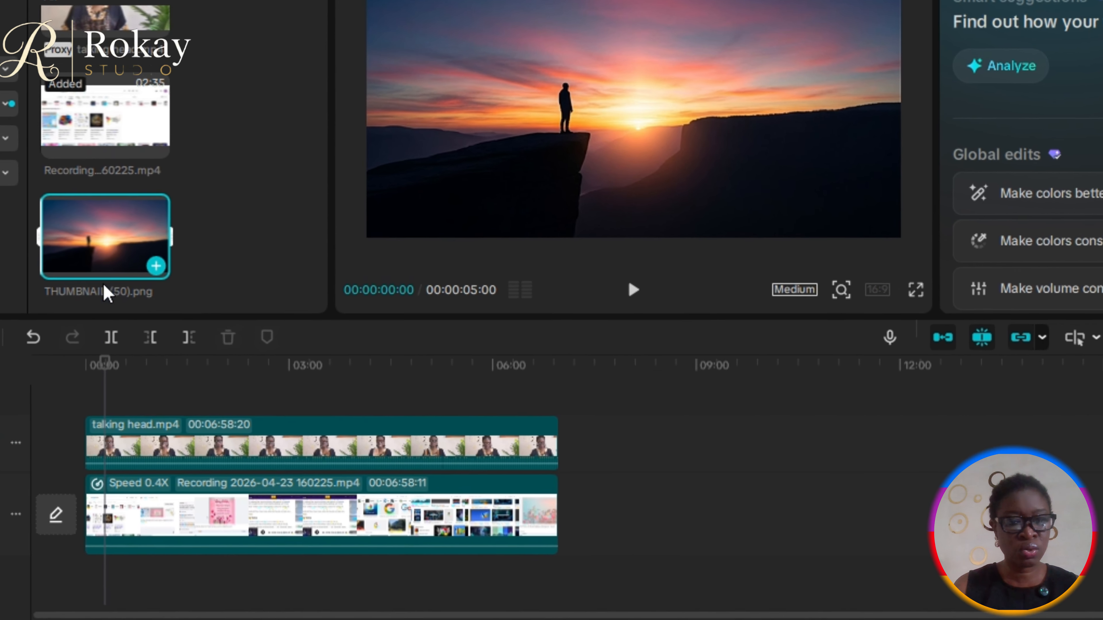
{"action": "left_click_drag", "start_coordinate": [152, 359], "coordinate": [159, 437]}
{"action": "left_click_drag", "start_coordinate": [84, 313], "coordinate": [576, 508]}
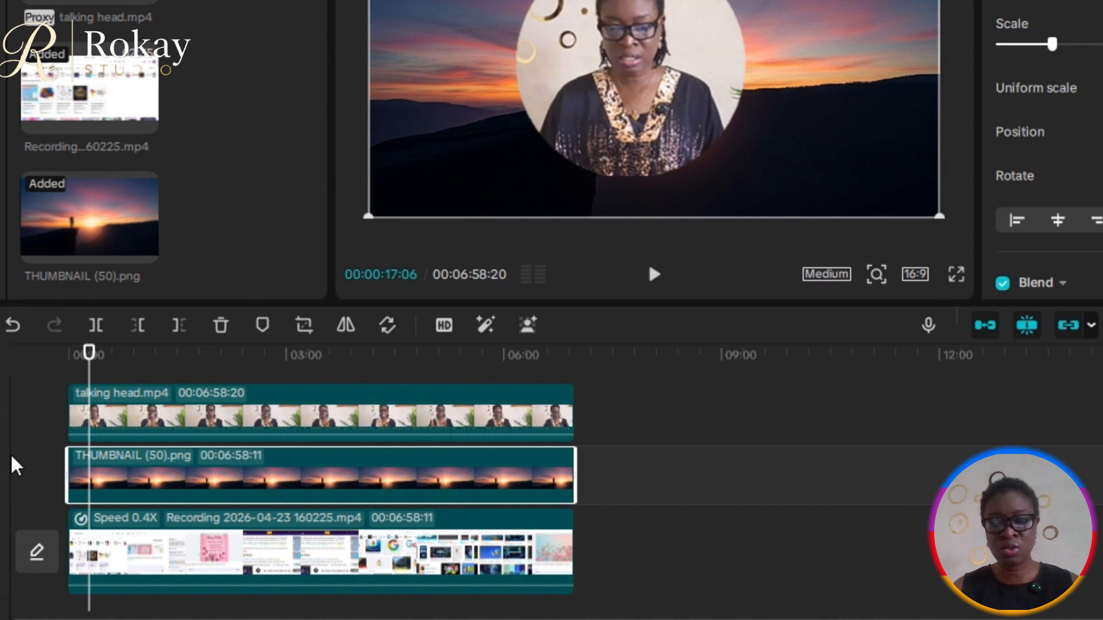
Step: Combine the talking head.mp4 and THUMBNAIL (50).png clips into one compound clip
{"action": "key", "text": "Home"}
{"action": "left_click", "coordinate": [212, 417]}
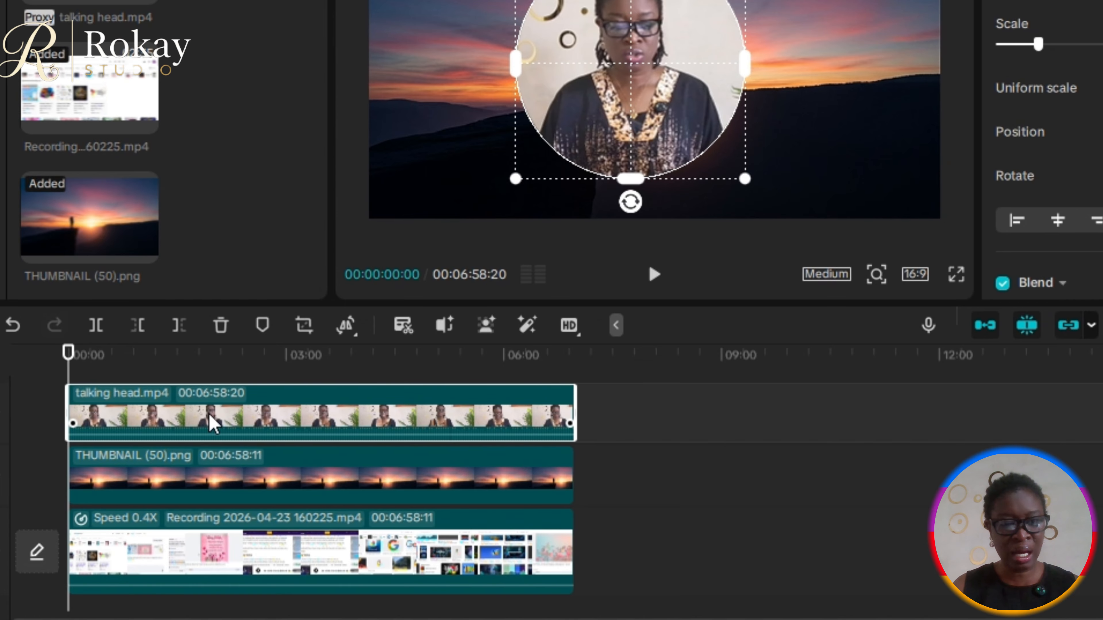
{"action": "left_click", "coordinate": [190, 480]}
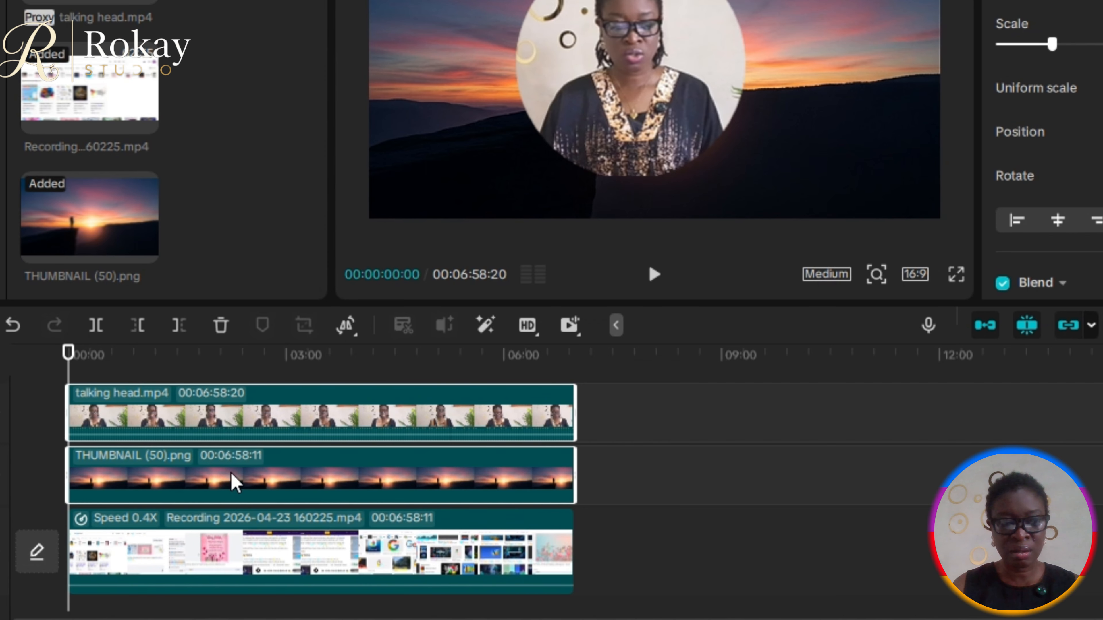
{"action": "right_click", "coordinate": [235, 483]}
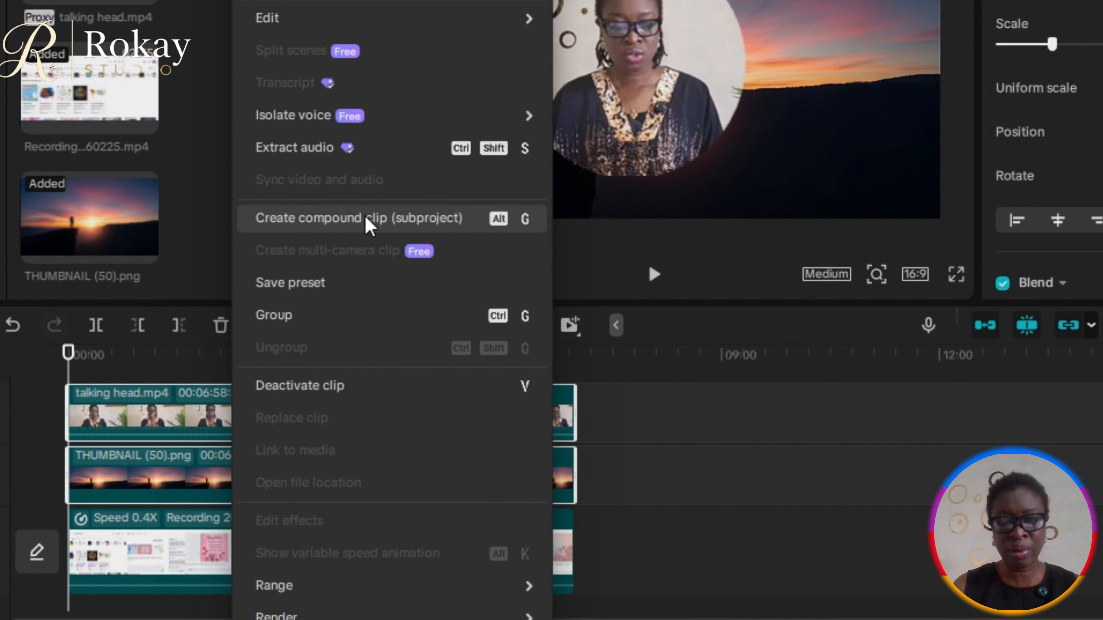
{"action": "left_click", "coordinate": [367, 227]}
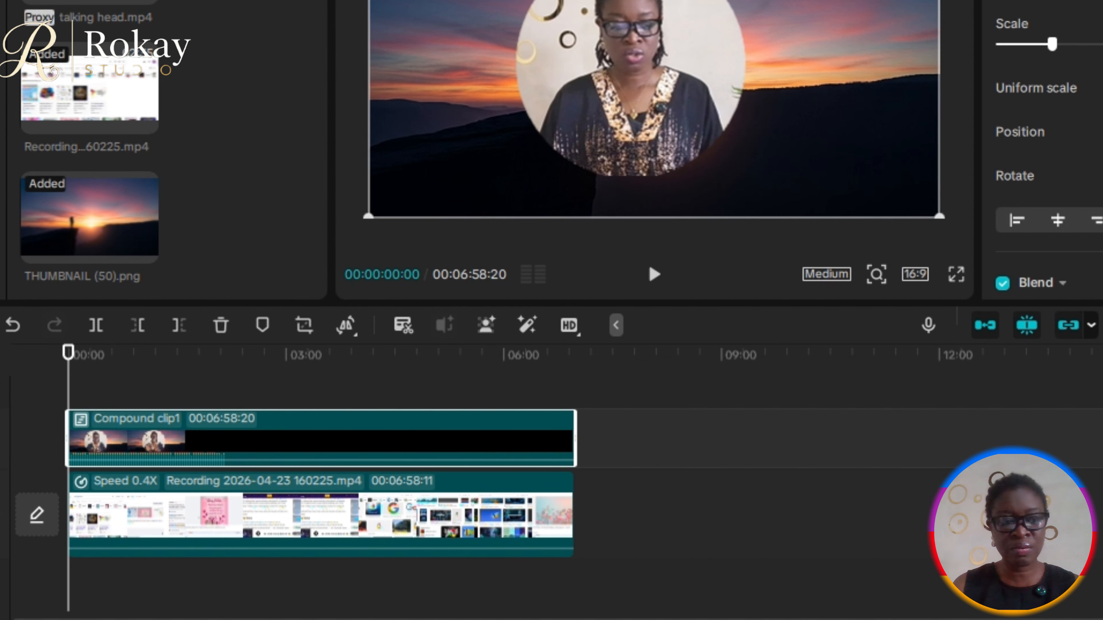
Step: Add a mask to the compound clip and set its shape to Circle
{"action": "left_click_drag", "start_coordinate": [65, 386], "coordinate": [478, 433]}
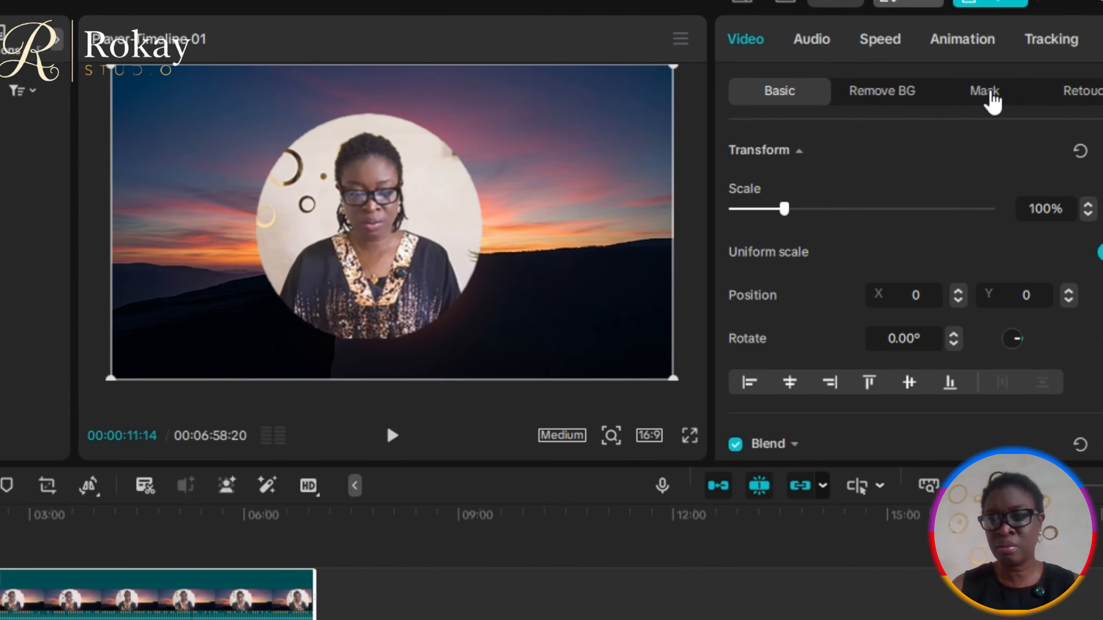
{"action": "left_click", "coordinate": [980, 105]}
{"action": "left_click", "coordinate": [749, 188]}
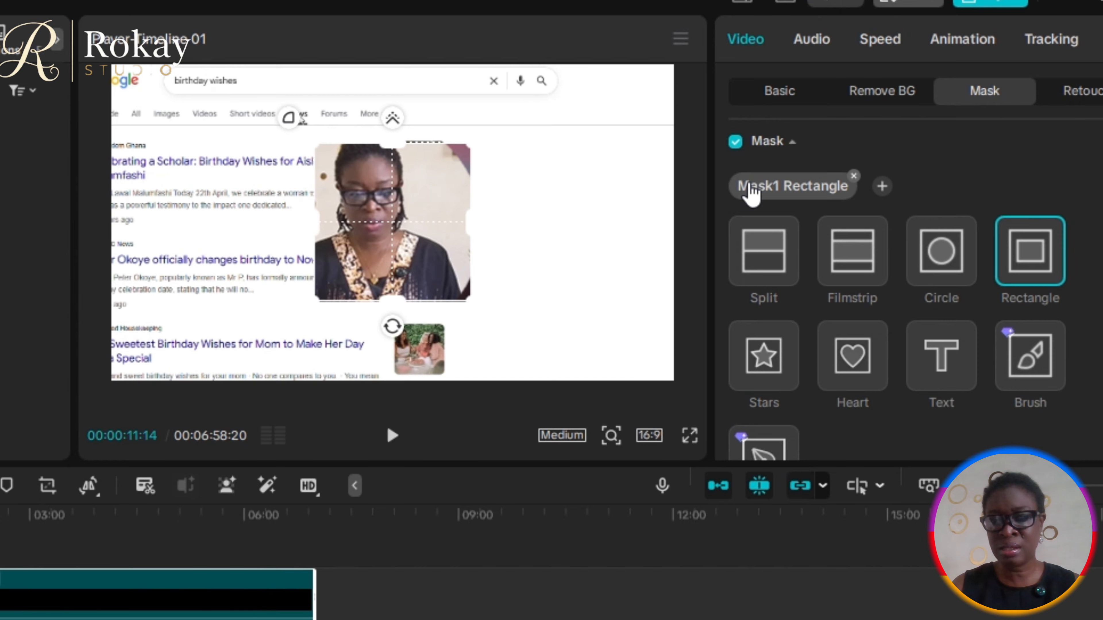
{"action": "left_click", "coordinate": [955, 254]}
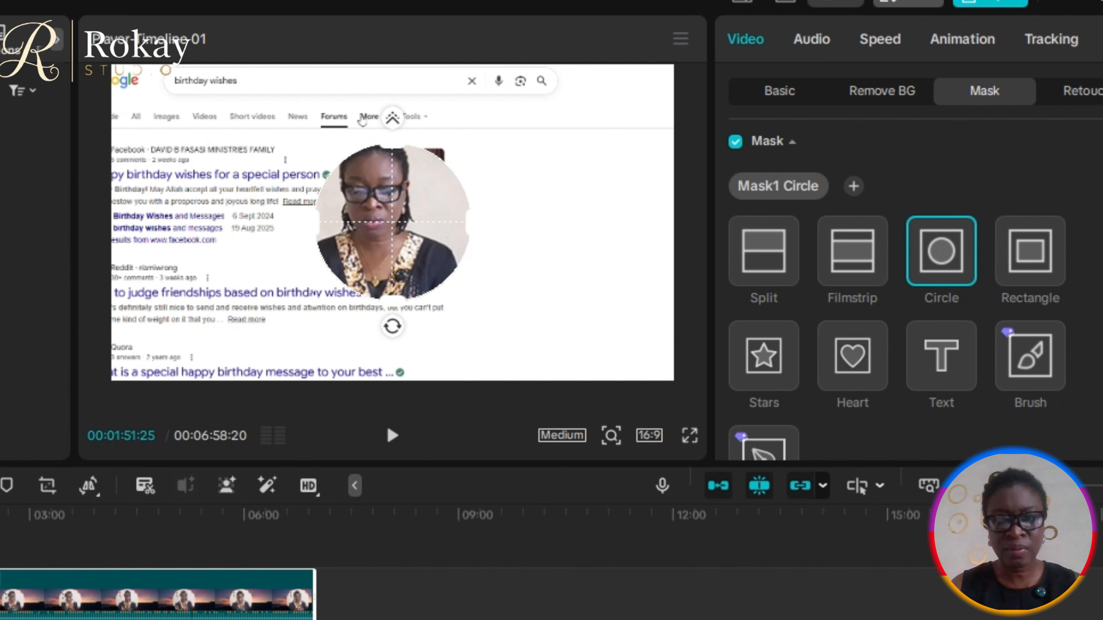
Step: Enlarge the circle mask to about 819 by 823 and centre it on the speaker, leaving a thin ring of the background image
{"action": "left_click_drag", "start_coordinate": [0, 544], "coordinate": [192, 565]}
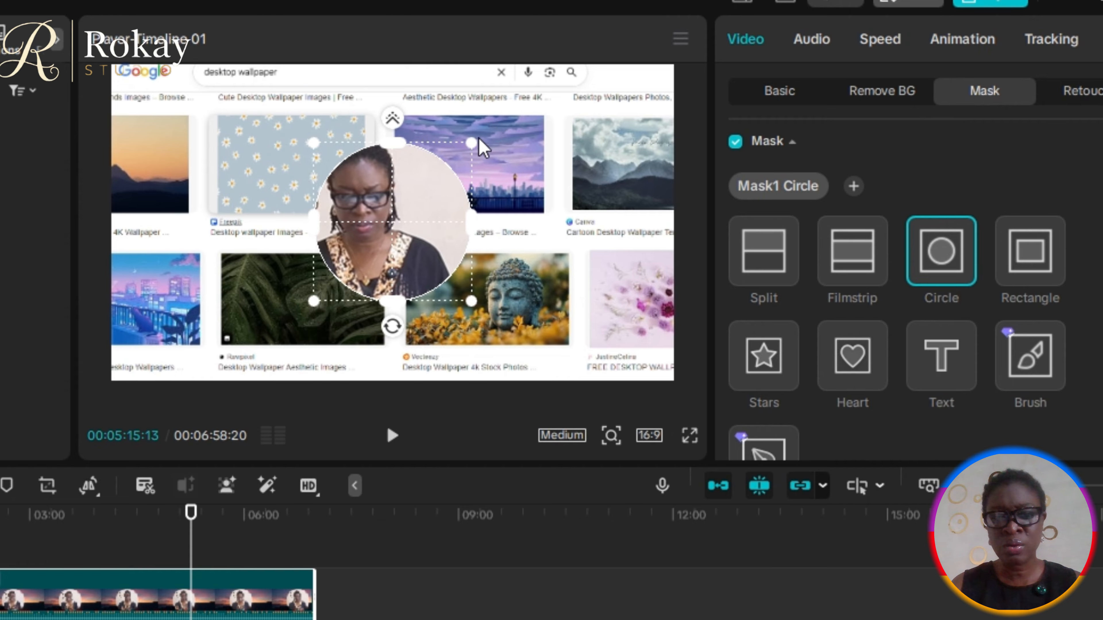
{"action": "left_click_drag", "start_coordinate": [474, 146], "coordinate": [530, 118]}
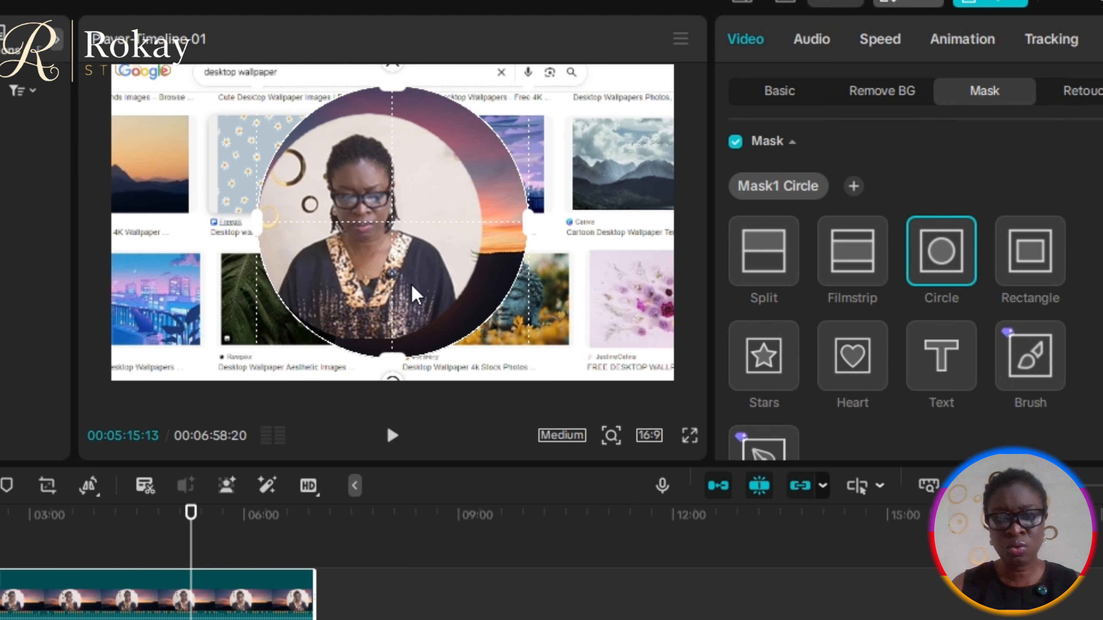
{"action": "left_click_drag", "start_coordinate": [415, 296], "coordinate": [386, 295]}
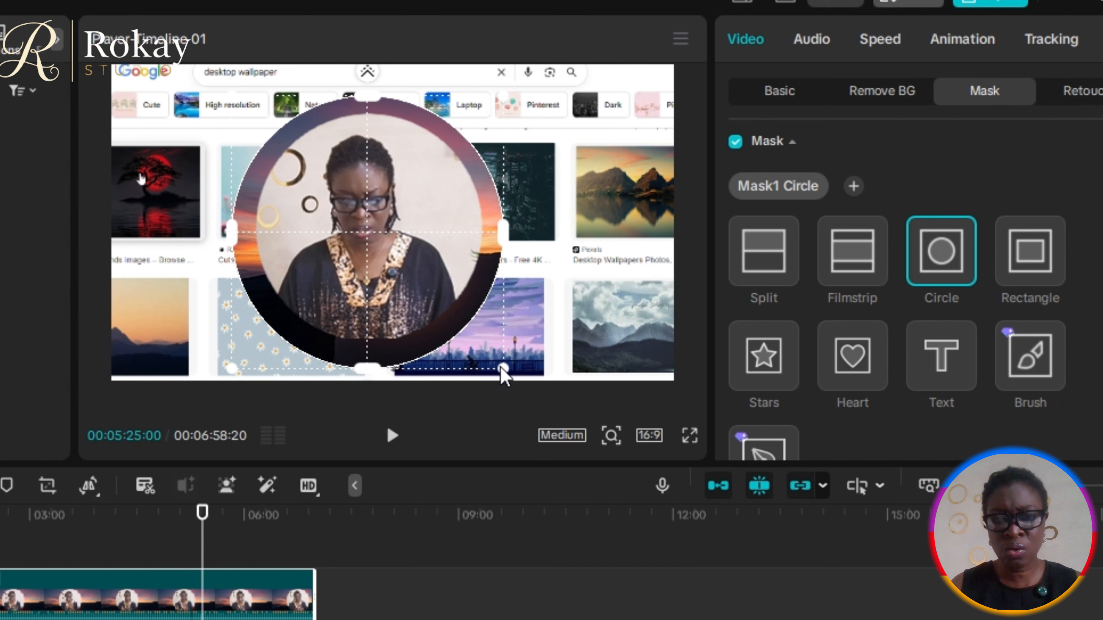
{"action": "left_click_drag", "start_coordinate": [504, 370], "coordinate": [491, 375]}
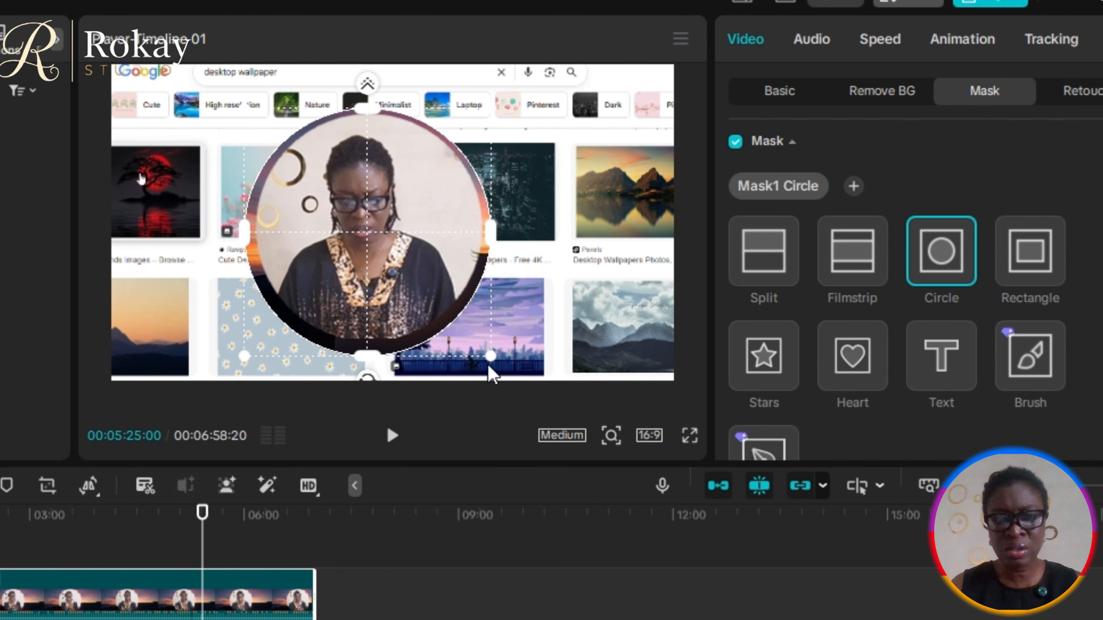
{"action": "left_click_drag", "start_coordinate": [339, 461], "coordinate": [339, 538]}
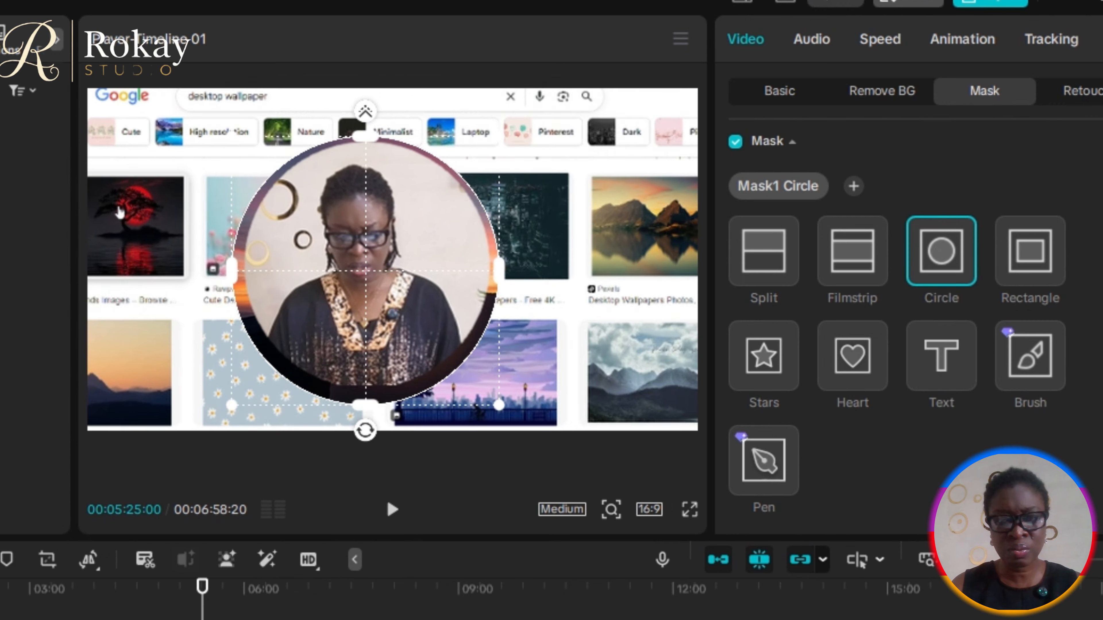
{"action": "left_click_drag", "start_coordinate": [363, 300], "coordinate": [365, 295]}
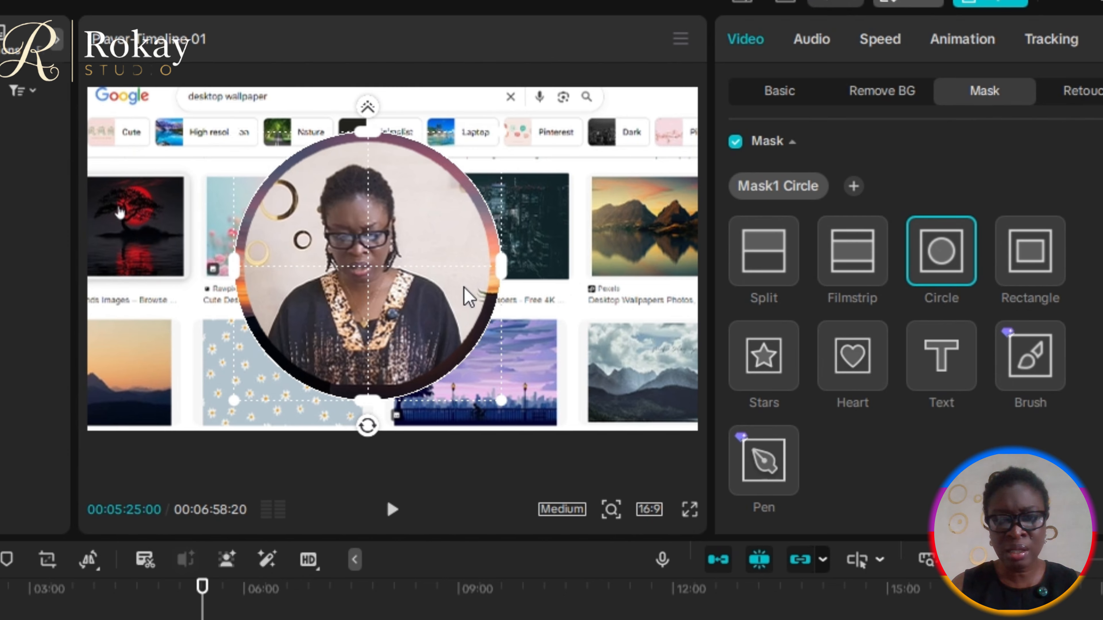
{"action": "left_click_drag", "start_coordinate": [500, 402], "coordinate": [497, 399]}
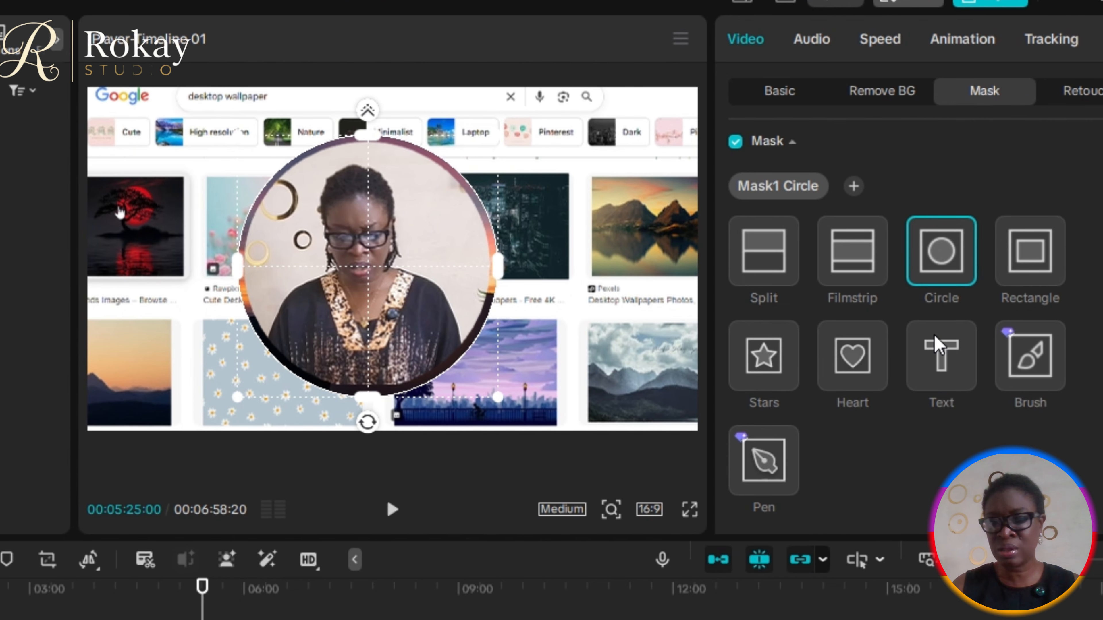
Step: Set the circle mask's feather to 10
{"action": "scroll", "coordinate": [901, 345], "scroll_direction": "down", "scroll_amount": 8}
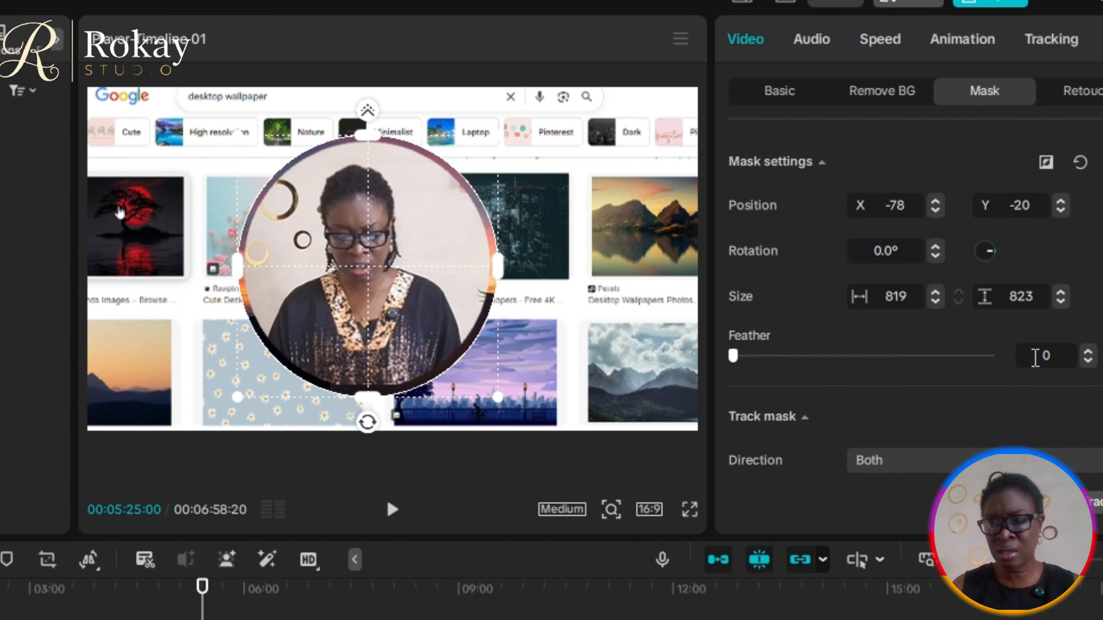
{"action": "left_click", "coordinate": [1088, 351]}
{"action": "left_click", "coordinate": [1088, 351]}
{"action": "left_click", "coordinate": [1088, 351]}
{"action": "left_click", "coordinate": [1088, 351]}
{"action": "left_click", "coordinate": [1087, 351]}
{"action": "left_click", "coordinate": [1088, 351]}
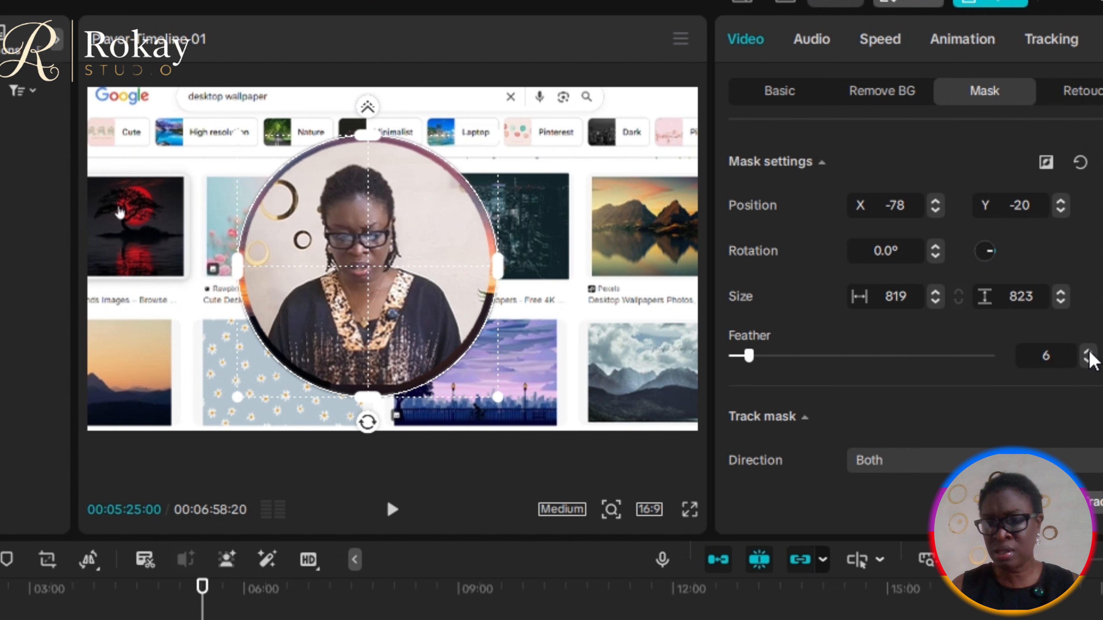
{"action": "left_click", "coordinate": [1088, 351]}
{"action": "left_click", "coordinate": [1088, 351]}
{"action": "left_click", "coordinate": [1088, 351]}
{"action": "left_click", "coordinate": [1088, 351]}
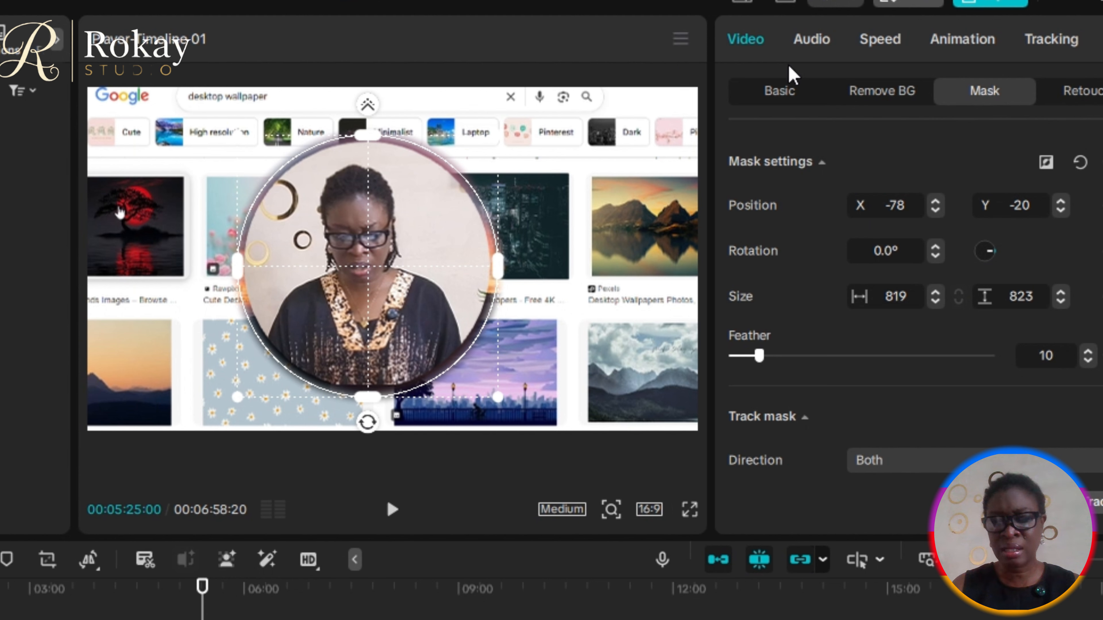
Step: Scale the compound clip to 50% and place the circular talking head in the video frame's upper-right corner, at about X 1386, Y 511
{"action": "left_click", "coordinate": [777, 104]}
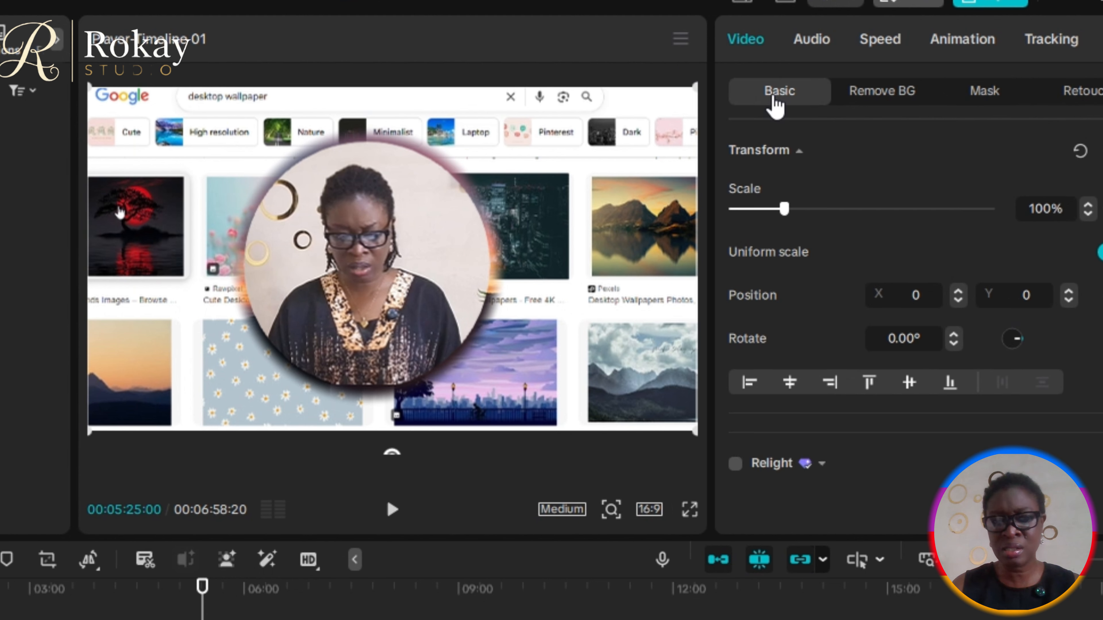
{"action": "mouse_move", "coordinate": [787, 213]}
{"action": "left_mouse_down"}
{"action": "mouse_move", "coordinate": [758, 227]}
{"action": "mouse_move", "coordinate": [798, 227]}
{"action": "mouse_move", "coordinate": [780, 217]}
{"action": "left_mouse_up"}
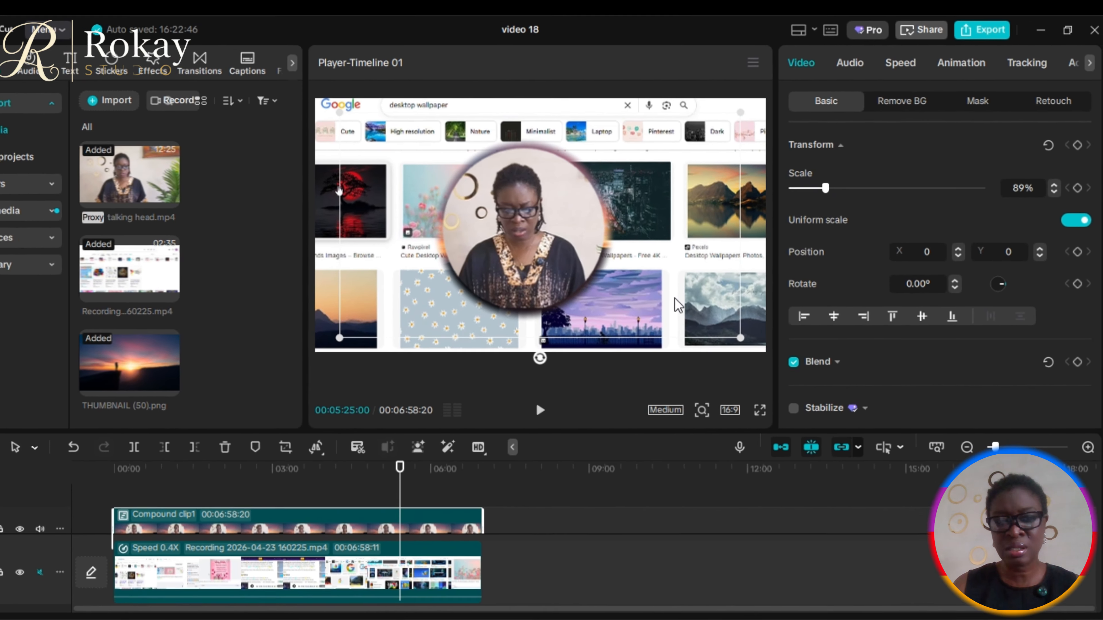
{"action": "mouse_move", "coordinate": [676, 299]}
{"action": "left_mouse_down"}
{"action": "mouse_move", "coordinate": [744, 300]}
{"action": "mouse_move", "coordinate": [833, 334]}
{"action": "mouse_move", "coordinate": [662, 278]}
{"action": "mouse_move", "coordinate": [676, 284]}
{"action": "left_mouse_up"}
{"action": "left_click_drag", "start_coordinate": [741, 324], "coordinate": [715, 302]}
{"action": "left_click", "coordinate": [625, 391]}
{"action": "left_click", "coordinate": [768, 400]}
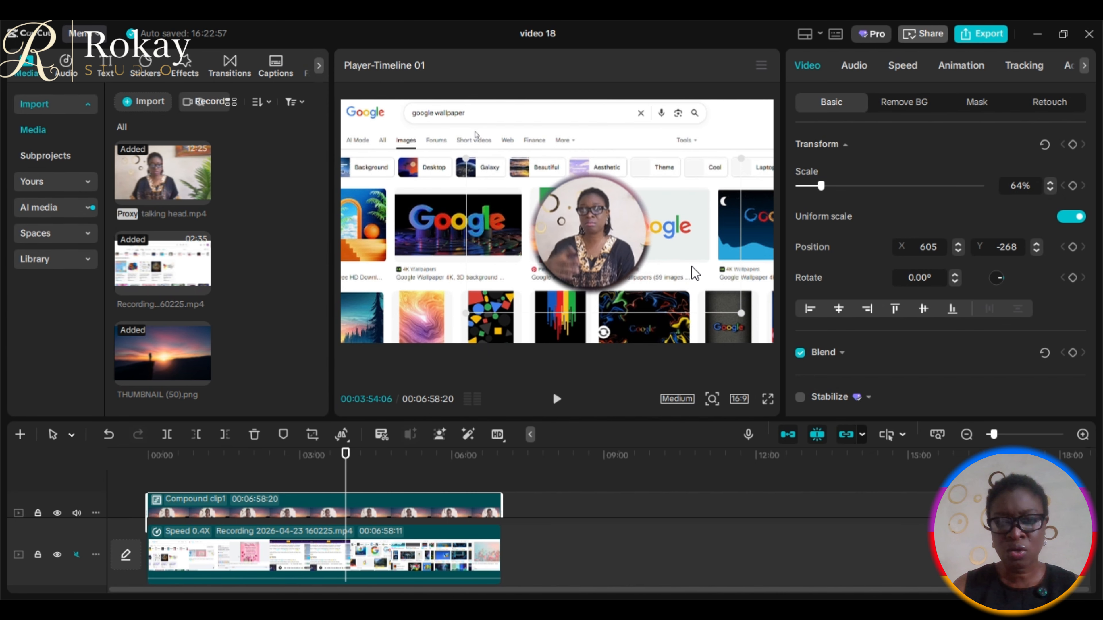
{"action": "left_click_drag", "start_coordinate": [696, 272], "coordinate": [815, 186]}
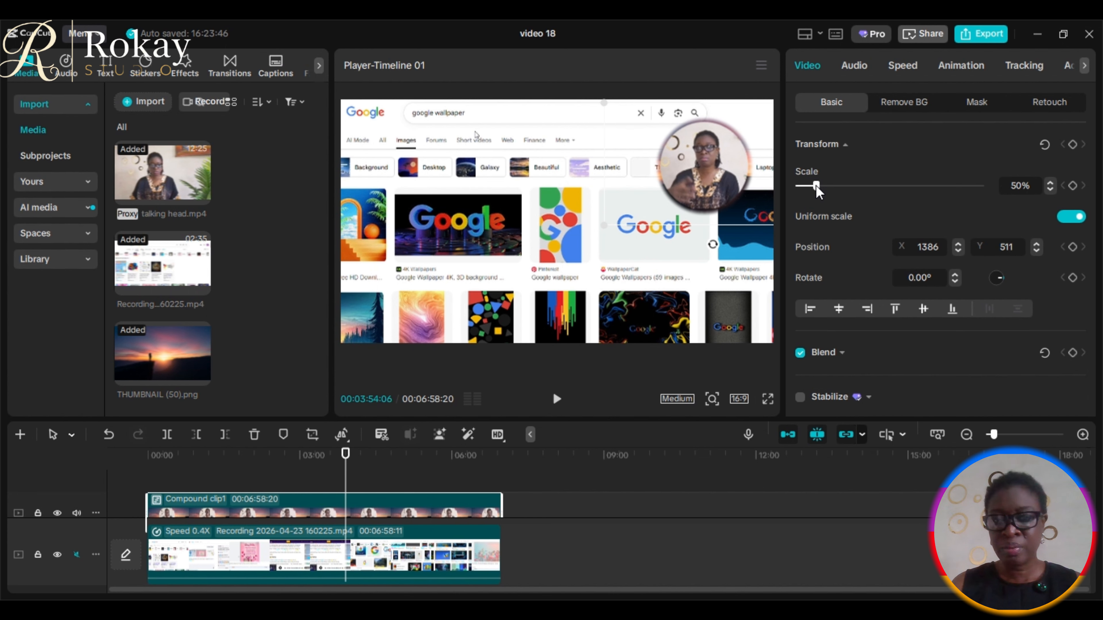
Step: Add talking head.mp4 on a new track above the compound clip and trim its end to match the screen recording at 00:06:58:11
{"action": "left_click_drag", "start_coordinate": [488, 420], "coordinate": [488, 339]}
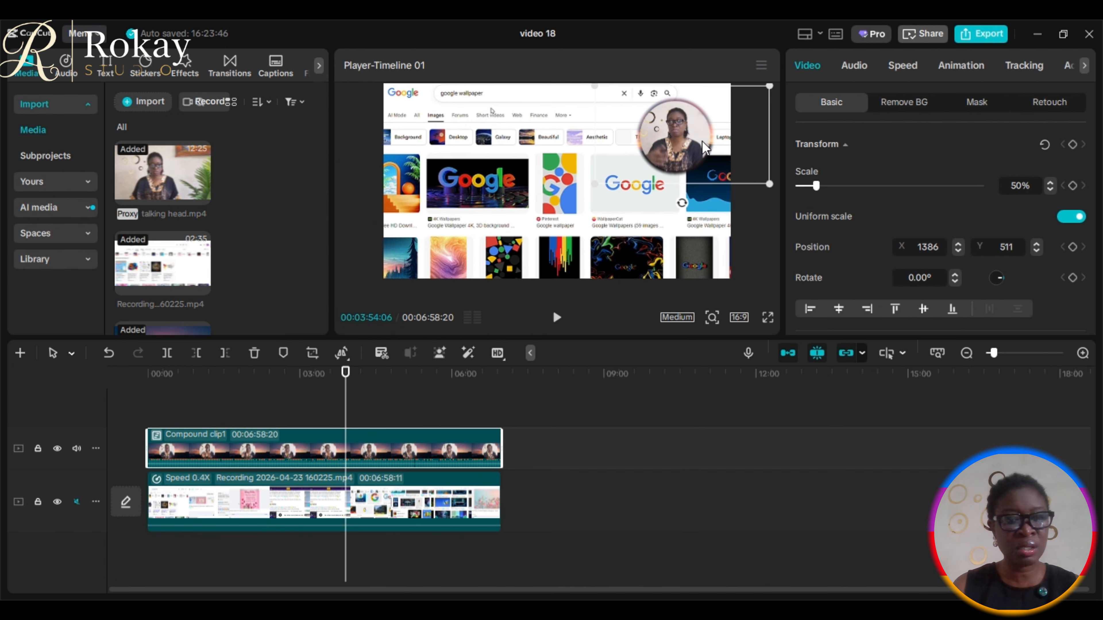
{"action": "mouse_move", "coordinate": [147, 177]}
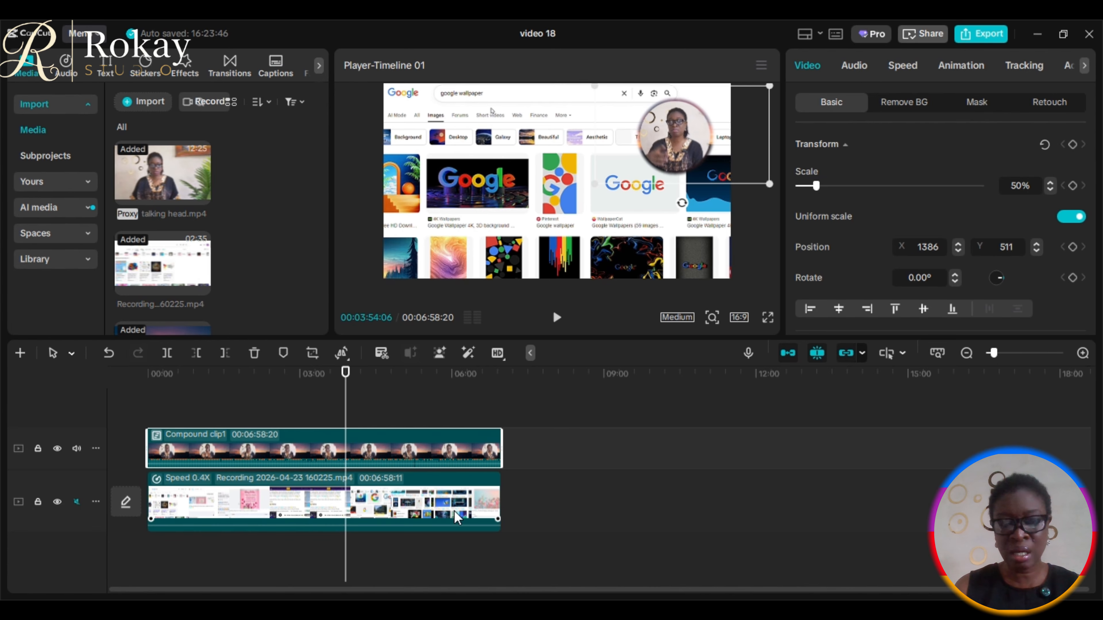
{"action": "left_click_drag", "start_coordinate": [165, 179], "coordinate": [171, 406]}
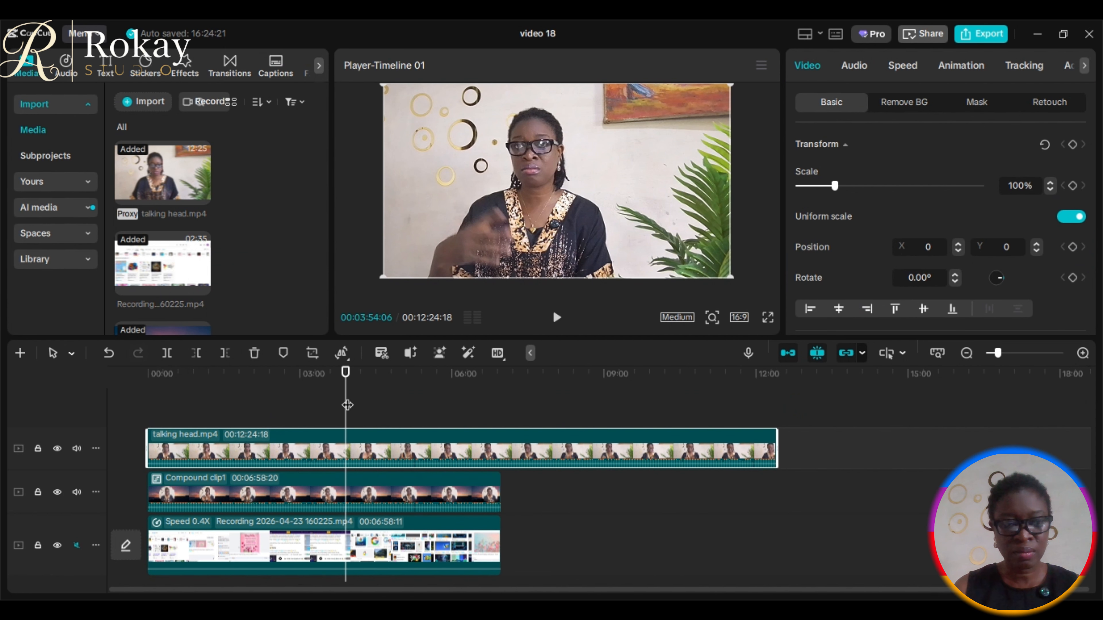
{"action": "left_click_drag", "start_coordinate": [346, 407], "coordinate": [503, 415]}
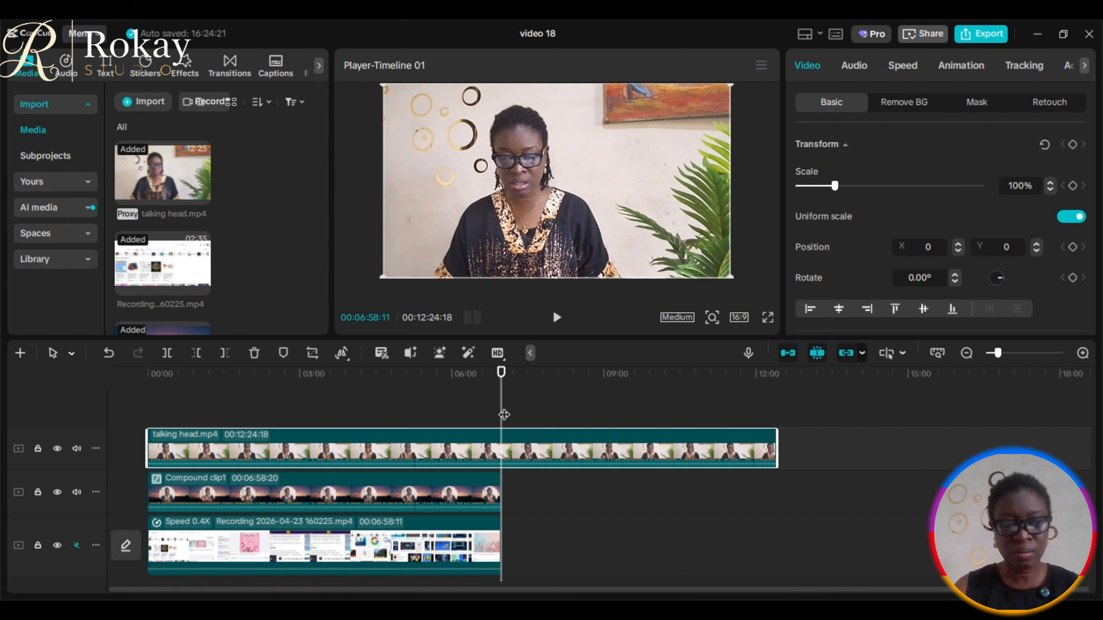
{"action": "left_click", "coordinate": [225, 354]}
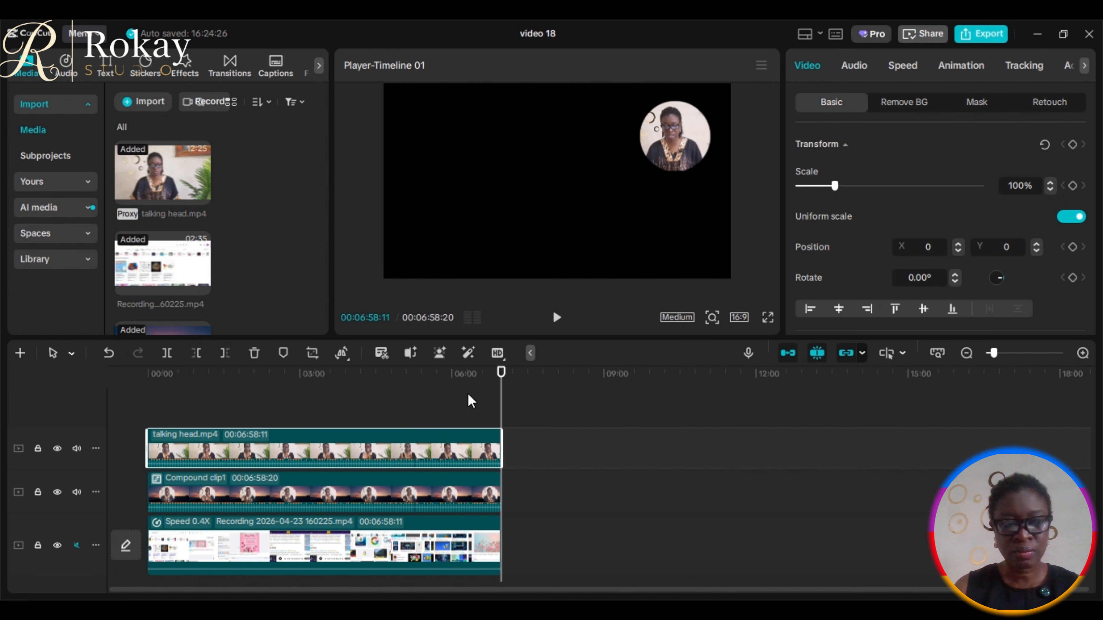
Step: Scale the new talking head clip to 71% and add a Rectangle mask to it
{"action": "left_click_drag", "start_coordinate": [501, 406], "coordinate": [183, 413]}
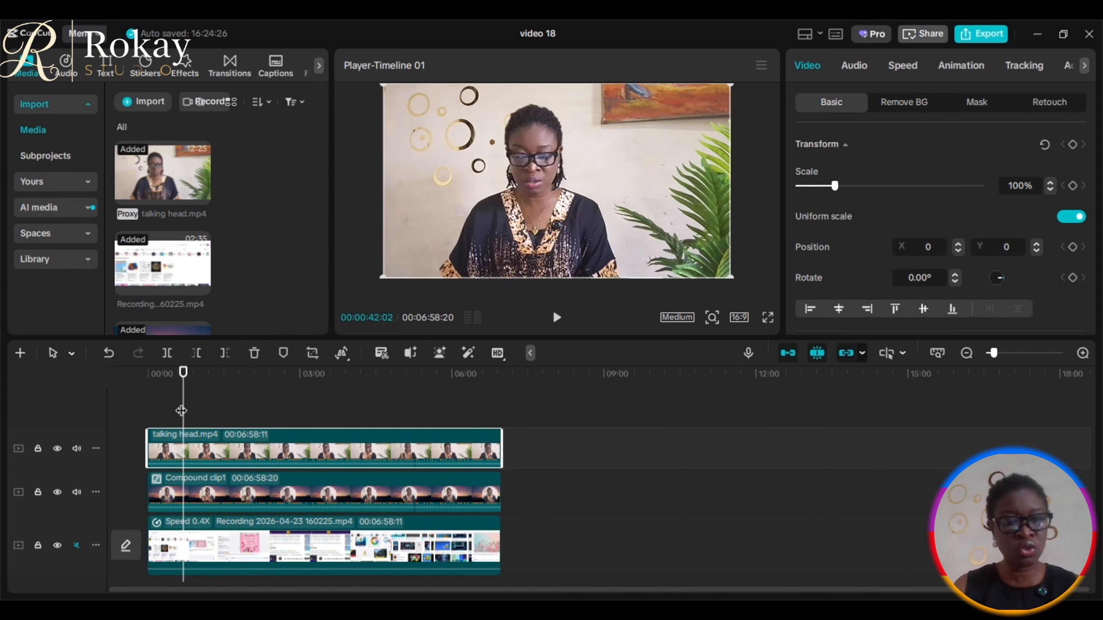
{"action": "left_click_drag", "start_coordinate": [181, 410], "coordinate": [190, 410]}
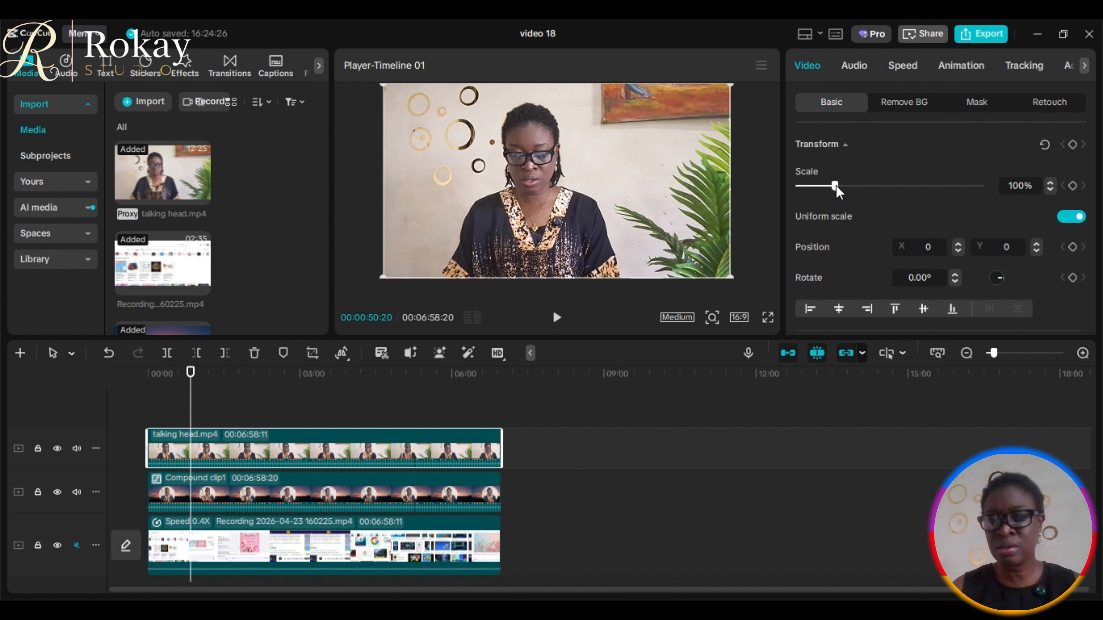
{"action": "left_click_drag", "start_coordinate": [835, 186], "coordinate": [824, 187]}
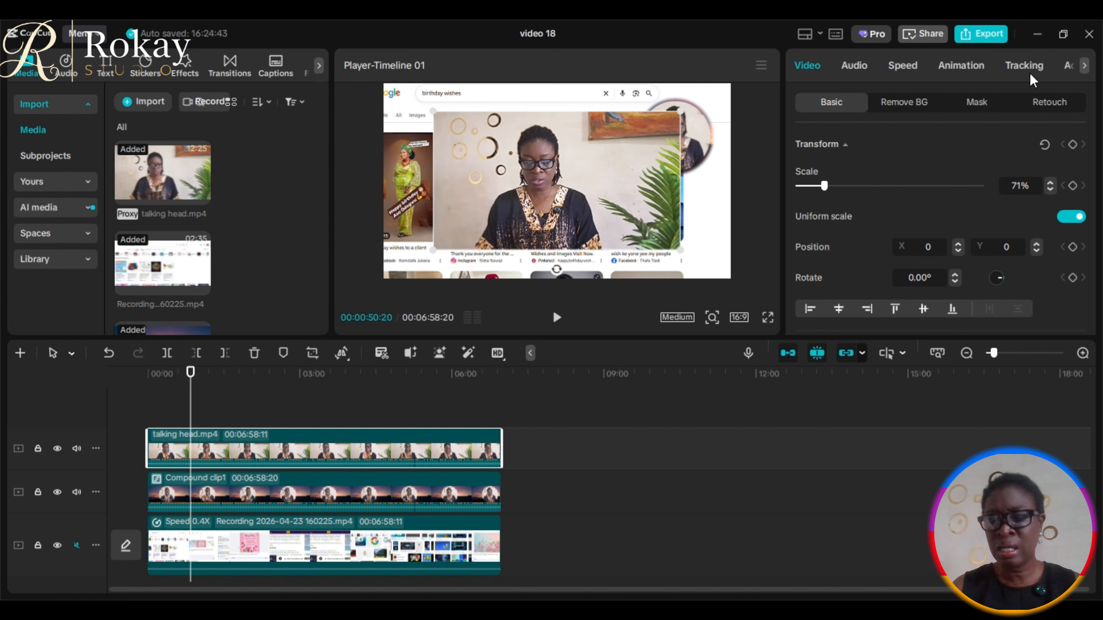
{"action": "left_click", "coordinate": [977, 103]}
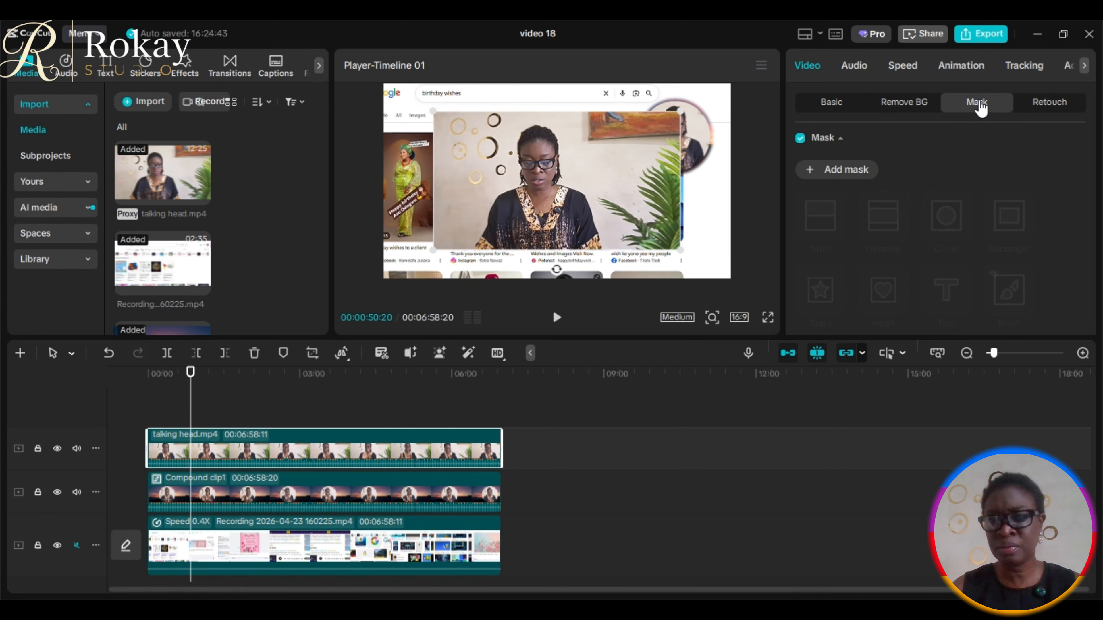
{"action": "left_click", "coordinate": [809, 176]}
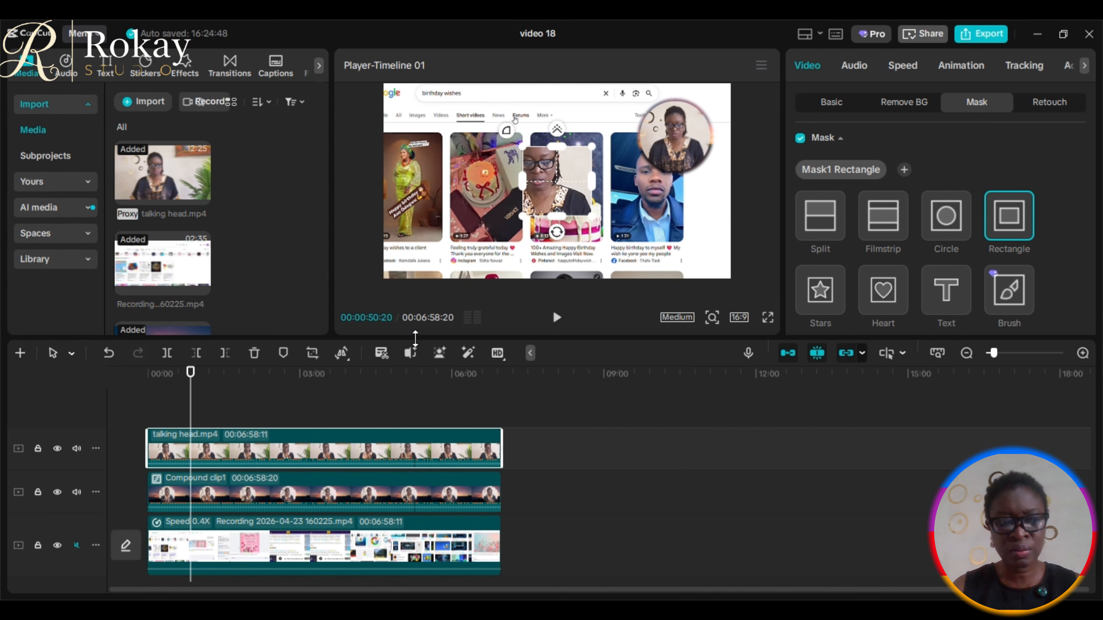
Step: Widen and heighten the rectangle mask and shift it to frame the speaker's head and upper body
{"action": "left_click_drag", "start_coordinate": [416, 341], "coordinate": [398, 425]}
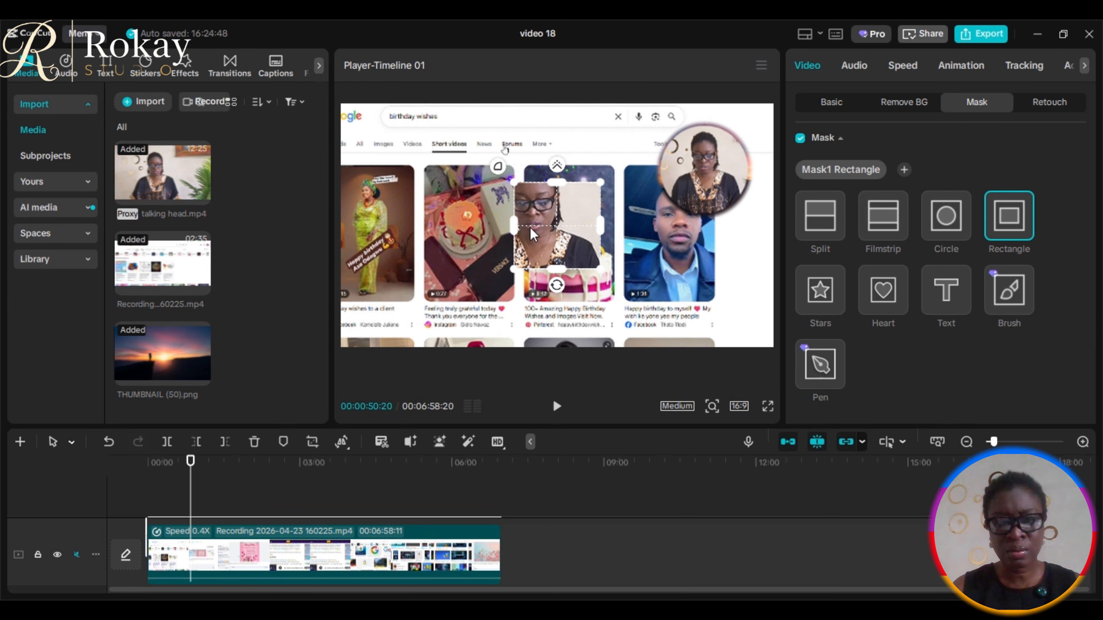
{"action": "left_click_drag", "start_coordinate": [511, 229], "coordinate": [471, 230]}
{"action": "left_click_drag", "start_coordinate": [550, 201], "coordinate": [538, 195]}
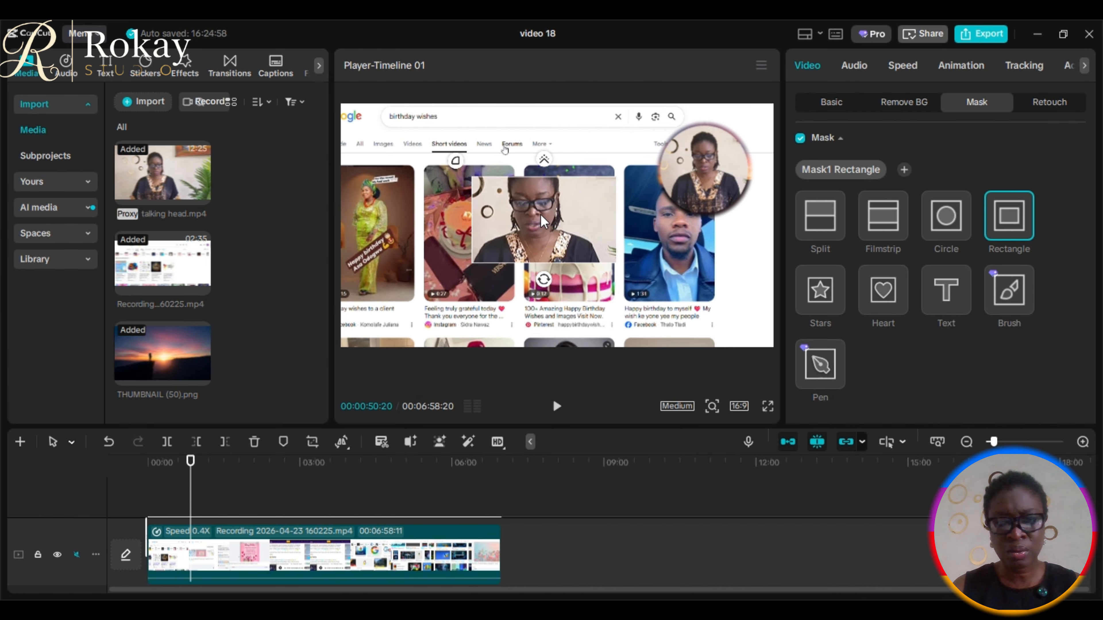
{"action": "left_click_drag", "start_coordinate": [542, 262], "coordinate": [539, 300]}
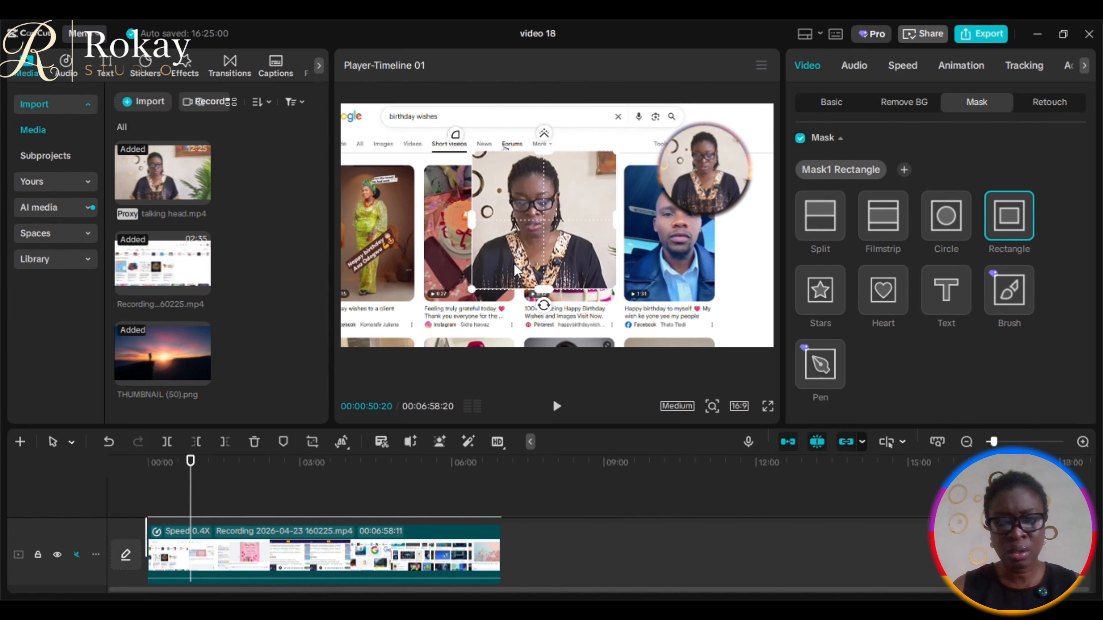
{"action": "left_click_drag", "start_coordinate": [472, 221], "coordinate": [453, 225]}
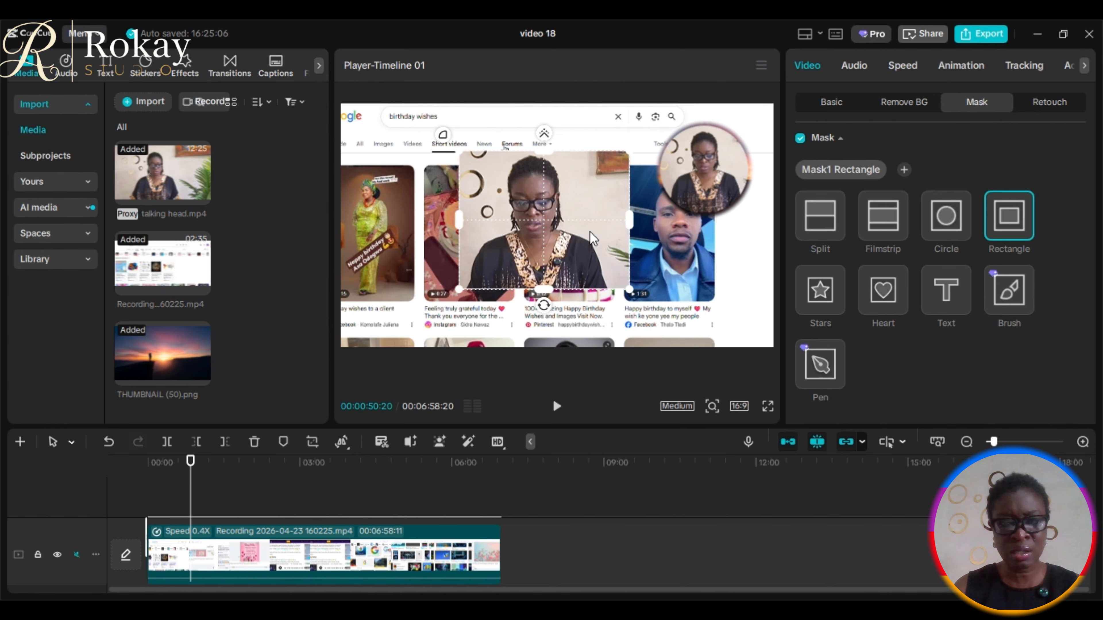
Step: Shift and widen the rectangle mask to show more on both sides of the speaker and reposition the clip to about X -140, Y -82
{"action": "left_click_drag", "start_coordinate": [190, 498], "coordinate": [477, 529]}
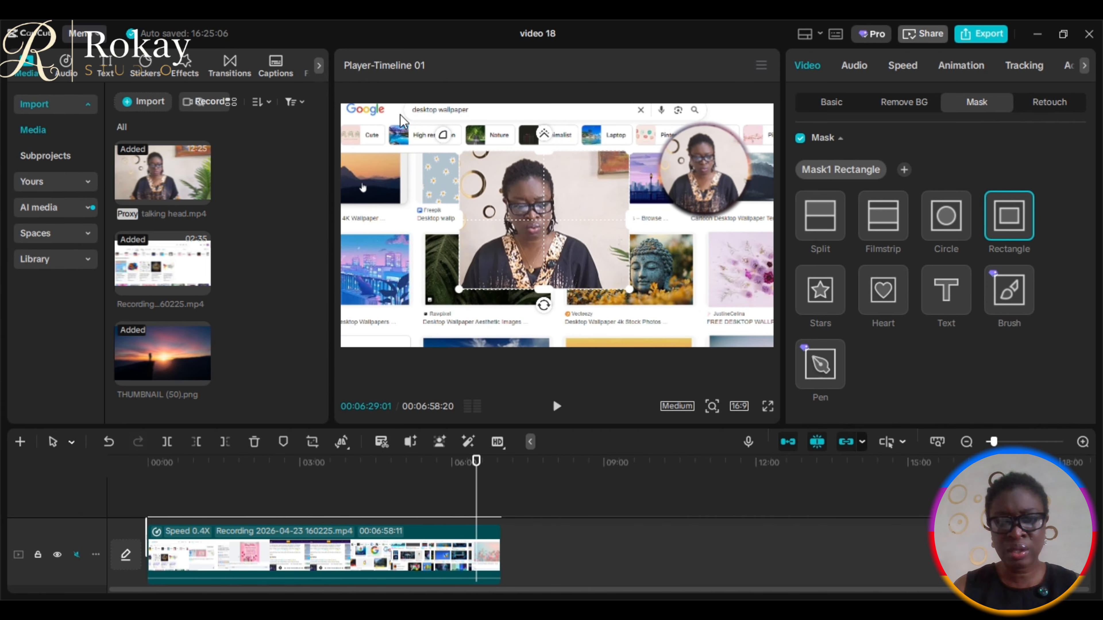
{"action": "left_click_drag", "start_coordinate": [599, 240], "coordinate": [592, 244]}
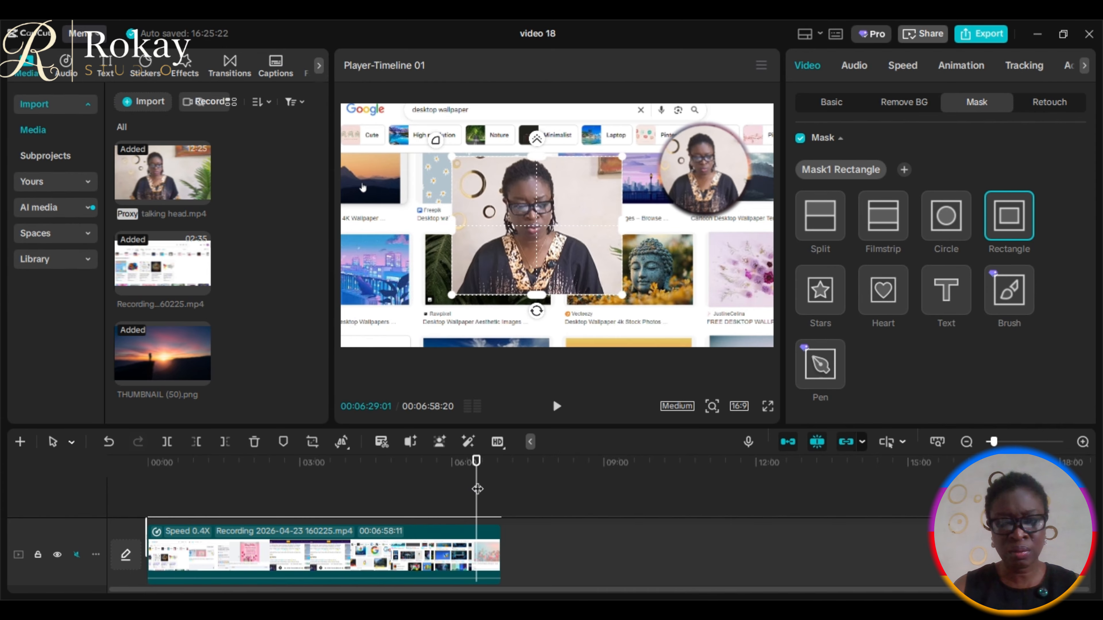
{"action": "left_click", "coordinate": [456, 488]}
{"action": "left_click_drag", "start_coordinate": [420, 497], "coordinate": [481, 524]}
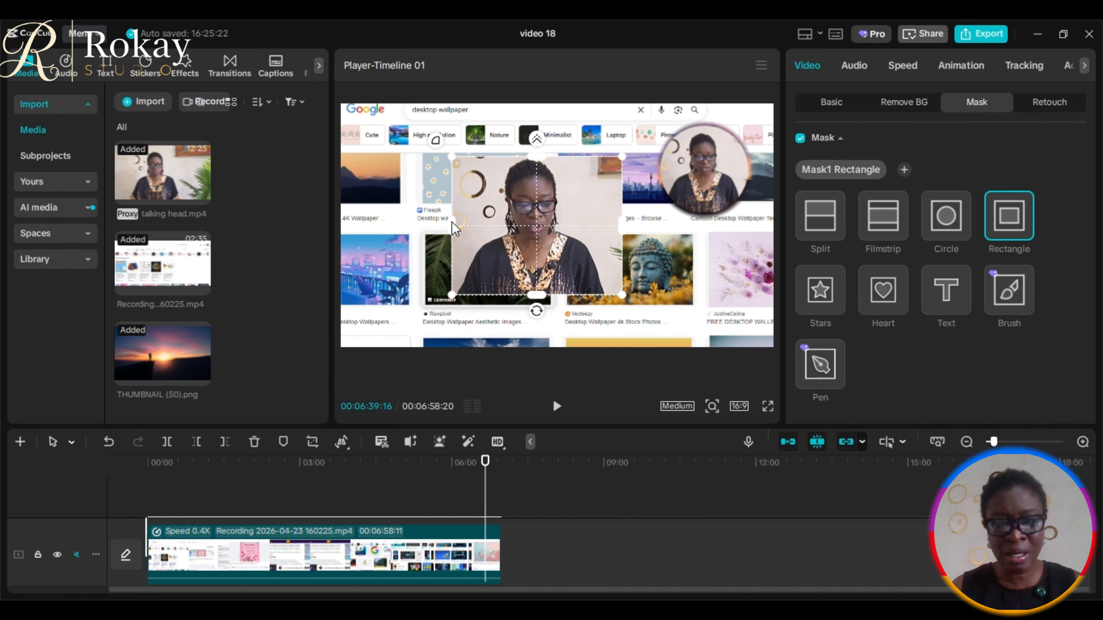
{"action": "left_click_drag", "start_coordinate": [453, 223], "coordinate": [427, 231]}
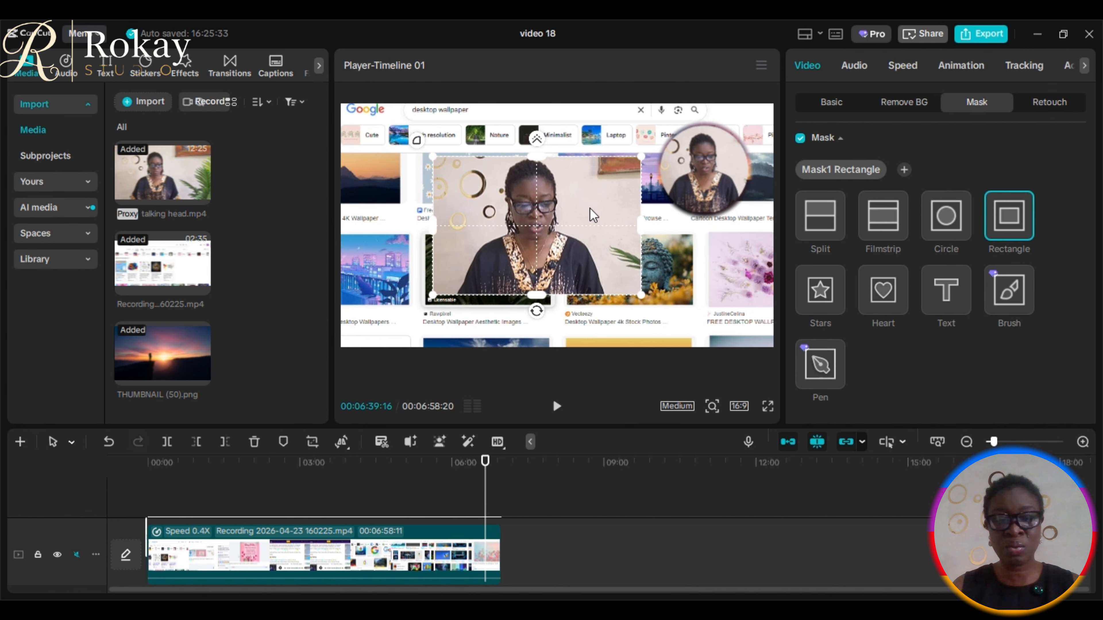
{"action": "mouse_move", "coordinate": [486, 506]}
{"action": "left_mouse_down"}
{"action": "mouse_move", "coordinate": [438, 506]}
{"action": "mouse_move", "coordinate": [464, 506]}
{"action": "left_mouse_up"}
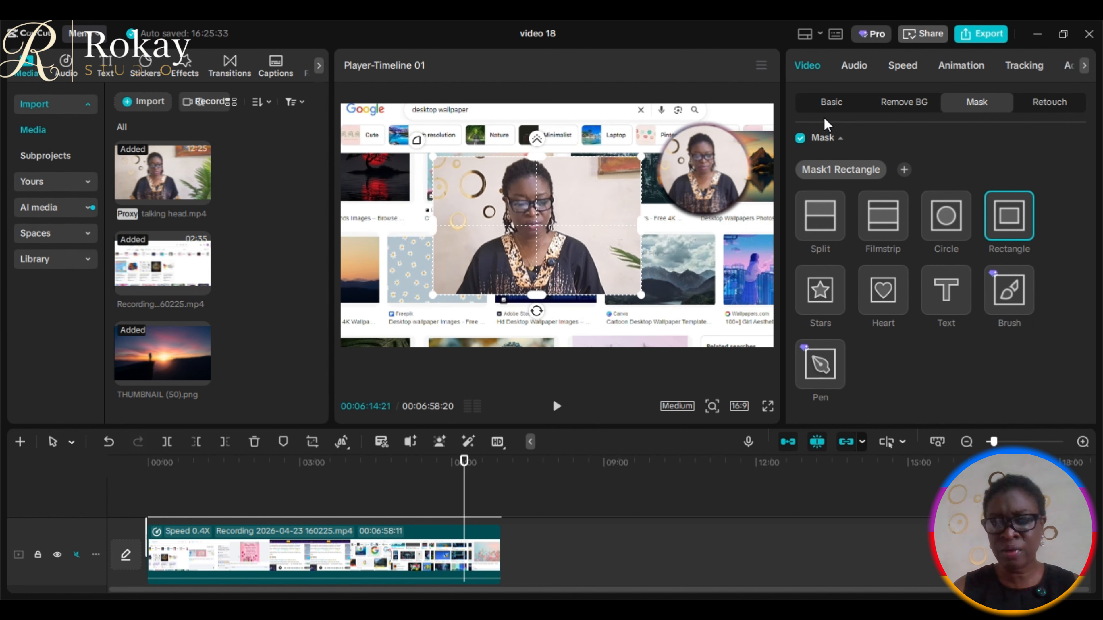
{"action": "left_click", "coordinate": [834, 104]}
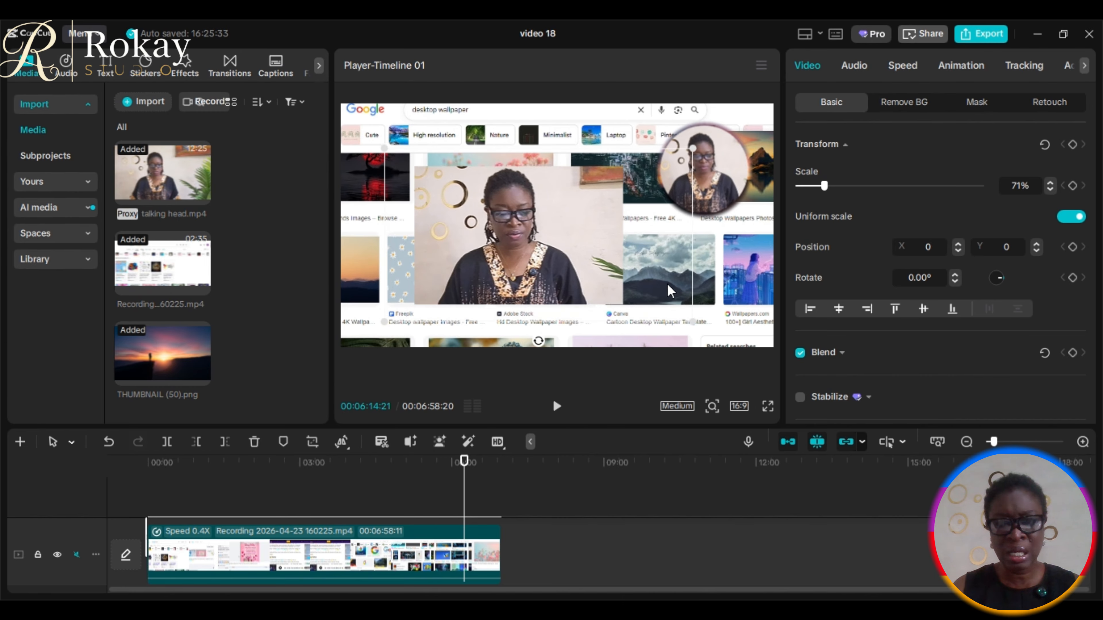
{"action": "left_click_drag", "start_coordinate": [685, 274], "coordinate": [670, 283]}
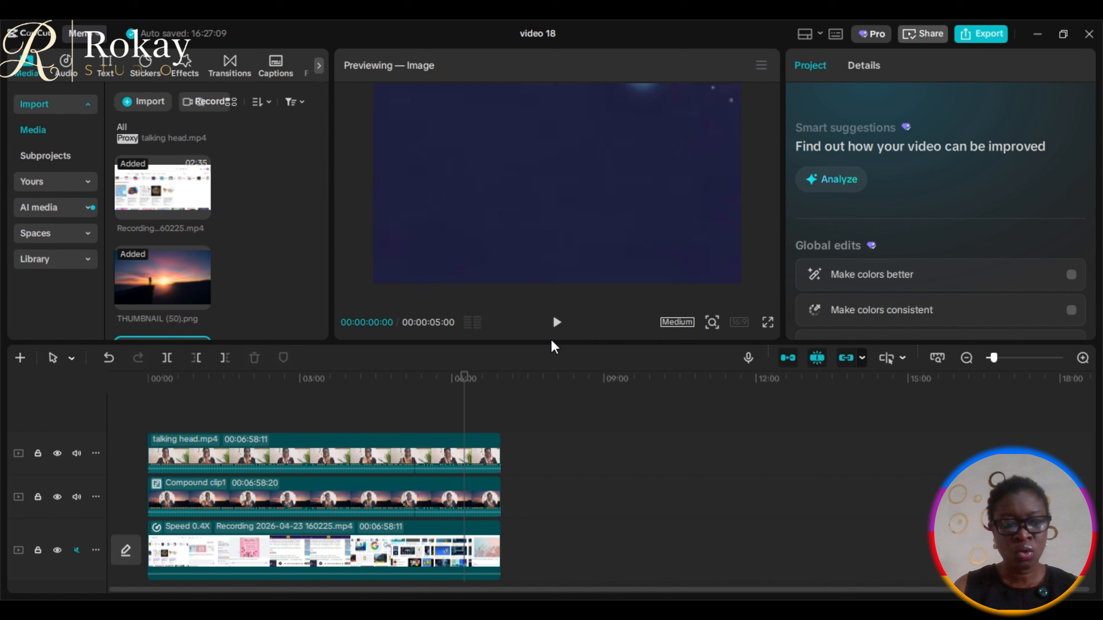
Step: Add THUMBNAIL (51).png to the timeline, extend it to 00:06:58:11, and place it on the track below the rectangular talking head clip
{"action": "left_click_drag", "start_coordinate": [551, 343], "coordinate": [554, 363]}
{"action": "scroll", "coordinate": [256, 250], "scroll_direction": "down", "scroll_amount": 2}
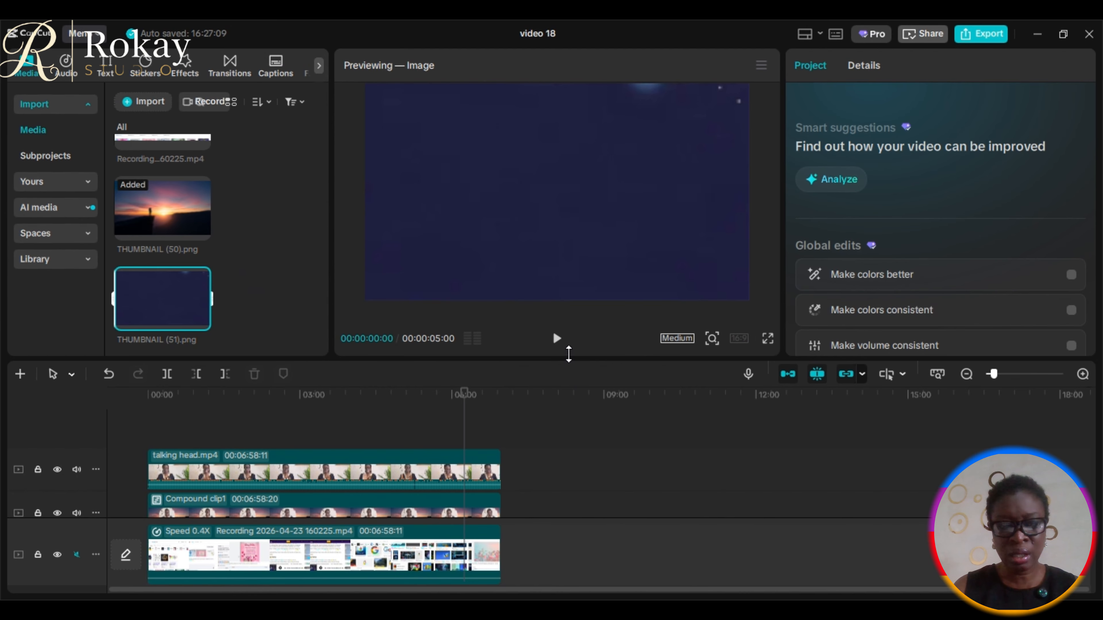
{"action": "left_click_drag", "start_coordinate": [569, 359], "coordinate": [570, 322]}
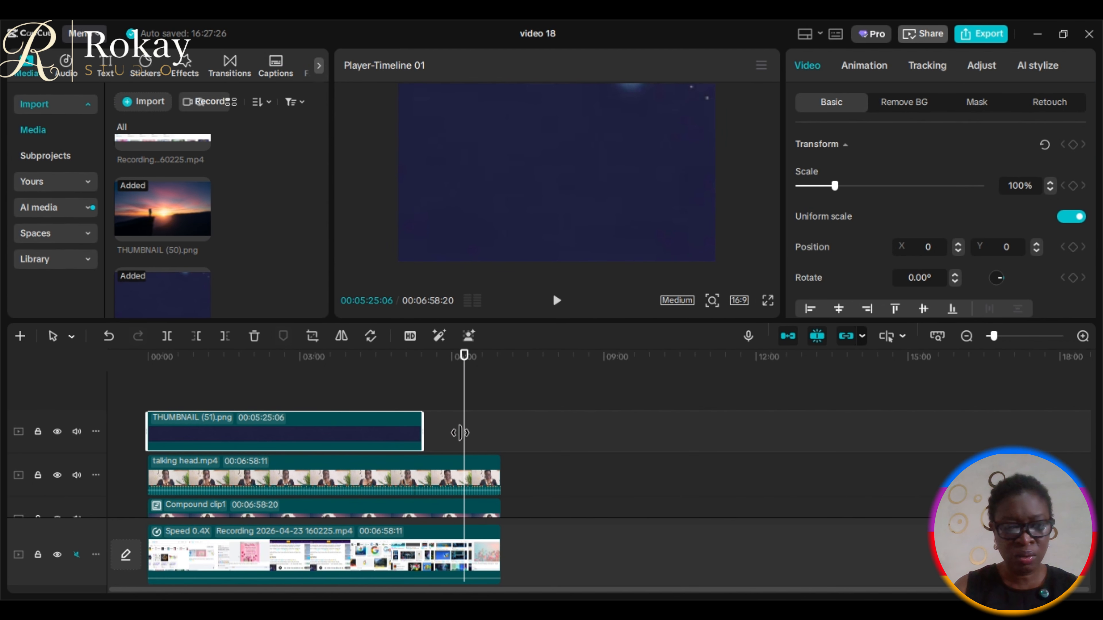
{"action": "left_click_drag", "start_coordinate": [426, 431], "coordinate": [502, 431]}
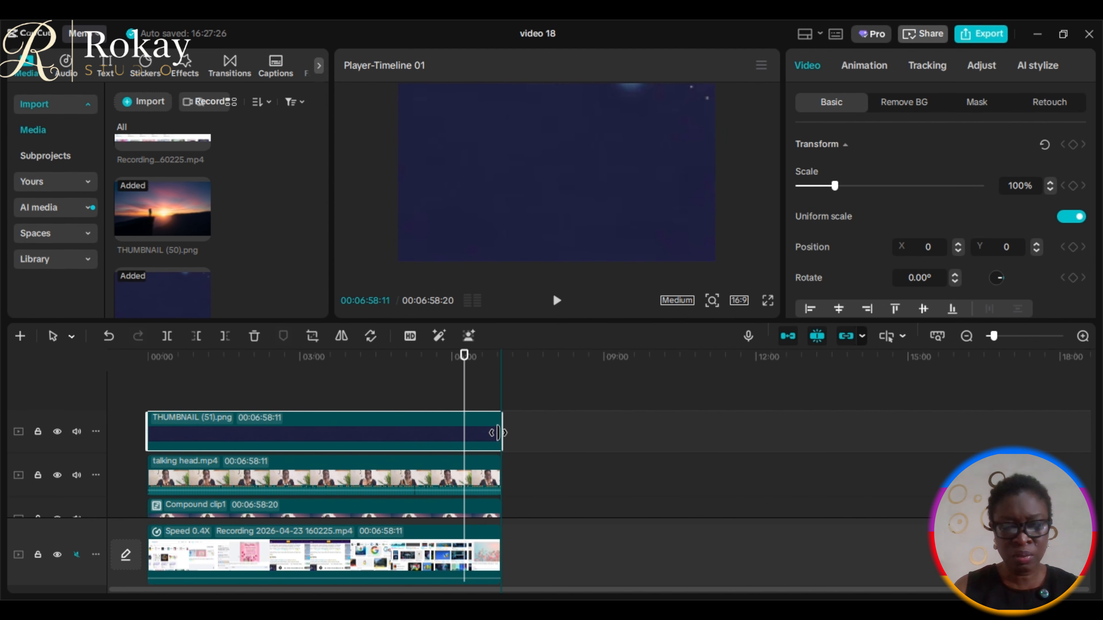
{"action": "left_click_drag", "start_coordinate": [300, 430], "coordinate": [311, 513]}
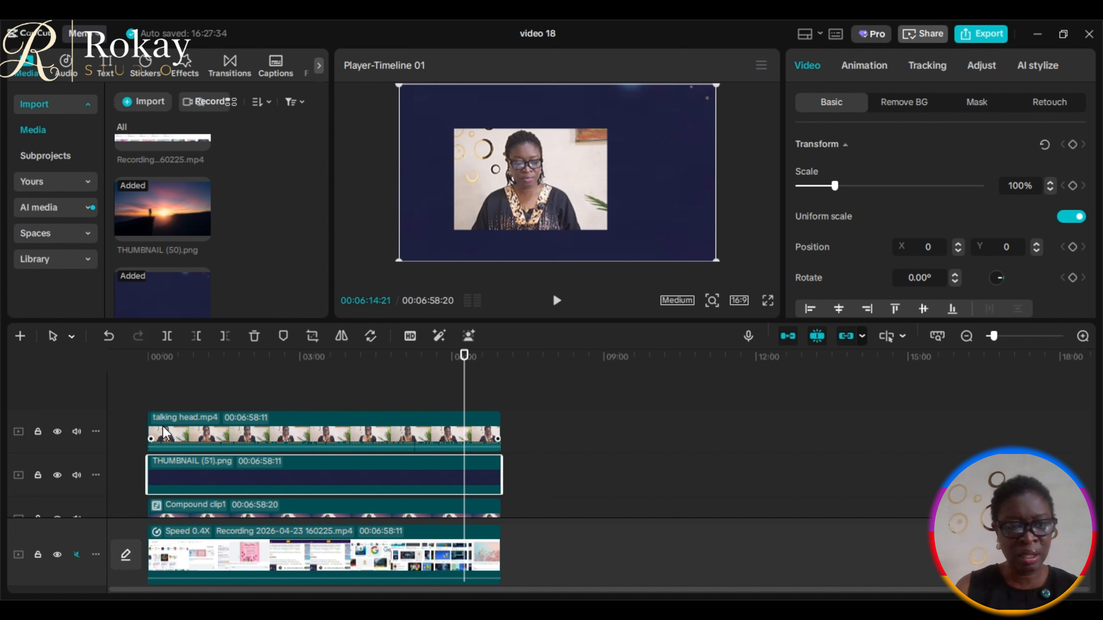
Step: Combine the top talking head.mp4 and THUMBNAIL (51).png clips into a compound clip
{"action": "left_click", "coordinate": [153, 430]}
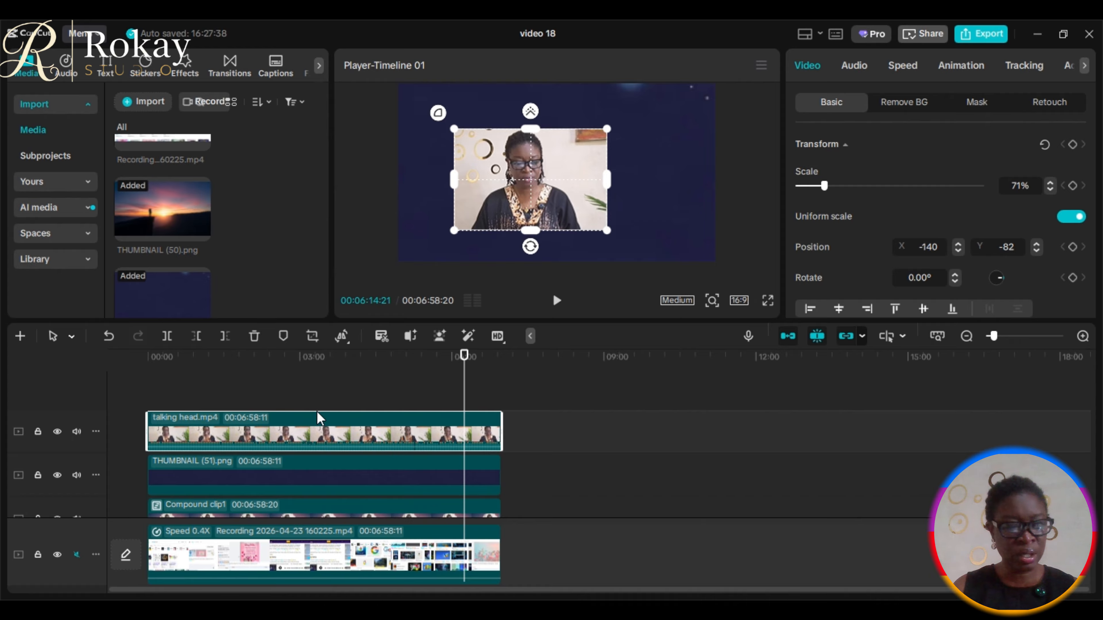
{"action": "left_click", "coordinate": [295, 480]}
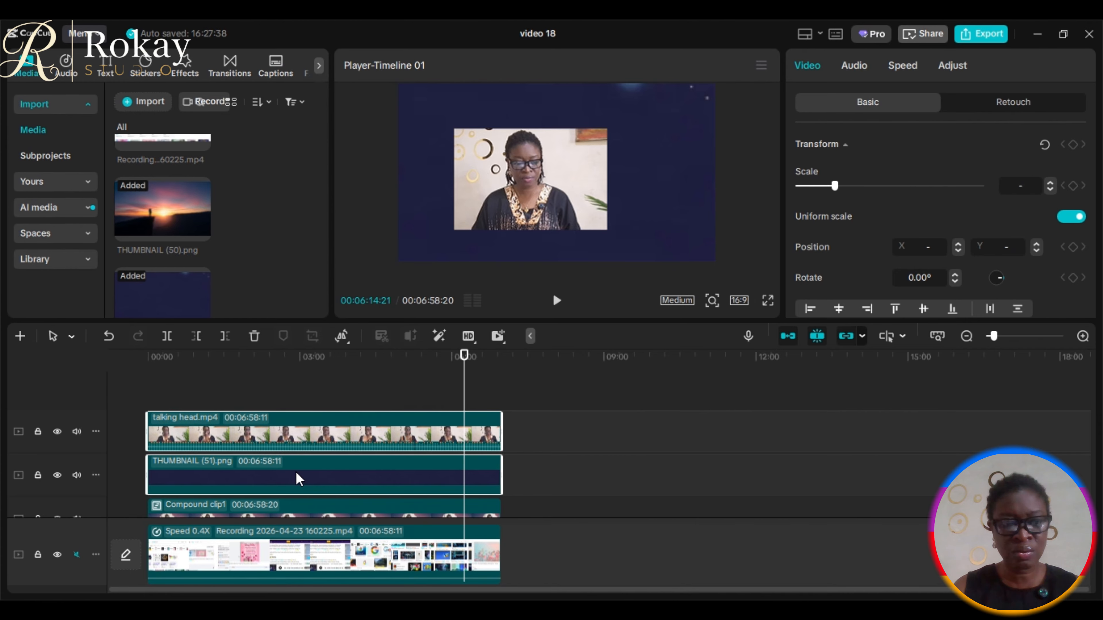
{"action": "right_click", "coordinate": [297, 479]}
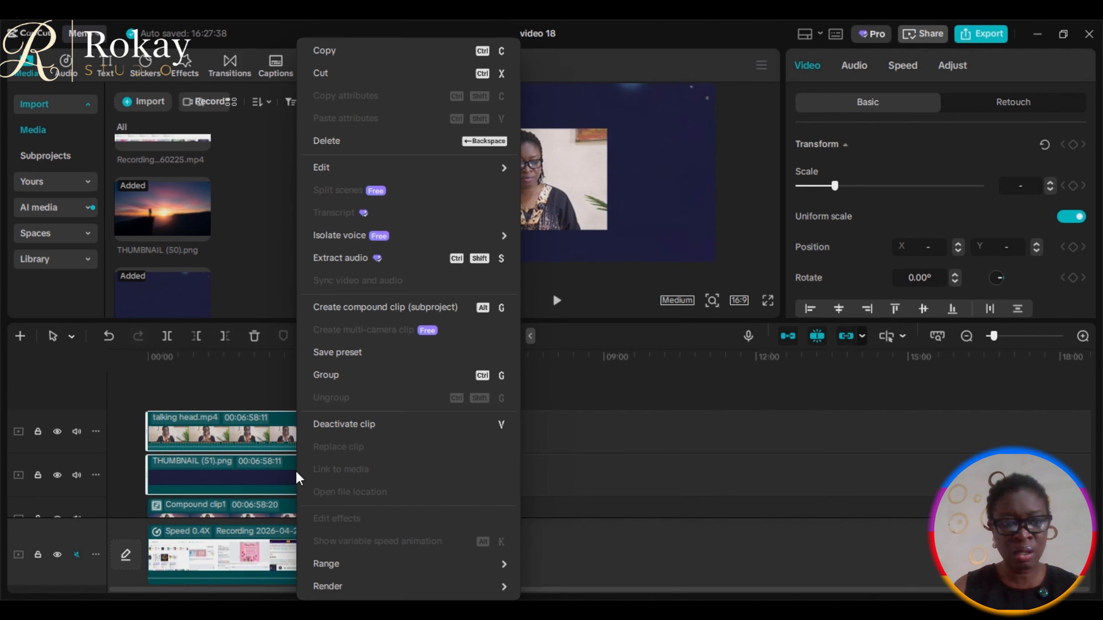
{"action": "left_click", "coordinate": [355, 309]}
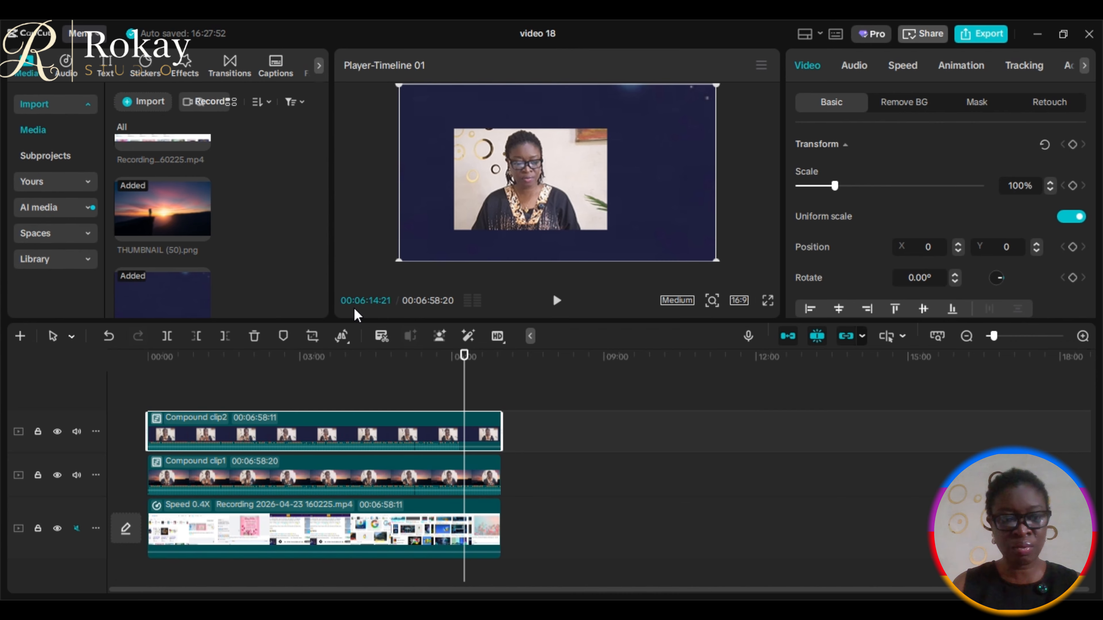
Step: Add a Rectangle mask to the new compound clip, using a frame near 00:02:56:25 as reference
{"action": "left_click_drag", "start_coordinate": [464, 391], "coordinate": [297, 396]}
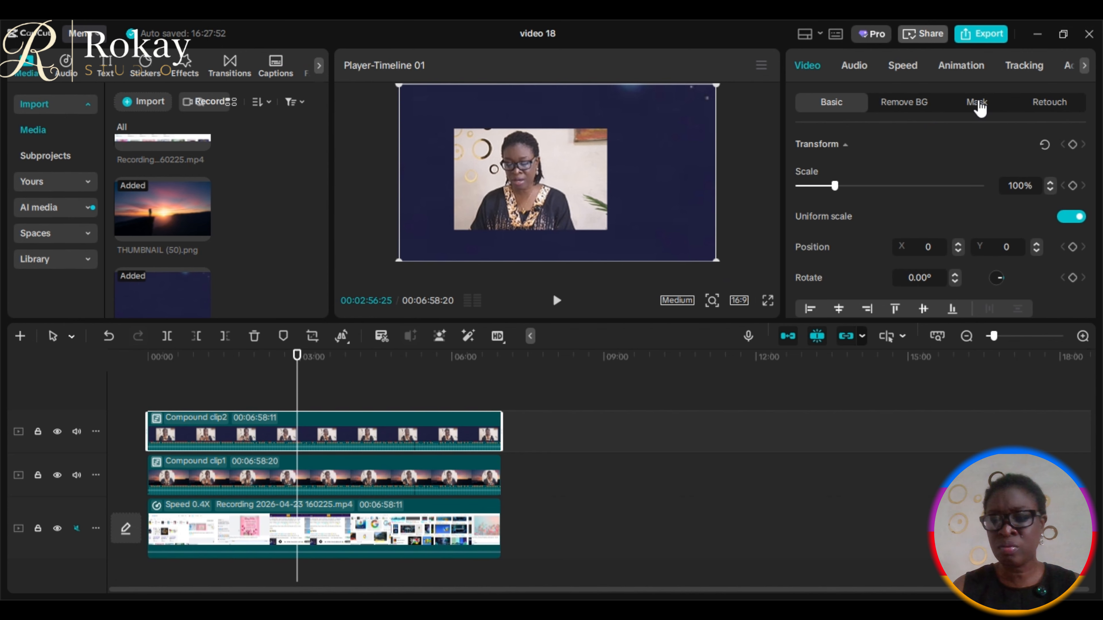
{"action": "left_click", "coordinate": [979, 106]}
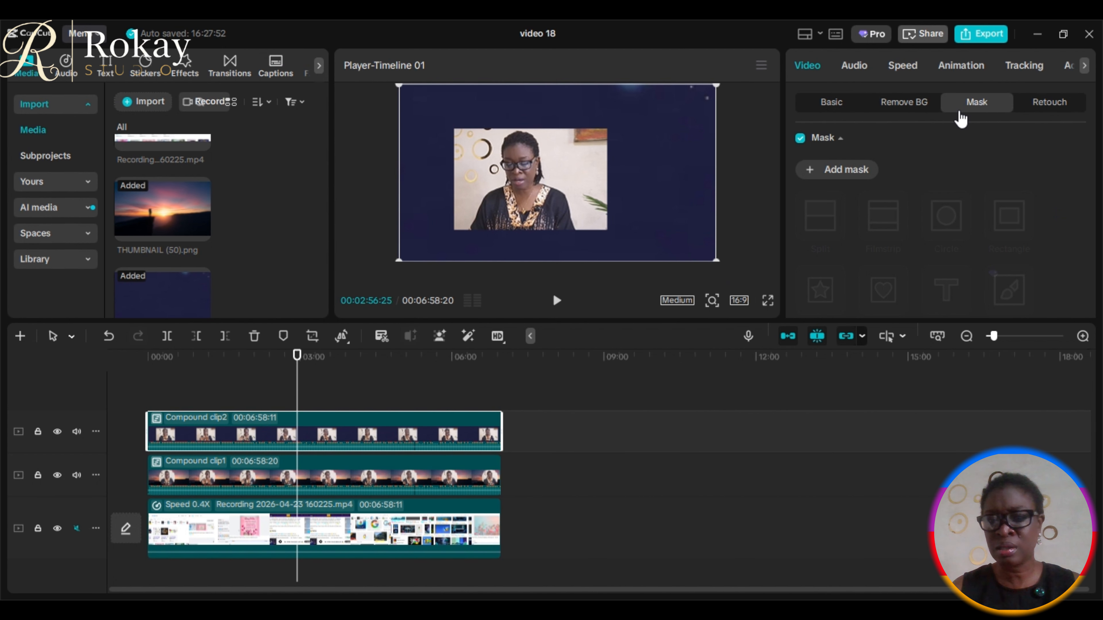
{"action": "left_click", "coordinate": [813, 170]}
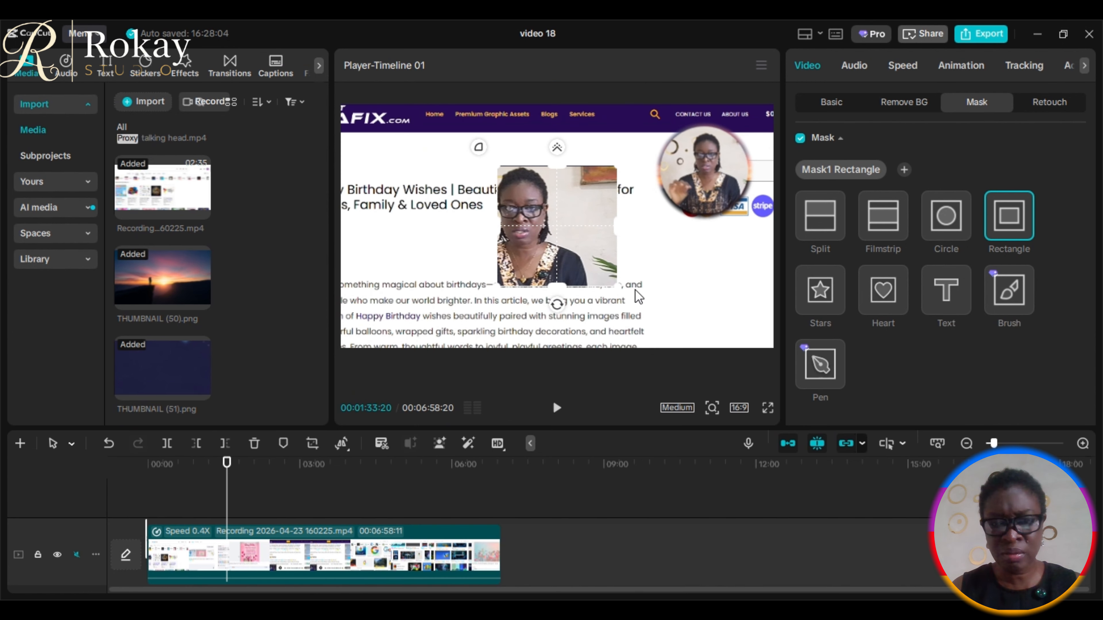
Step: Resize the rectangle mask to about 968 by 662 and position it at about X -157, Y -42, leaving a thin navy border around the talking head
{"action": "left_click_drag", "start_coordinate": [631, 299], "coordinate": [632, 160]}
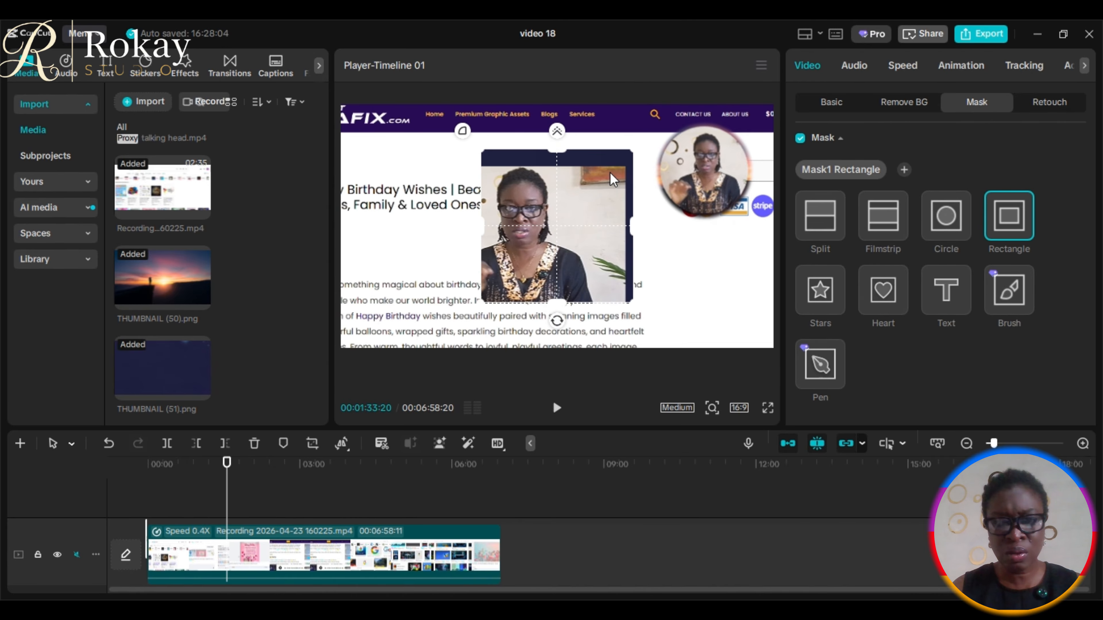
{"action": "left_click_drag", "start_coordinate": [481, 227], "coordinate": [430, 227]}
{"action": "mouse_move", "coordinate": [511, 269]}
{"action": "left_mouse_down"}
{"action": "mouse_move", "coordinate": [473, 263]}
{"action": "mouse_move", "coordinate": [497, 267]}
{"action": "left_mouse_up"}
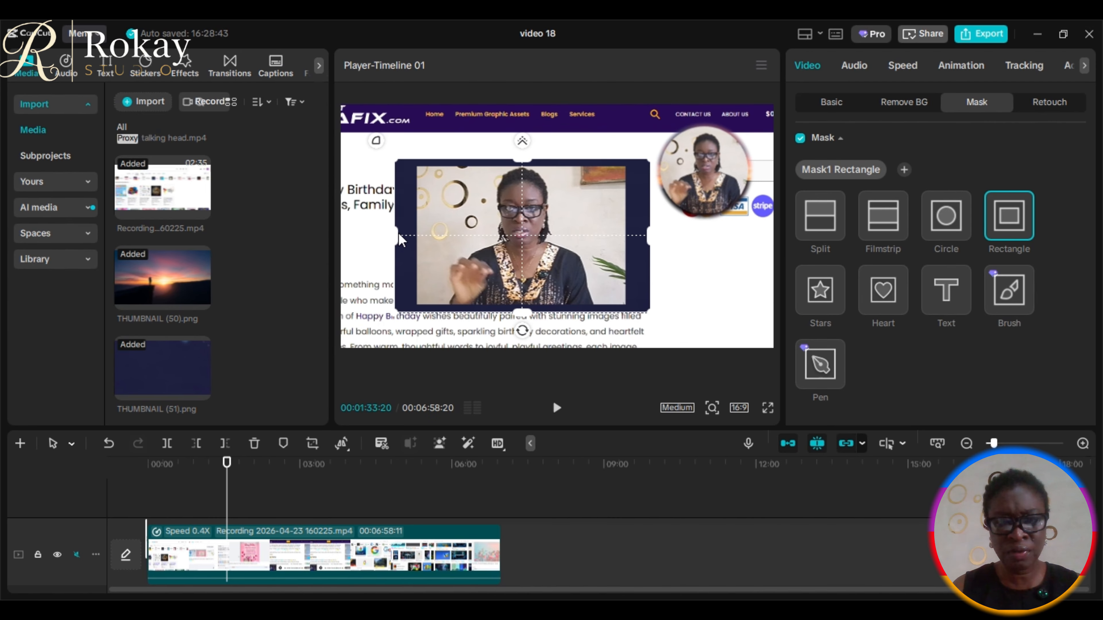
{"action": "left_click_drag", "start_coordinate": [400, 238], "coordinate": [409, 239]}
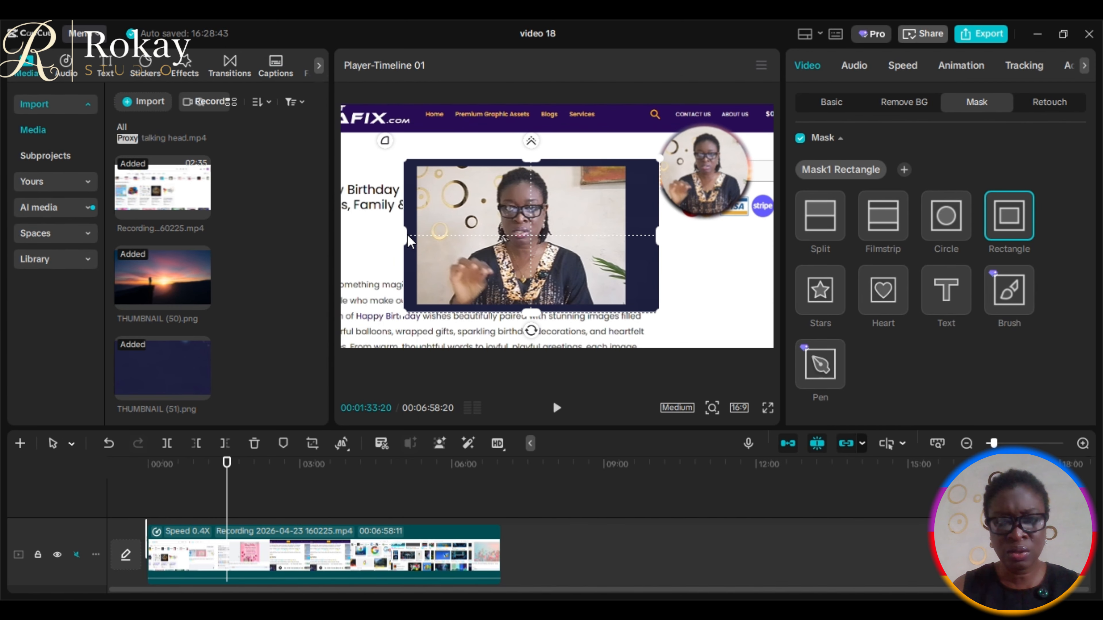
{"action": "left_click_drag", "start_coordinate": [659, 233], "coordinate": [633, 237]}
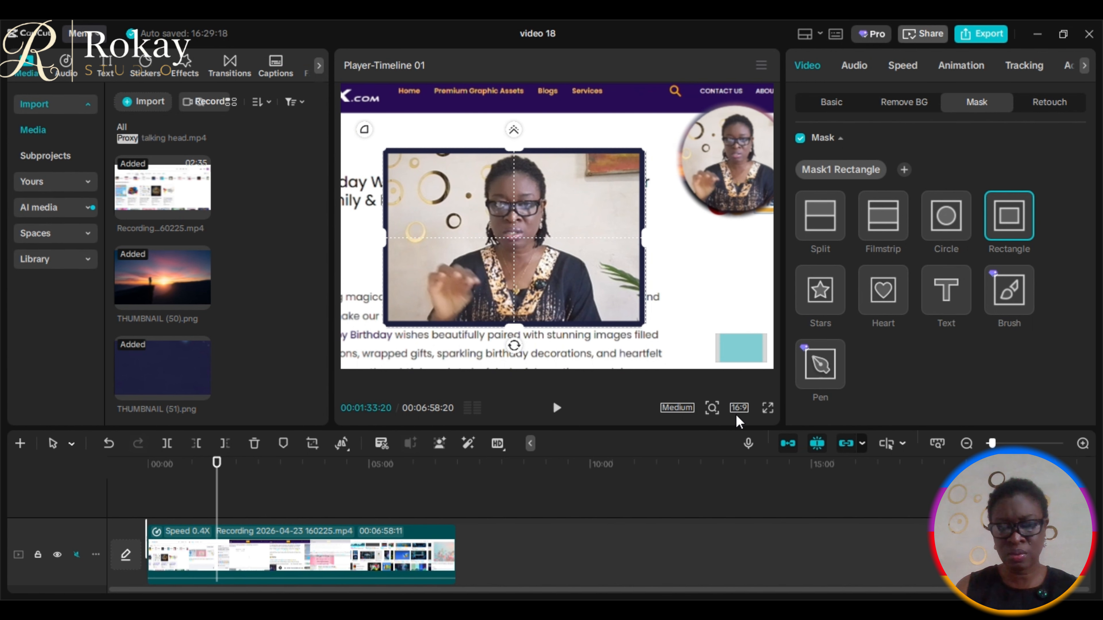
{"action": "left_click", "coordinate": [712, 409]}
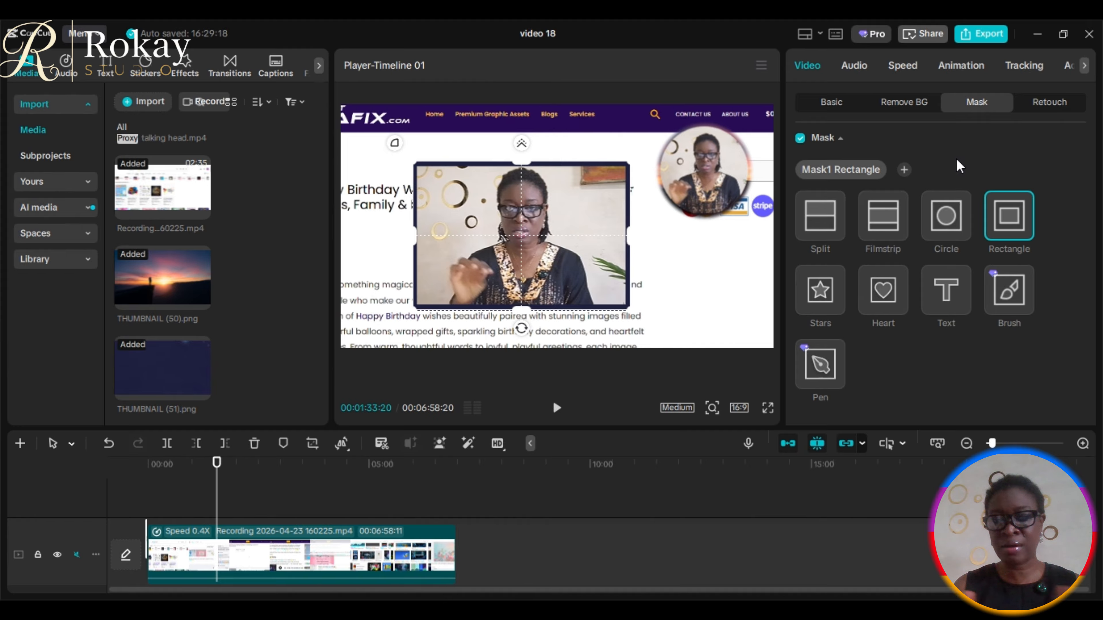
Step: Set the rectangle mask's Feather to 8
{"action": "scroll", "coordinate": [926, 229], "scroll_direction": "down", "scroll_amount": 6}
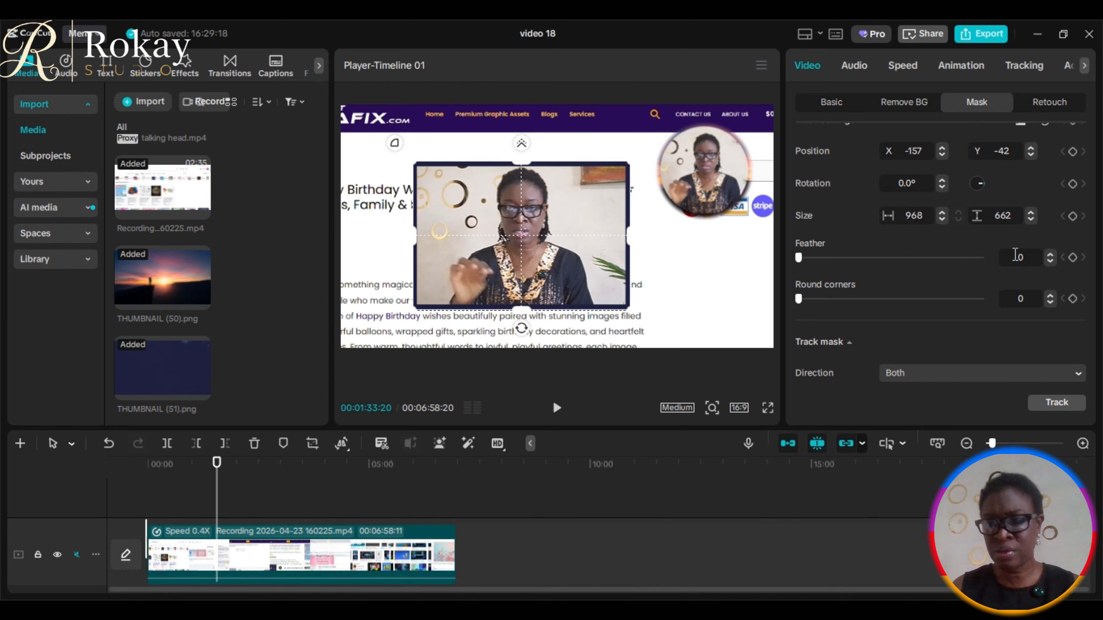
{"action": "left_click", "coordinate": [1052, 254]}
{"action": "left_click", "coordinate": [1052, 253]}
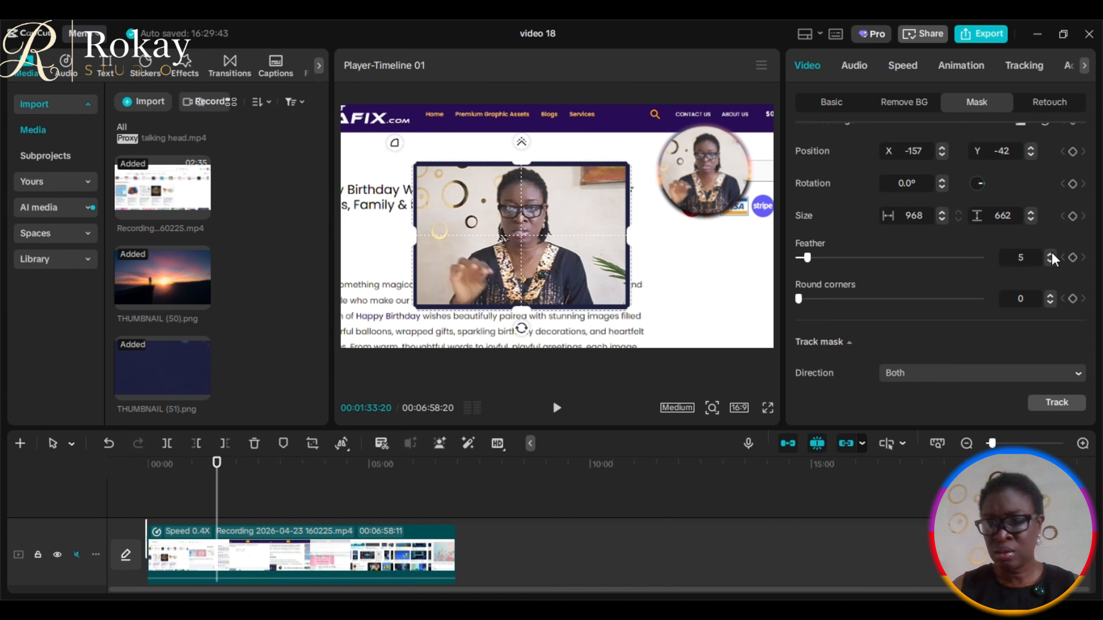
{"action": "left_click", "coordinate": [1052, 254]}
{"action": "left_click", "coordinate": [1051, 254]}
{"action": "left_click", "coordinate": [1052, 255]}
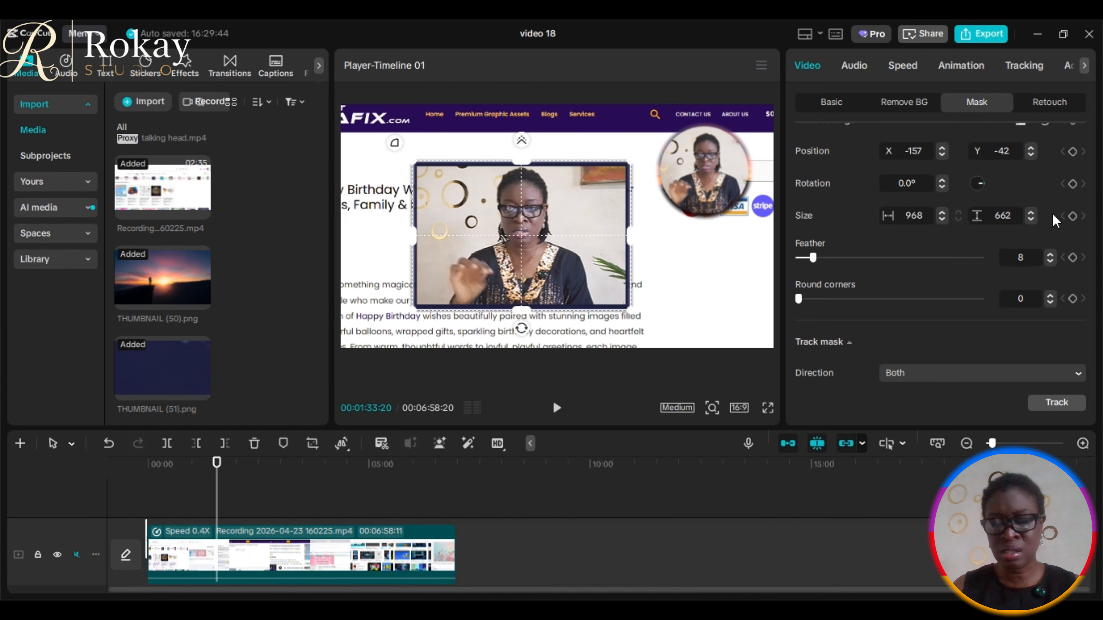
Step: Scale the rectangular compound clip to 48%, move it to about X -716, Y -182, and view the result full screen
{"action": "left_click", "coordinate": [831, 104]}
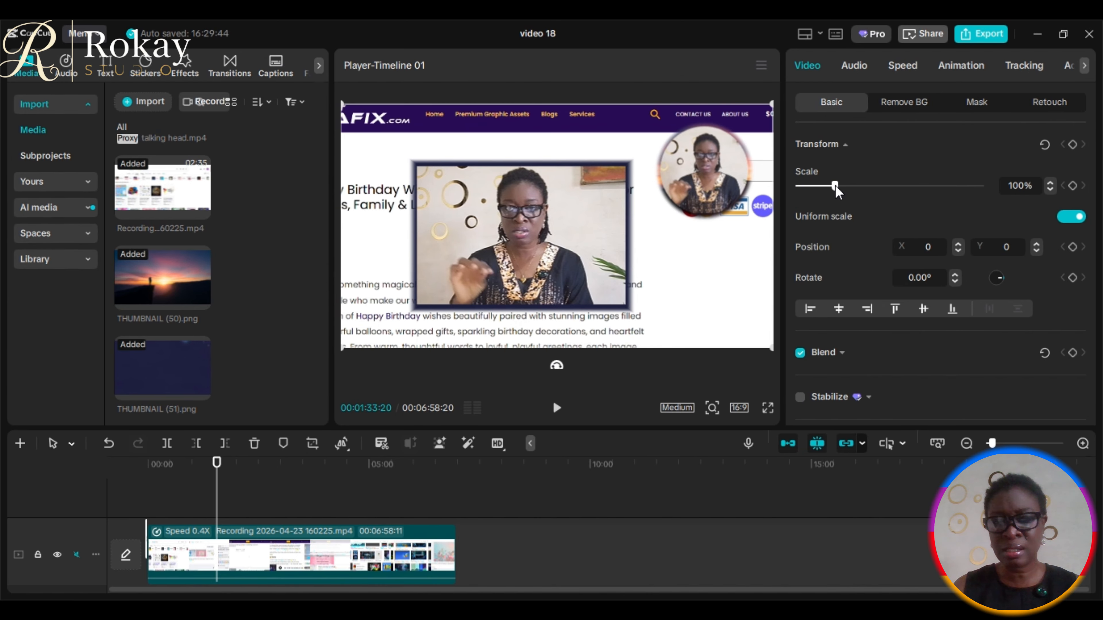
{"action": "left_click_drag", "start_coordinate": [836, 187], "coordinate": [828, 187]}
{"action": "left_click_drag", "start_coordinate": [824, 196], "coordinate": [815, 196]}
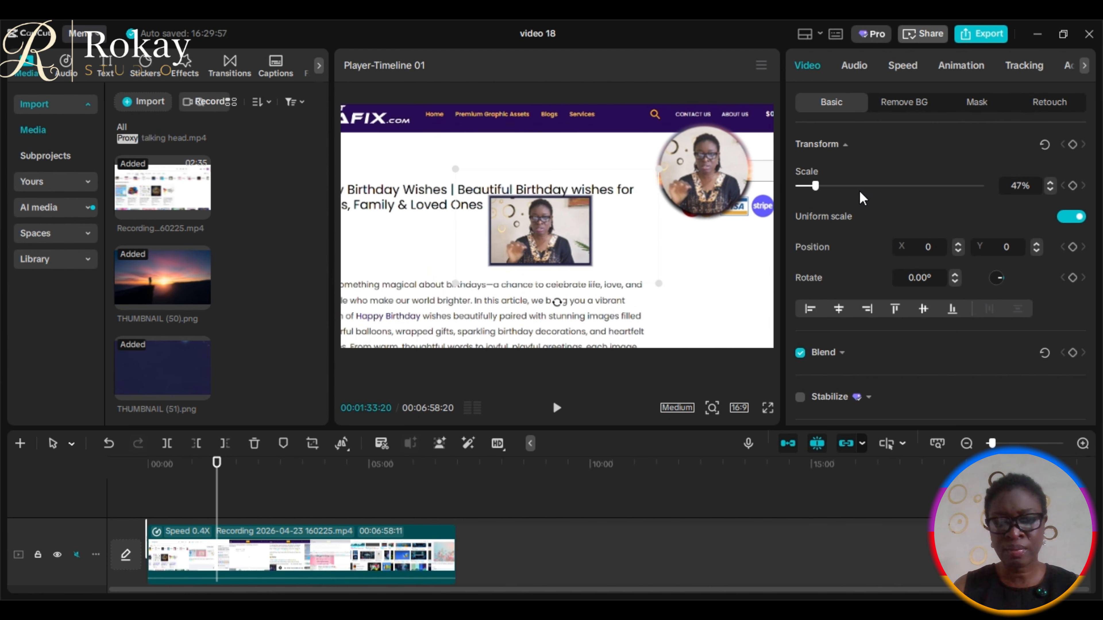
{"action": "left_click_drag", "start_coordinate": [539, 253], "coordinate": [419, 285]}
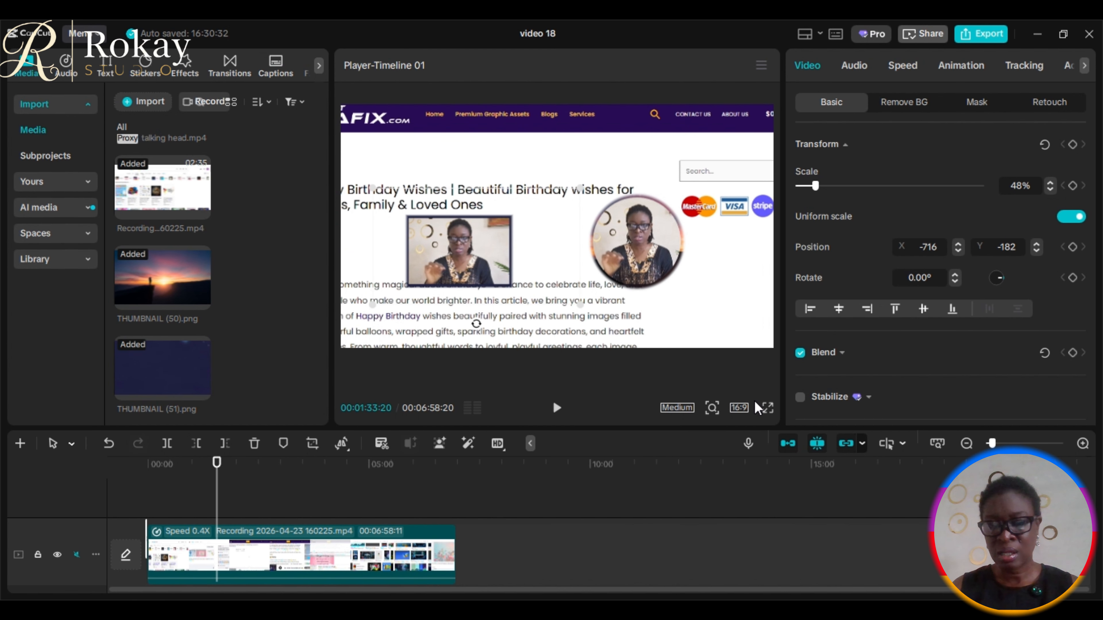
{"action": "left_click", "coordinate": [767, 408]}
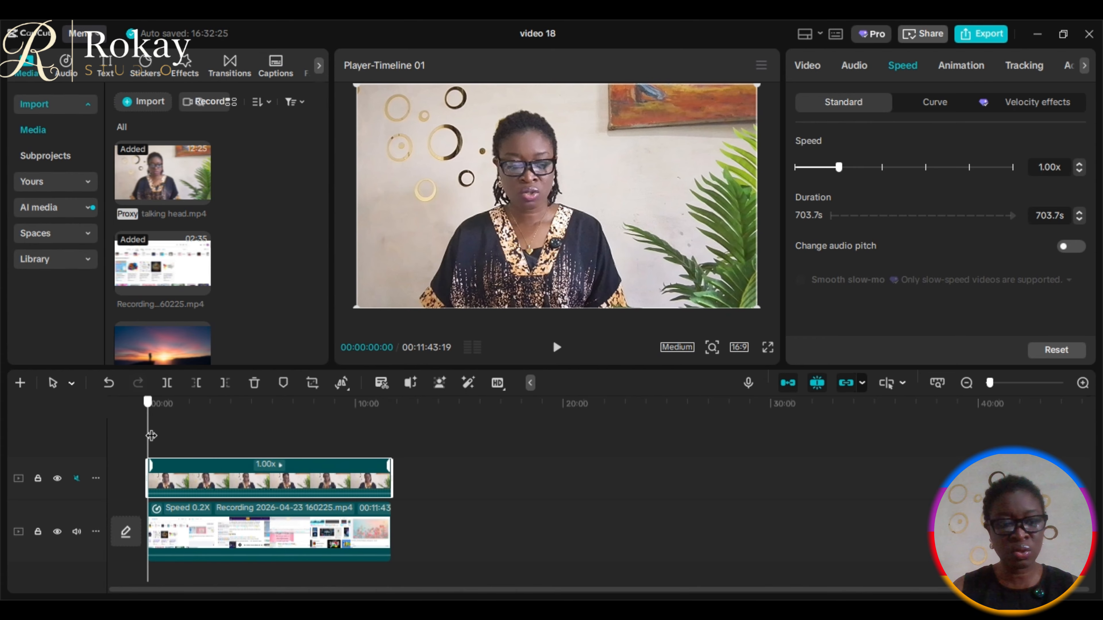
Step: Scale the talking head.mp4 clip above the 0.2X screen recording to 69% and add a Rectangle mask to it
{"action": "left_click", "coordinate": [240, 443]}
{"action": "left_click", "coordinate": [149, 442]}
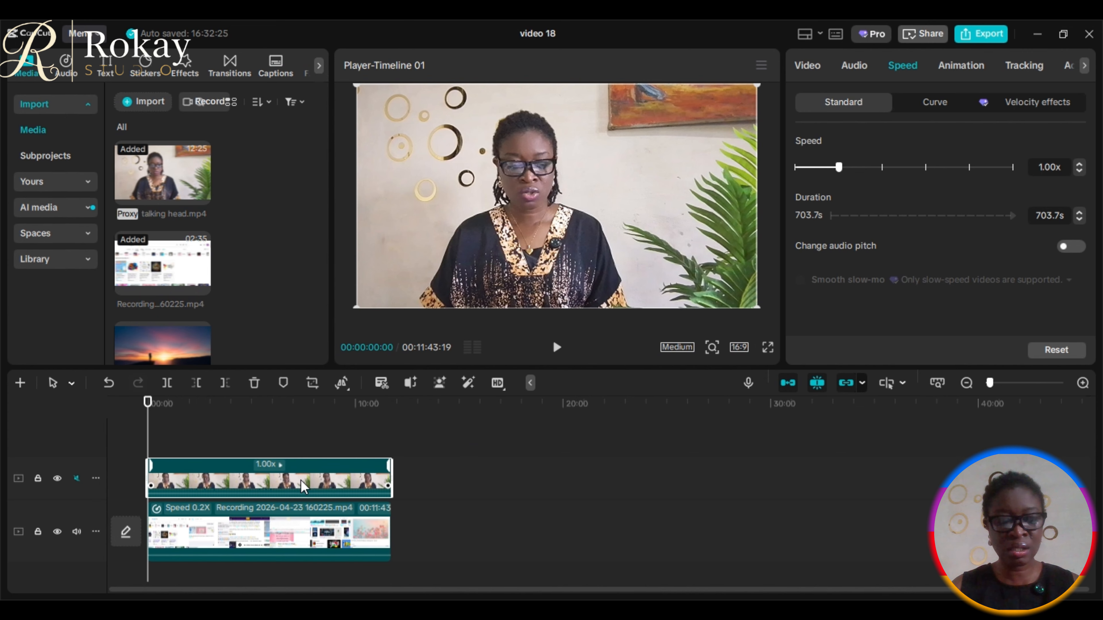
{"action": "left_click", "coordinate": [807, 66]}
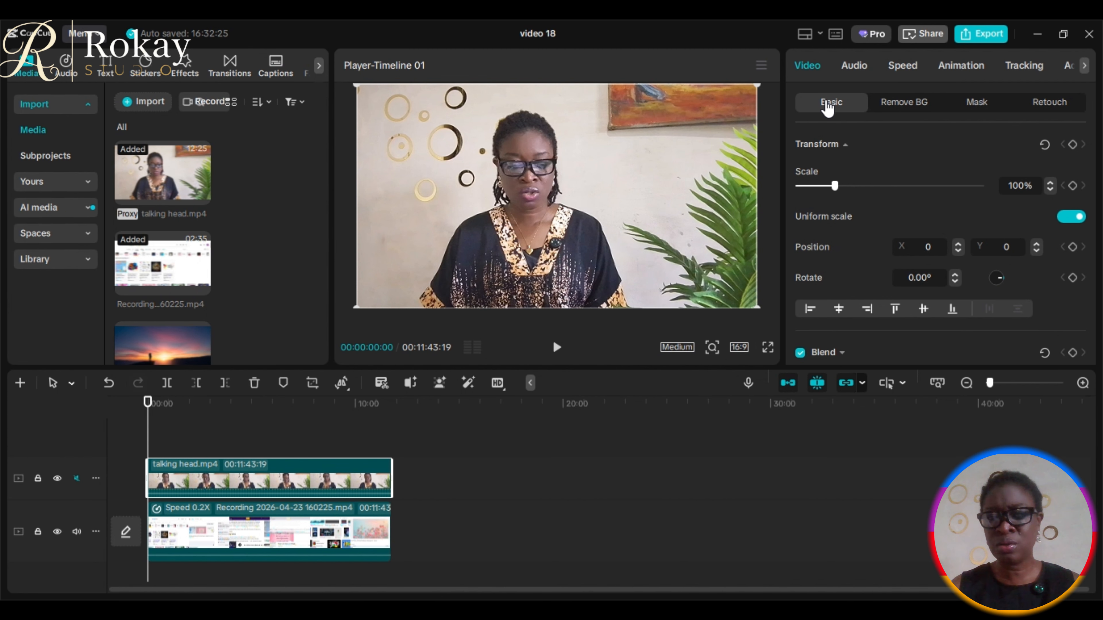
{"action": "left_click_drag", "start_coordinate": [834, 186], "coordinate": [823, 187]}
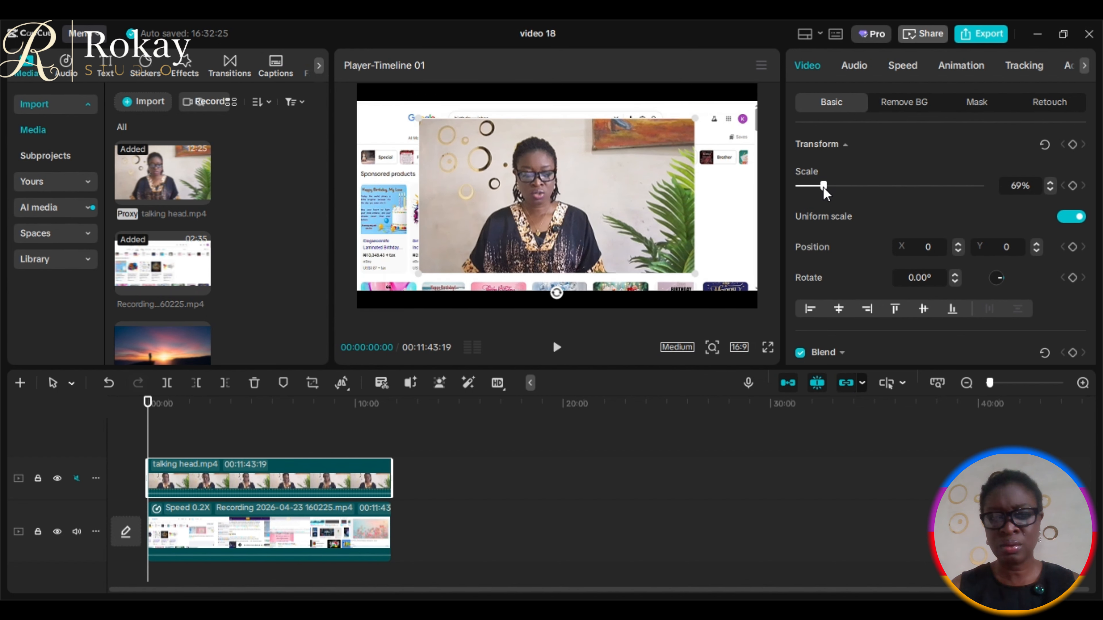
{"action": "left_click", "coordinate": [978, 102]}
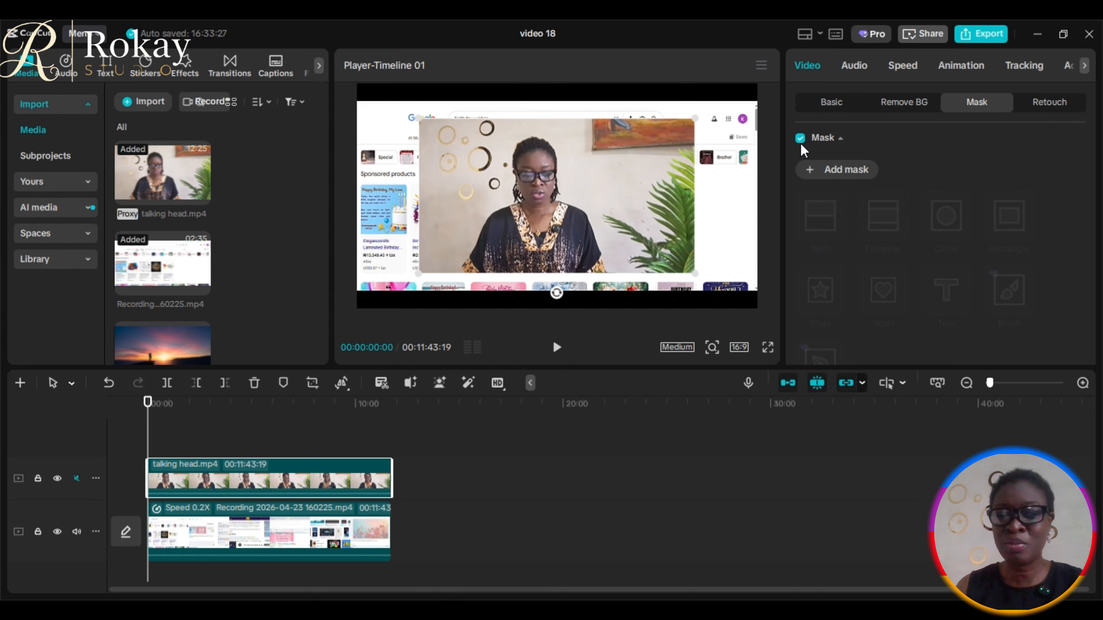
{"action": "left_click", "coordinate": [812, 174]}
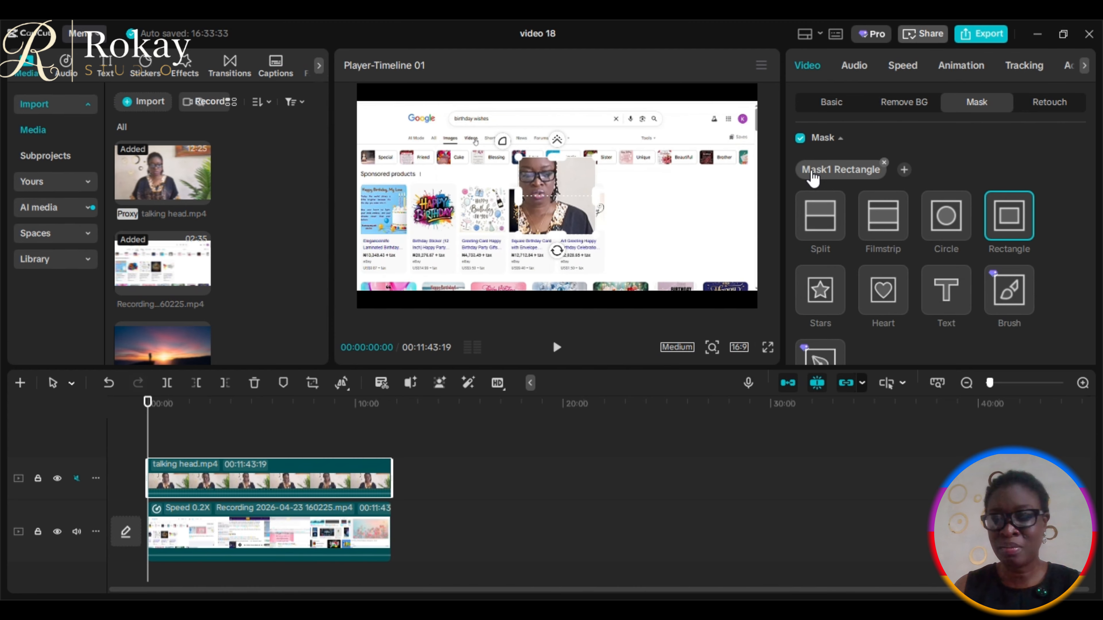
Step: Switch the talking head.mp4 clip's mask to Circle, enlarge it, and shift it left to centre on the head and shoulders
{"action": "left_click", "coordinate": [951, 213]}
{"action": "left_click", "coordinate": [175, 438]}
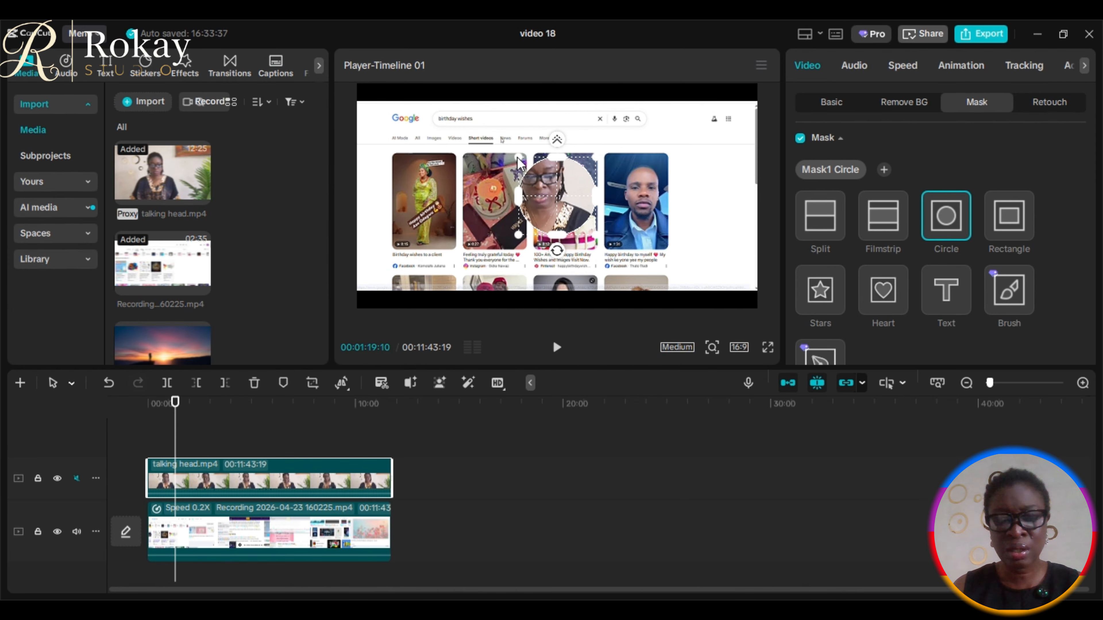
{"action": "left_click_drag", "start_coordinate": [518, 157], "coordinate": [464, 161]}
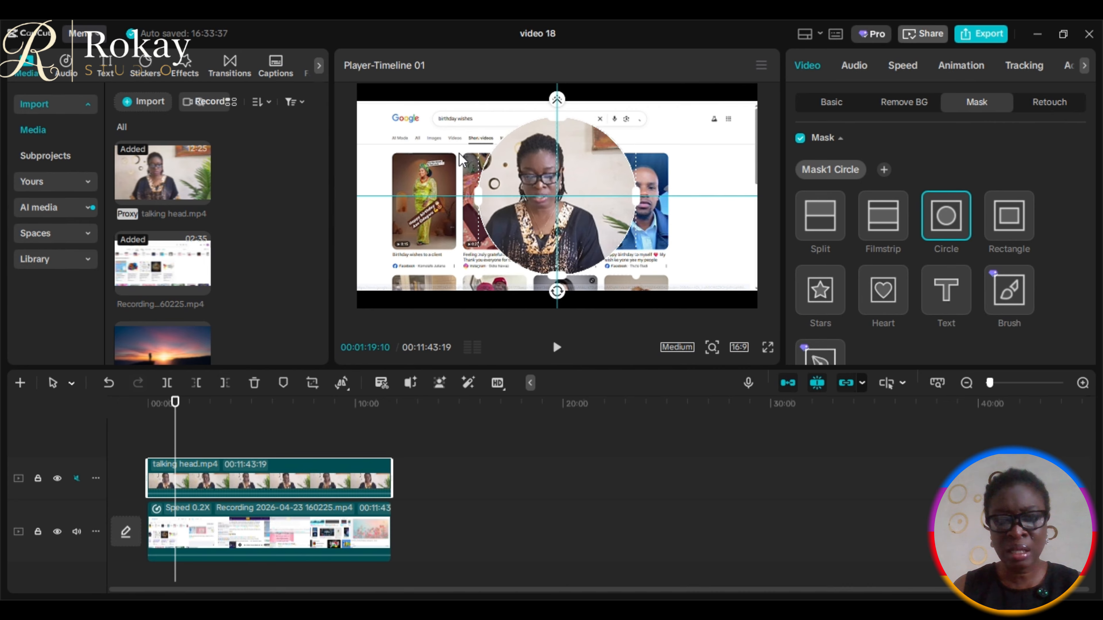
{"action": "left_click_drag", "start_coordinate": [560, 230], "coordinate": [536, 229]}
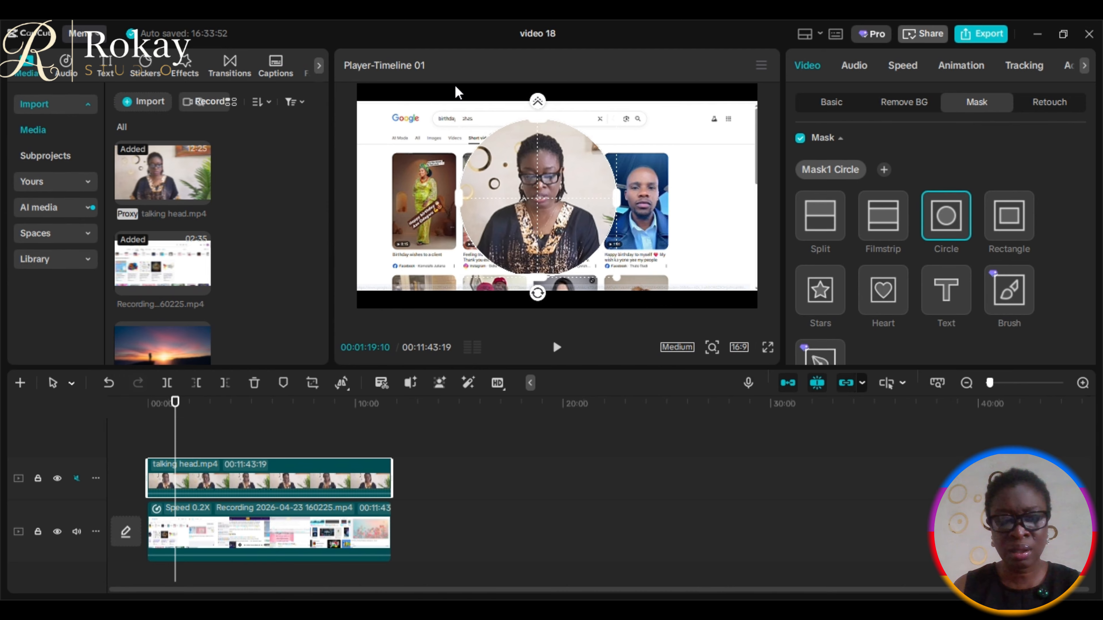
Step: Scale the circle-masked talking head.mp4 clip to 47%
{"action": "left_click_drag", "start_coordinate": [175, 431], "coordinate": [238, 467]}
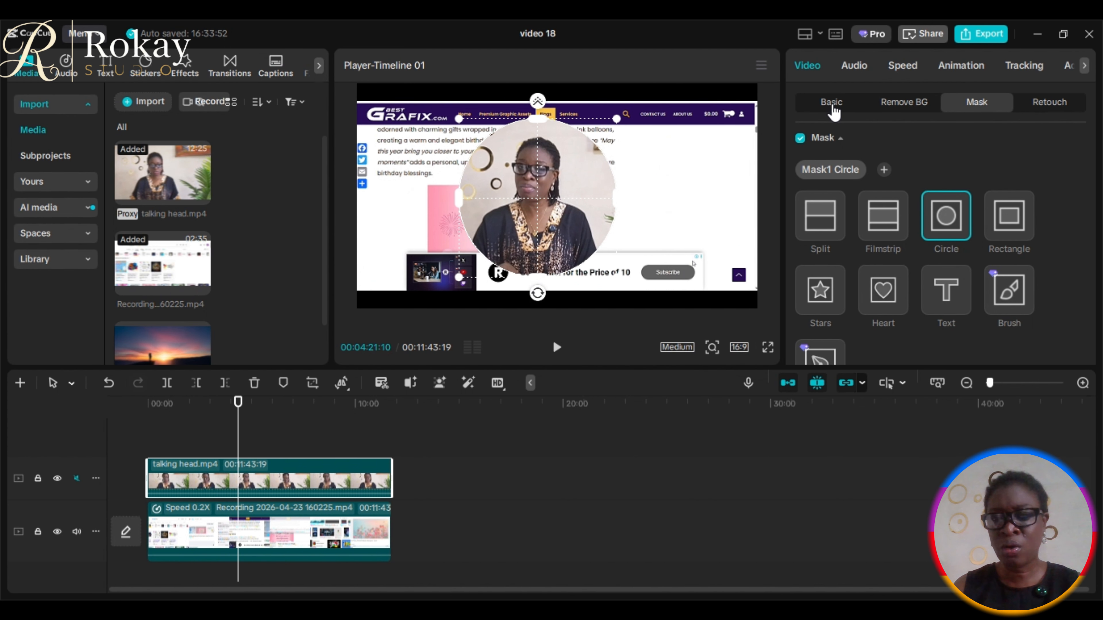
{"action": "left_click", "coordinate": [834, 109]}
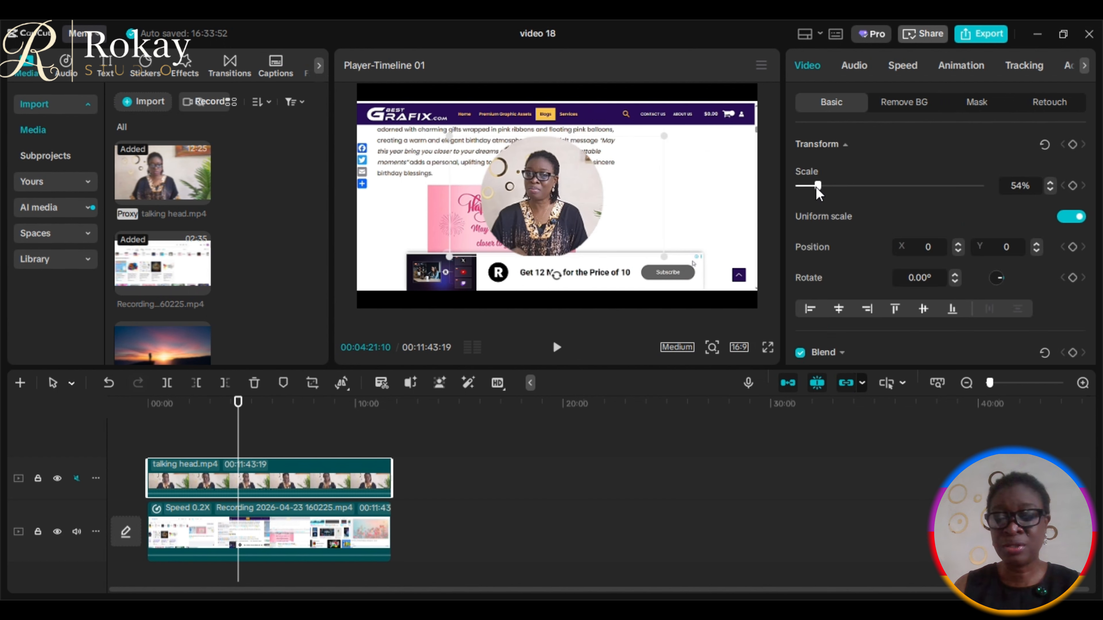
{"action": "left_click_drag", "start_coordinate": [816, 188], "coordinate": [815, 190]}
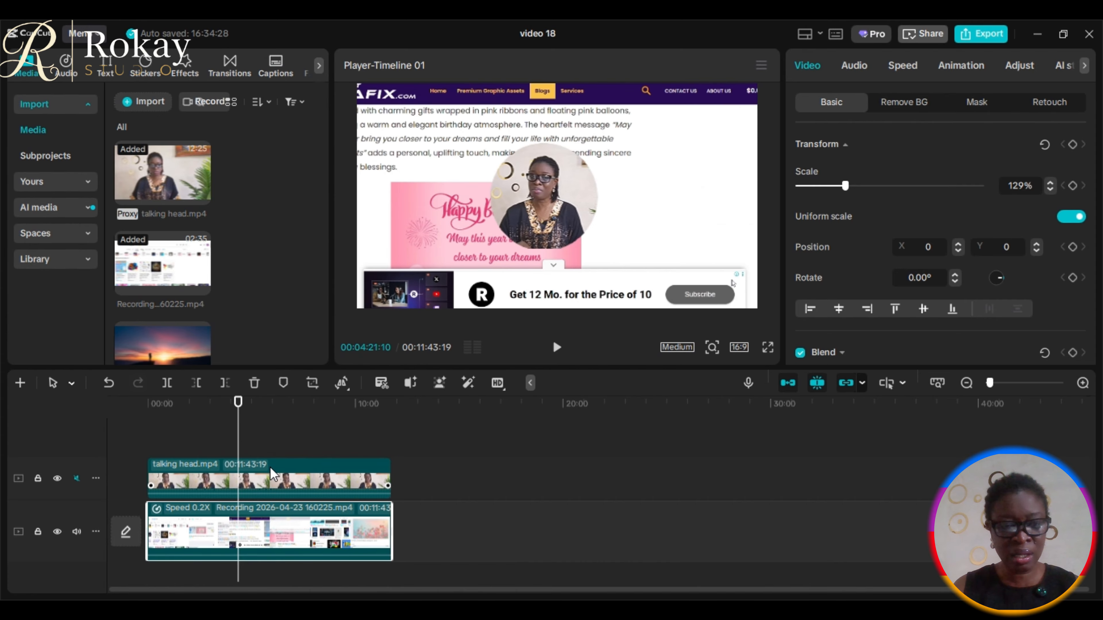
{"action": "left_click", "coordinate": [269, 479]}
{"action": "left_click_drag", "start_coordinate": [265, 468], "coordinate": [515, 528]}
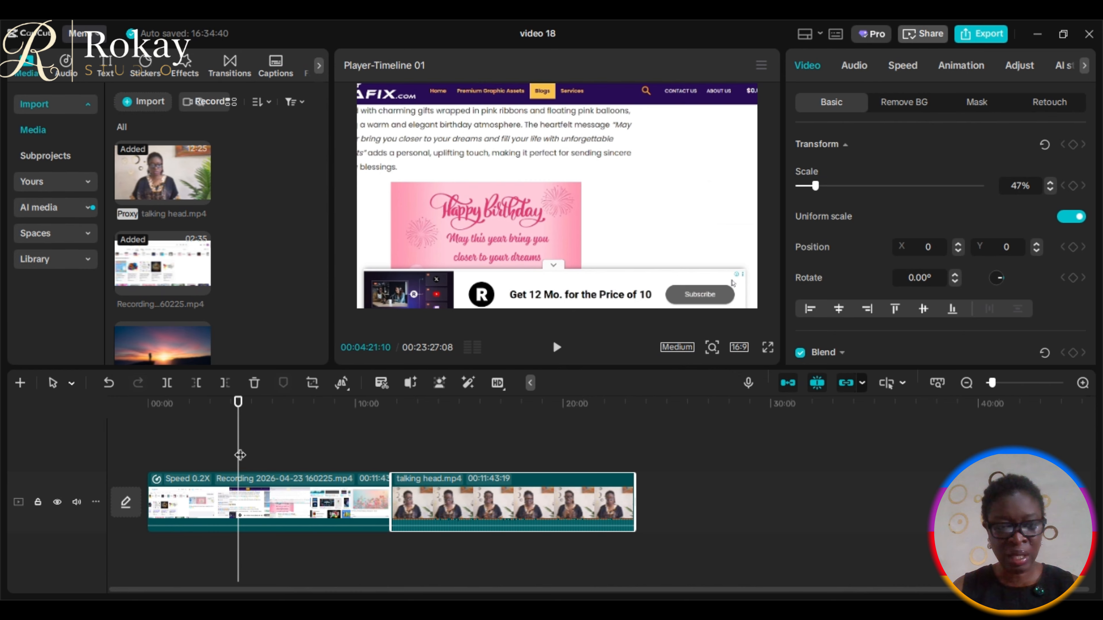
{"action": "left_click_drag", "start_coordinate": [240, 456], "coordinate": [503, 478]}
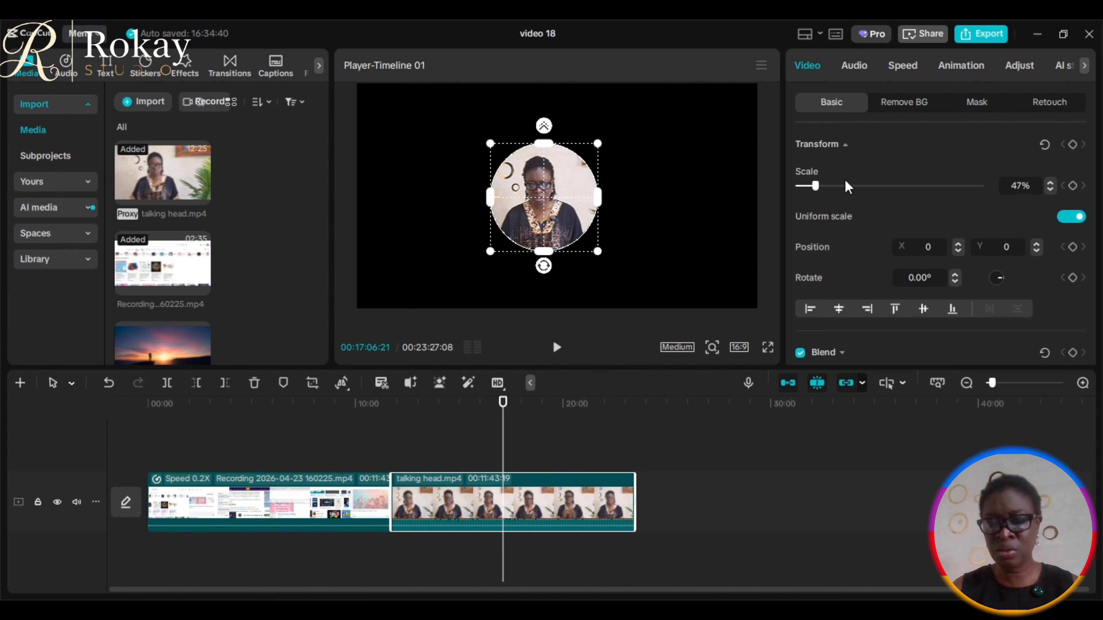
{"action": "scroll", "coordinate": [845, 186], "scroll_direction": "down", "scroll_amount": 15}
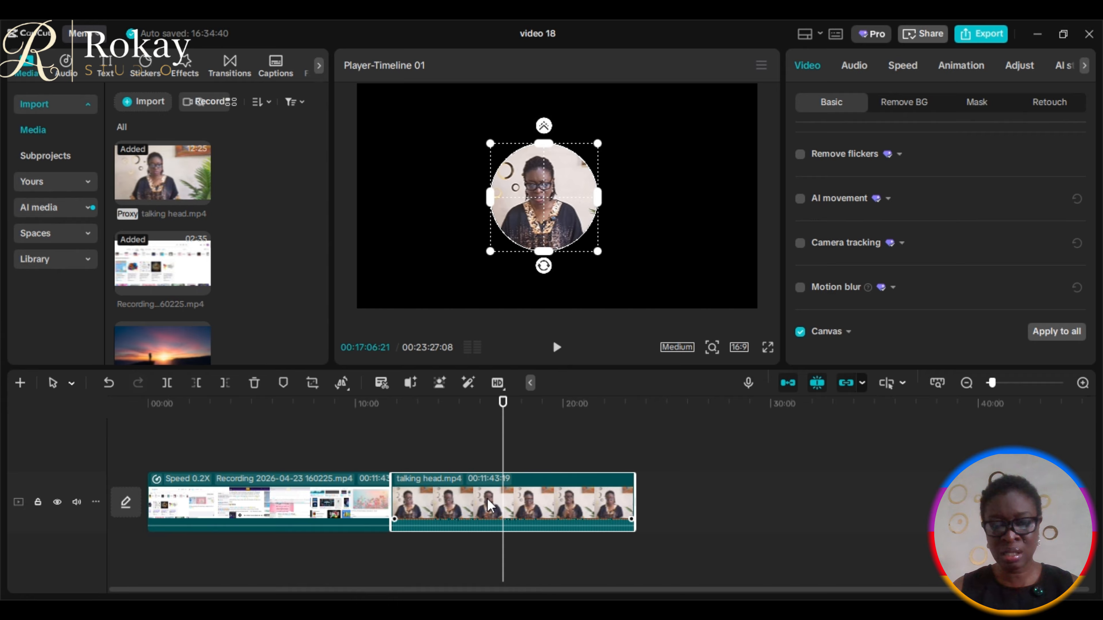
{"action": "left_click_drag", "start_coordinate": [489, 499], "coordinate": [244, 445]}
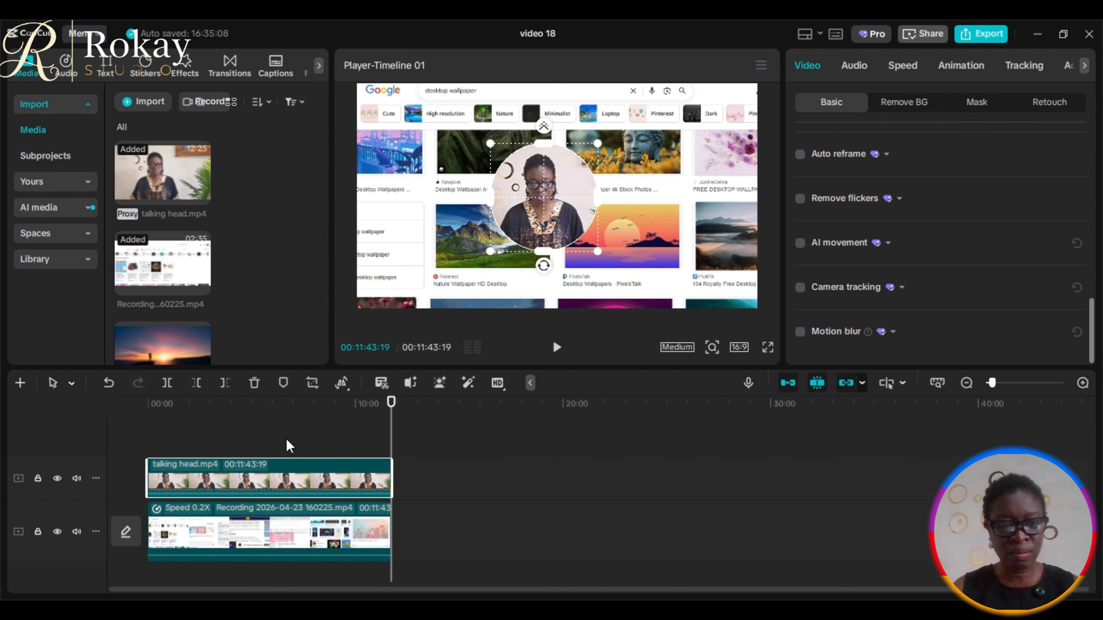
{"action": "left_click_drag", "start_coordinate": [391, 435], "coordinate": [211, 440]}
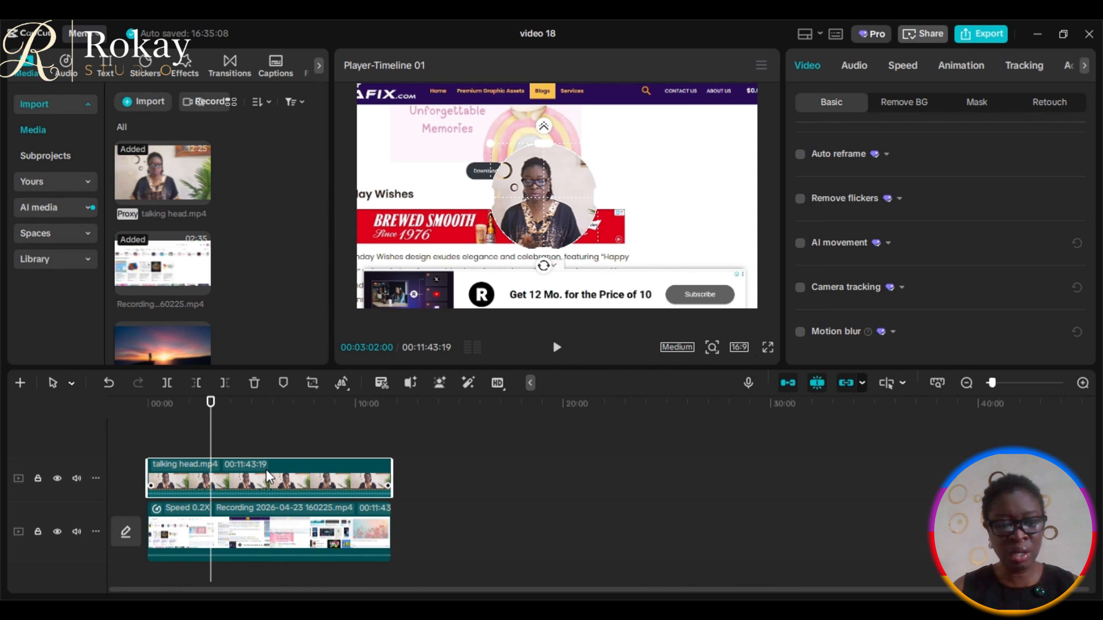
Step: Move the talking head.mp4 clip onto the main track after the screen recording and fill its Canvas with the yellow Color background
{"action": "left_click_drag", "start_coordinate": [266, 468], "coordinate": [513, 526]}
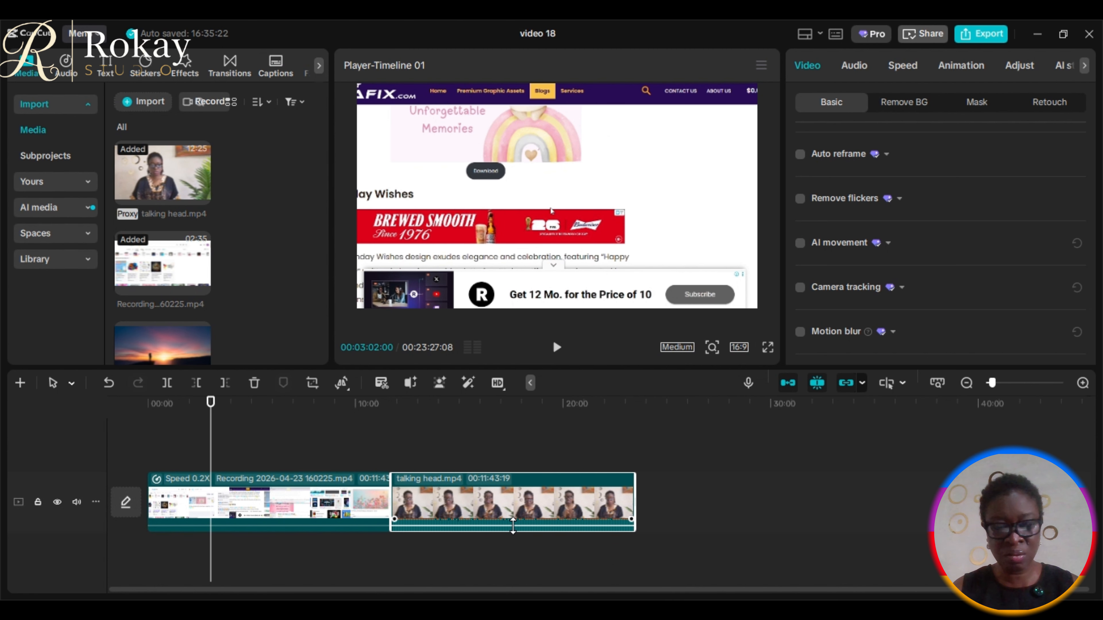
{"action": "left_click_drag", "start_coordinate": [216, 451], "coordinate": [447, 458]}
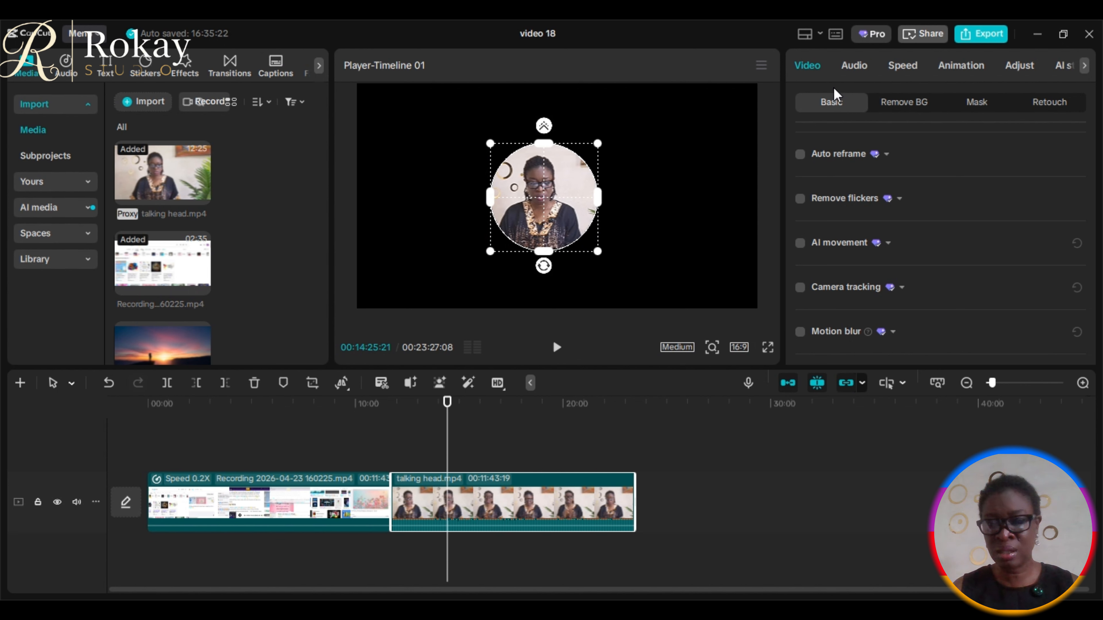
{"action": "scroll", "coordinate": [844, 257], "scroll_direction": "down", "scroll_amount": 2}
{"action": "left_click", "coordinate": [800, 331]}
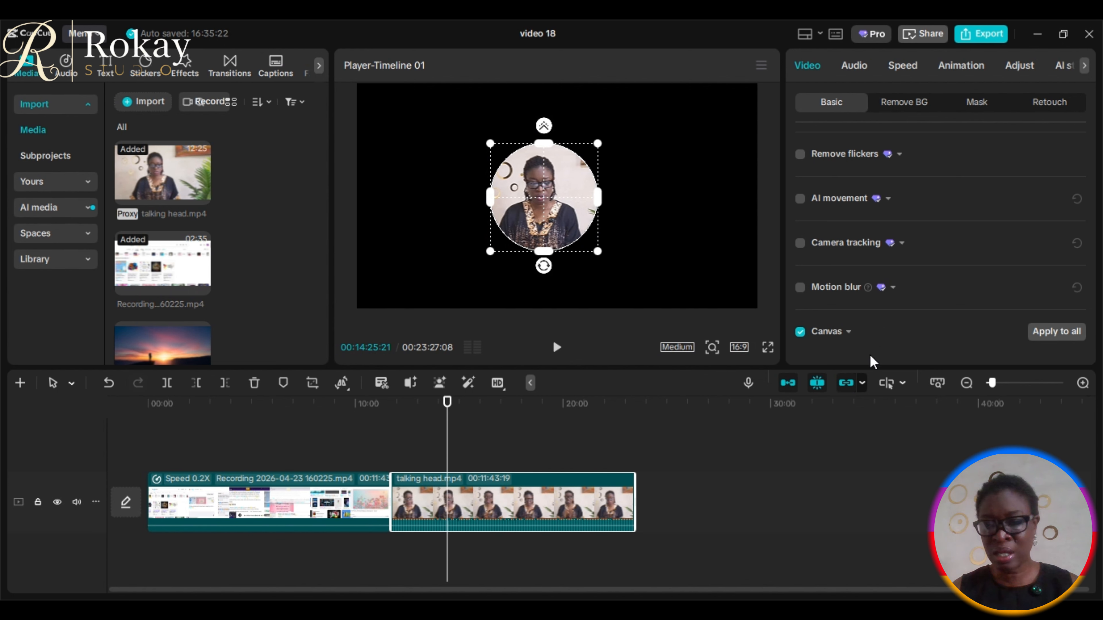
{"action": "left_click", "coordinate": [849, 334]}
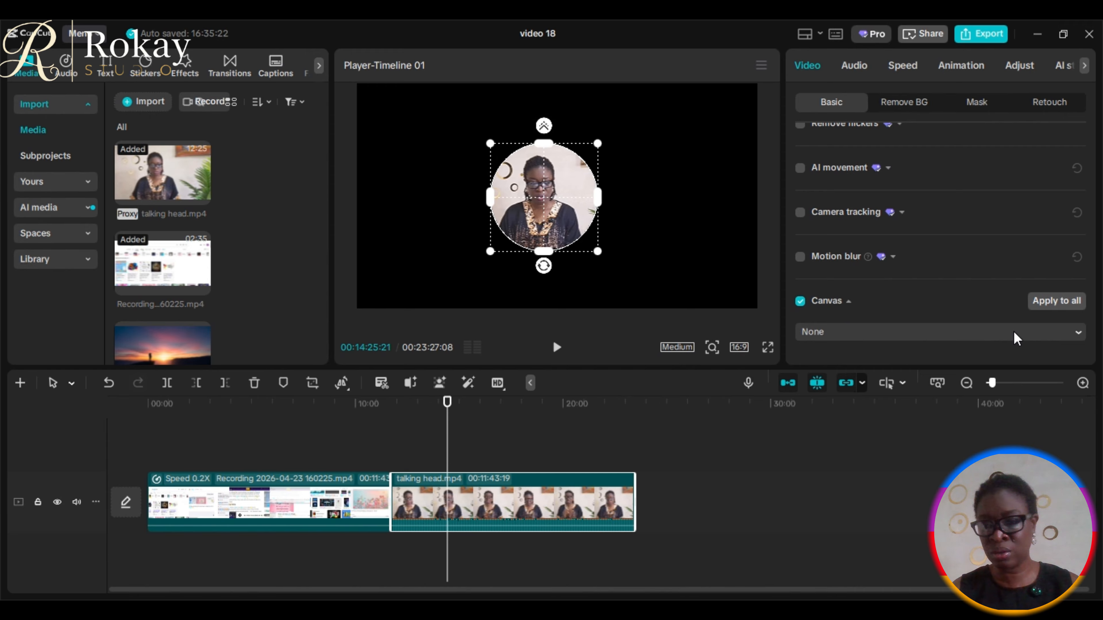
{"action": "left_click", "coordinate": [1080, 329]}
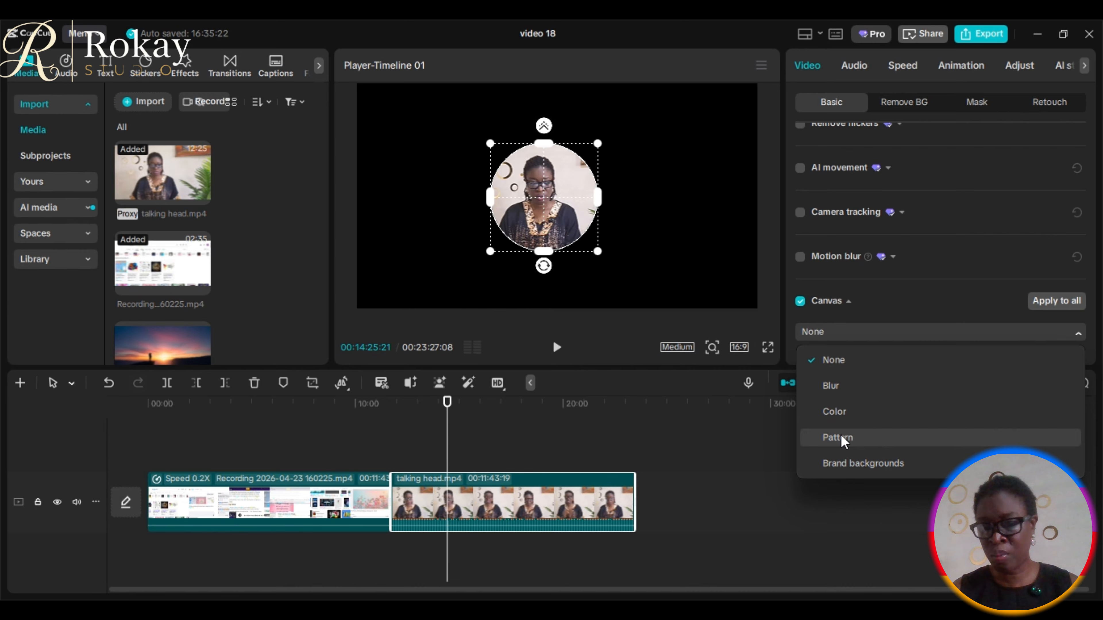
{"action": "left_click", "coordinate": [840, 410]}
{"action": "scroll", "coordinate": [875, 299], "scroll_direction": "down", "scroll_amount": 2}
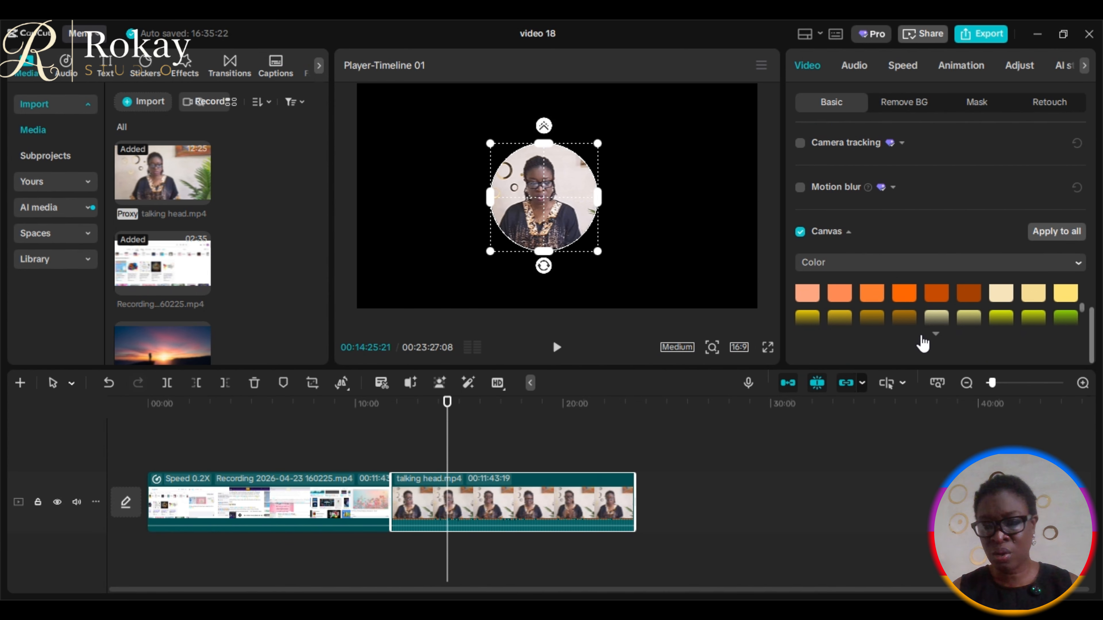
{"action": "scroll", "coordinate": [938, 334], "scroll_direction": "down", "scroll_amount": 6}
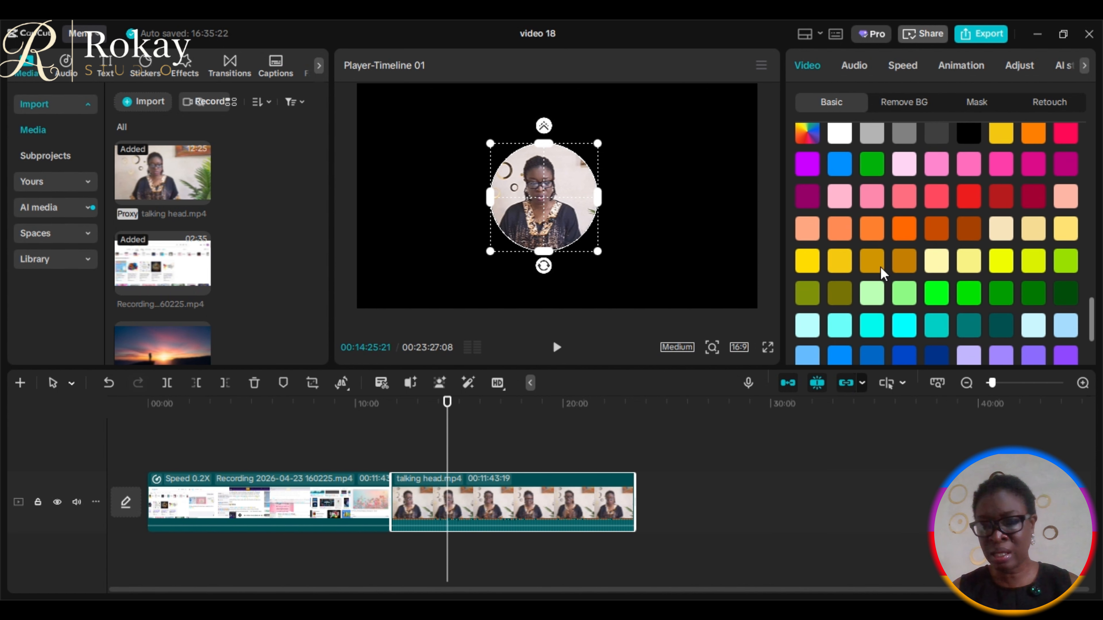
{"action": "scroll", "coordinate": [946, 251], "scroll_direction": "up", "scroll_amount": 4}
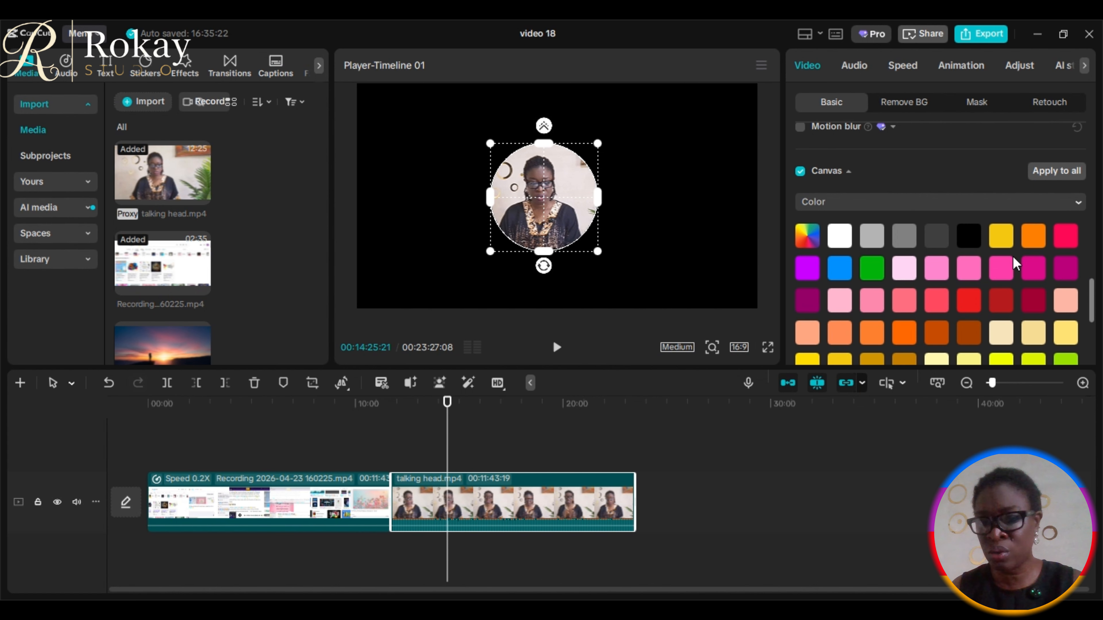
{"action": "left_click", "coordinate": [999, 236]}
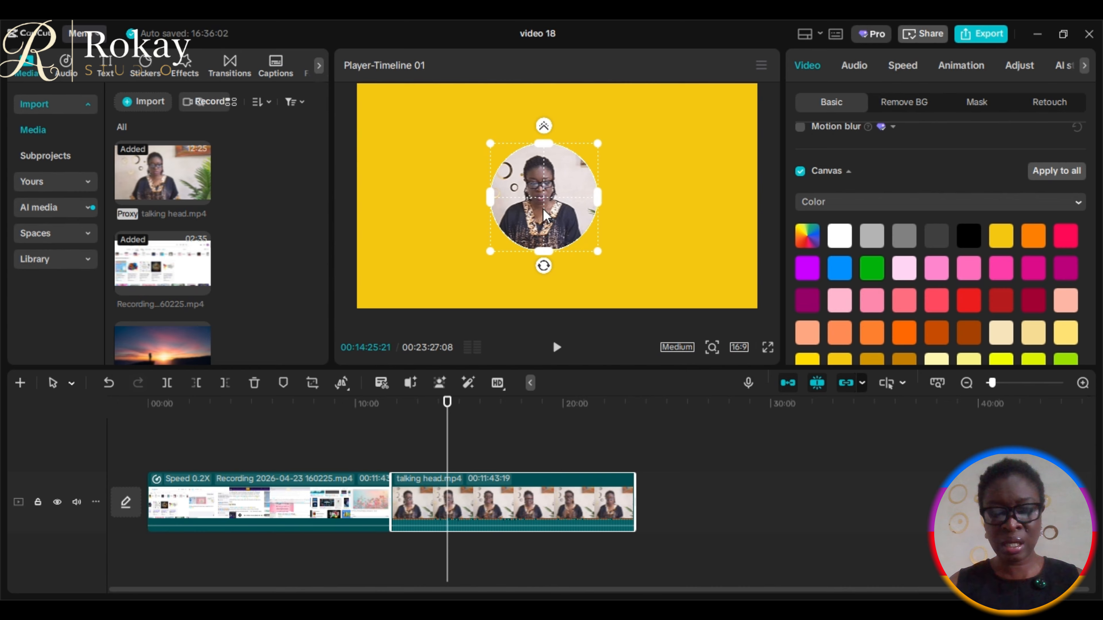
Step: Convert the yellow-backed talking head clip into a compound clip and apply a Circle mask to it
{"action": "key", "text": "alt+g"}
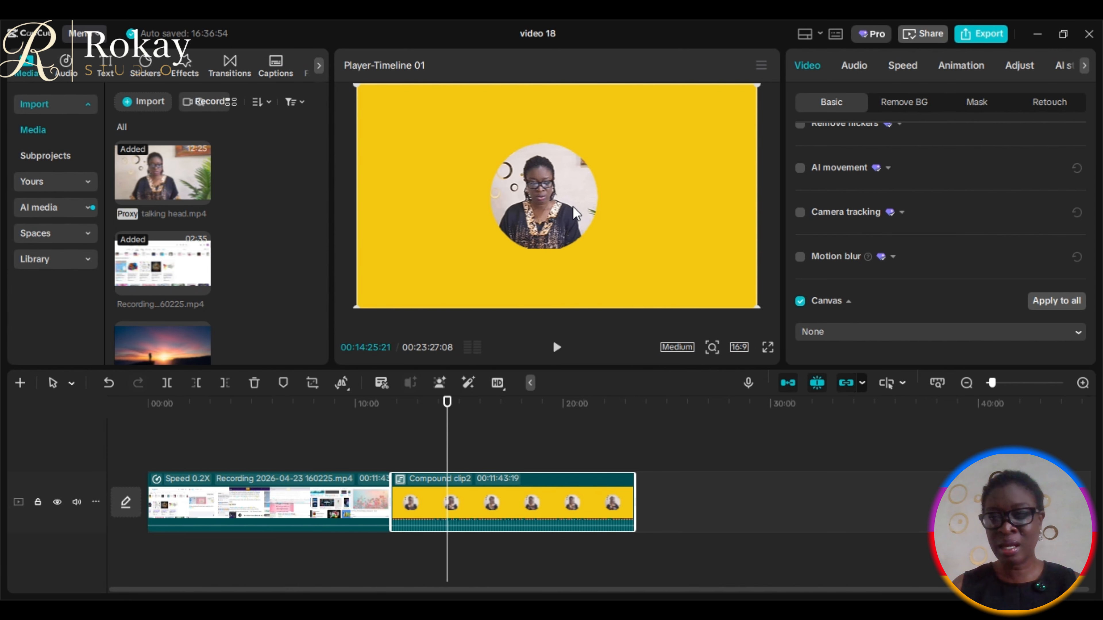
{"action": "left_click", "coordinate": [979, 104]}
{"action": "left_click", "coordinate": [816, 170]}
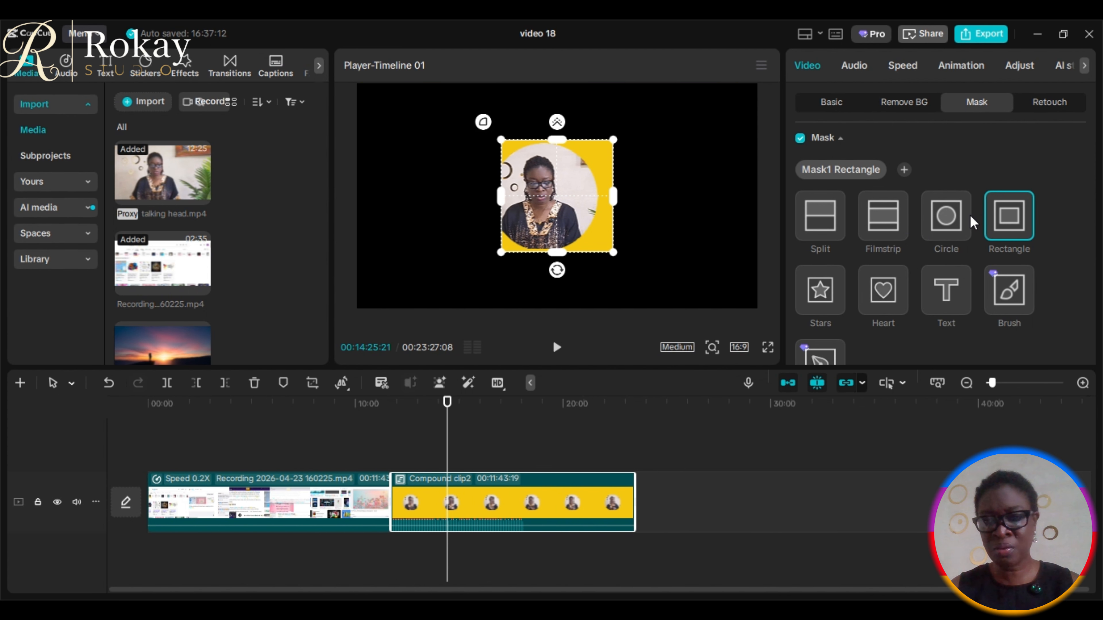
{"action": "left_click", "coordinate": [944, 216]}
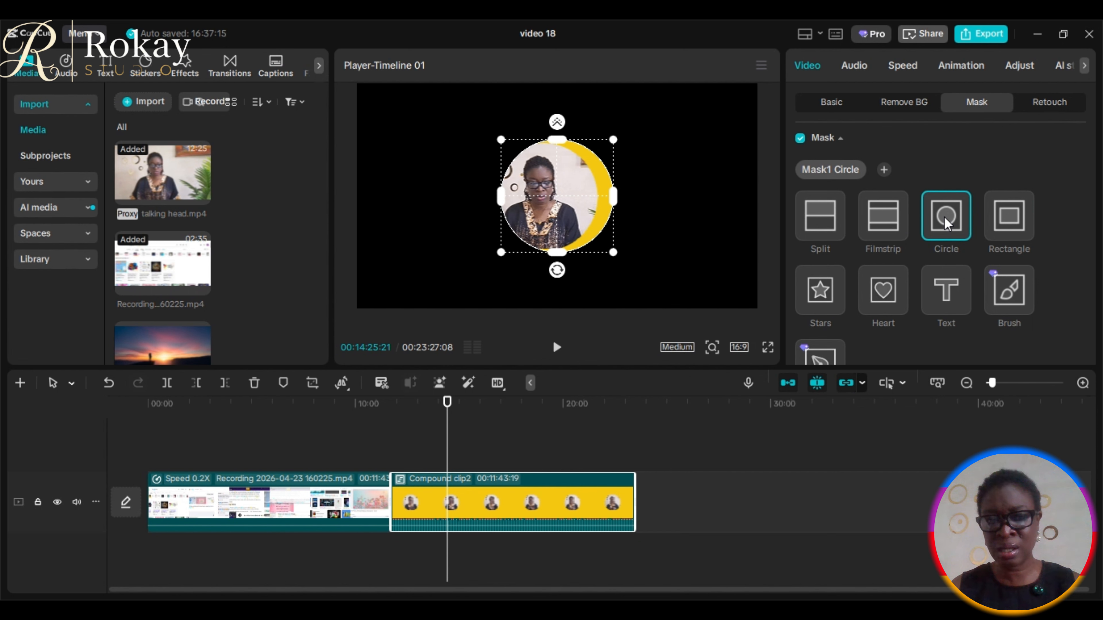
Step: Fit the circle mask to about 553 by 538 at about X -68, Y 0, leaving a thin yellow border, and set its Feather to 8
{"action": "left_click_drag", "start_coordinate": [501, 252], "coordinate": [479, 258]}
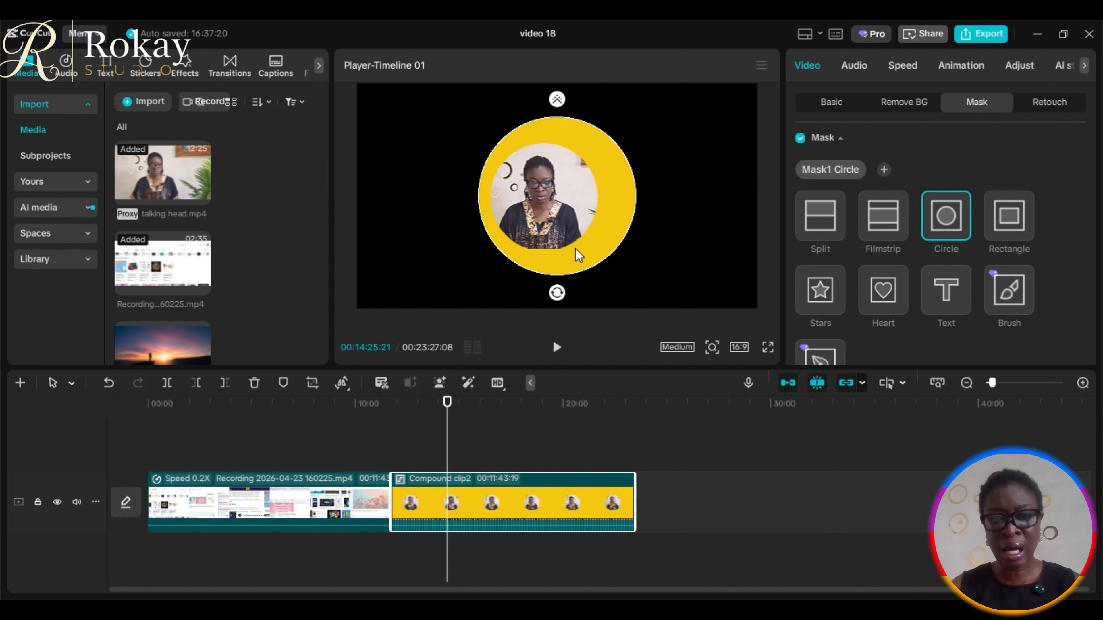
{"action": "left_click_drag", "start_coordinate": [575, 249], "coordinate": [597, 266]}
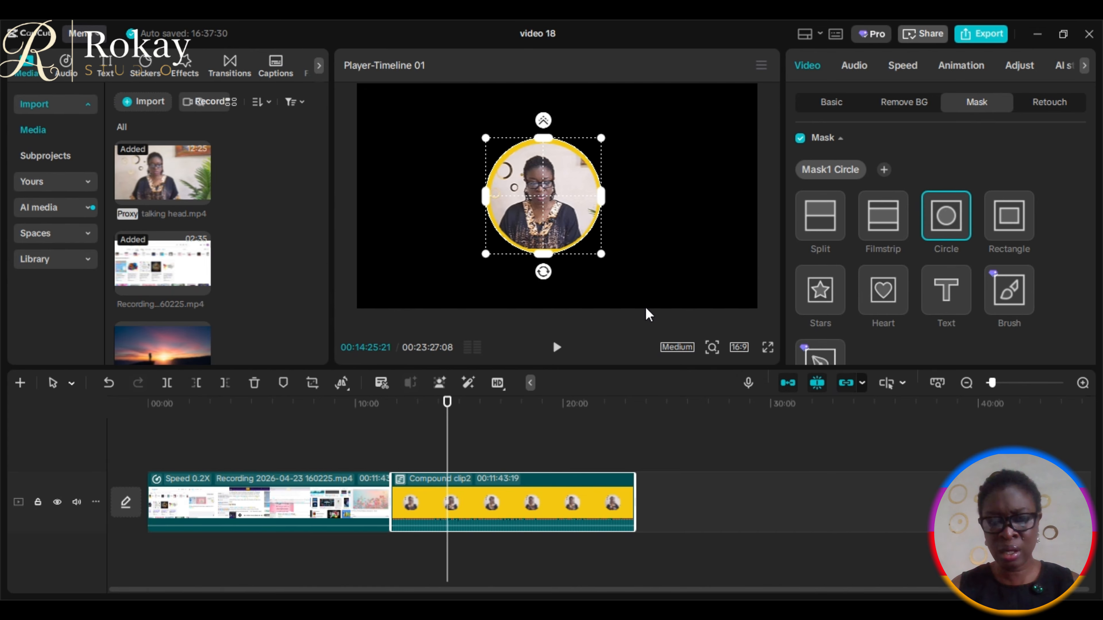
{"action": "left_click_drag", "start_coordinate": [596, 368], "coordinate": [600, 405]}
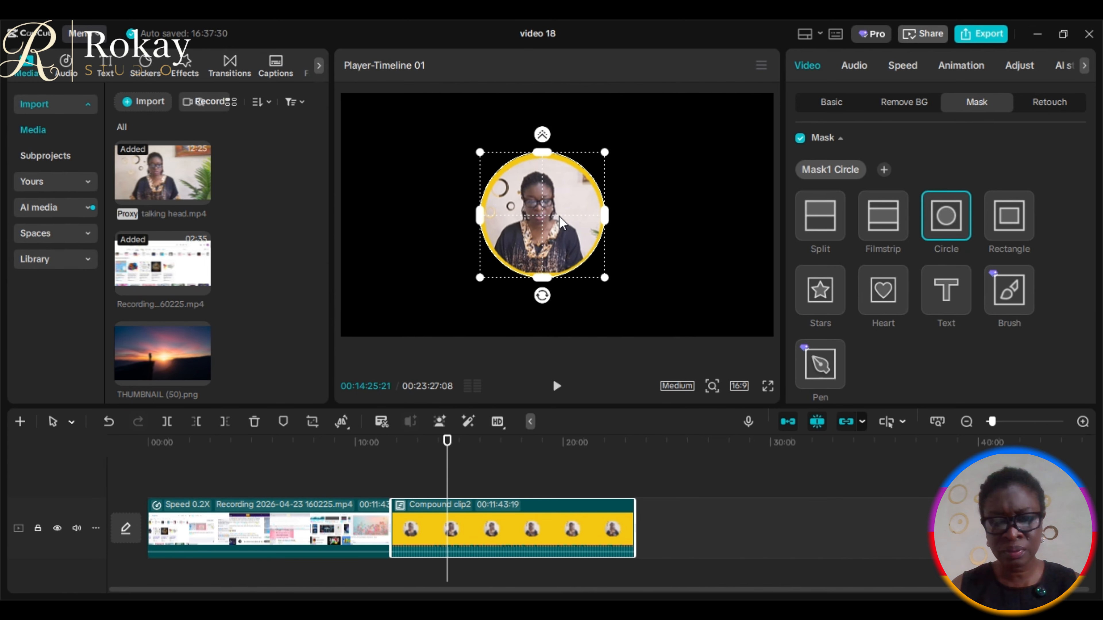
{"action": "left_click", "coordinate": [712, 383]}
{"action": "left_click_drag", "start_coordinate": [682, 412], "coordinate": [697, 411]}
{"action": "left_click_drag", "start_coordinate": [534, 115], "coordinate": [532, 118]}
{"action": "scroll", "coordinate": [1025, 236], "scroll_direction": "down", "scroll_amount": 6}
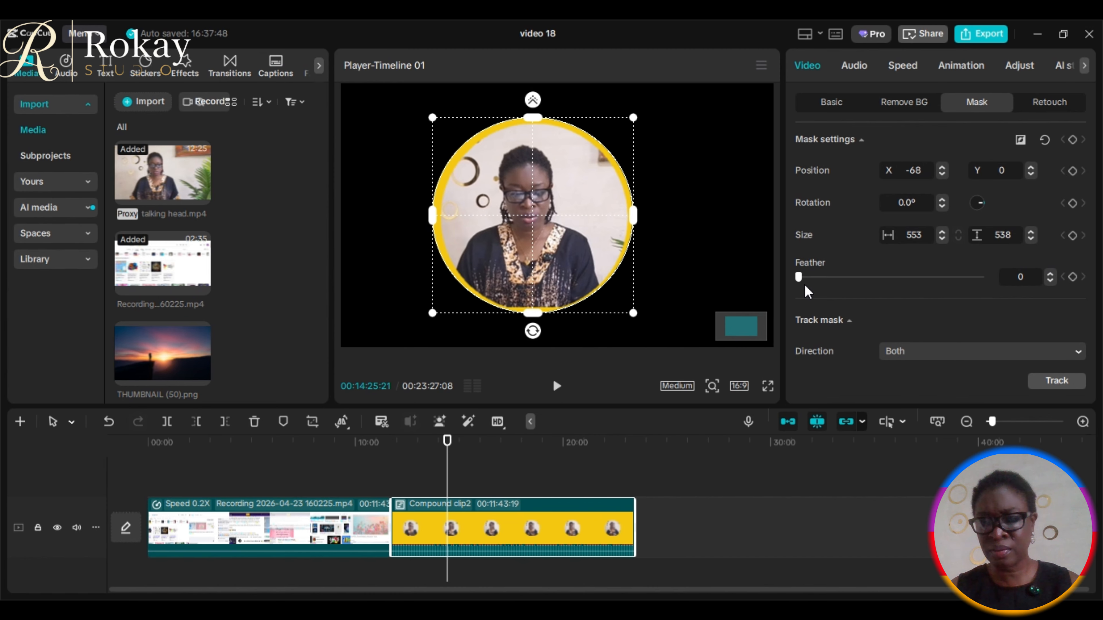
{"action": "left_click", "coordinate": [813, 277]}
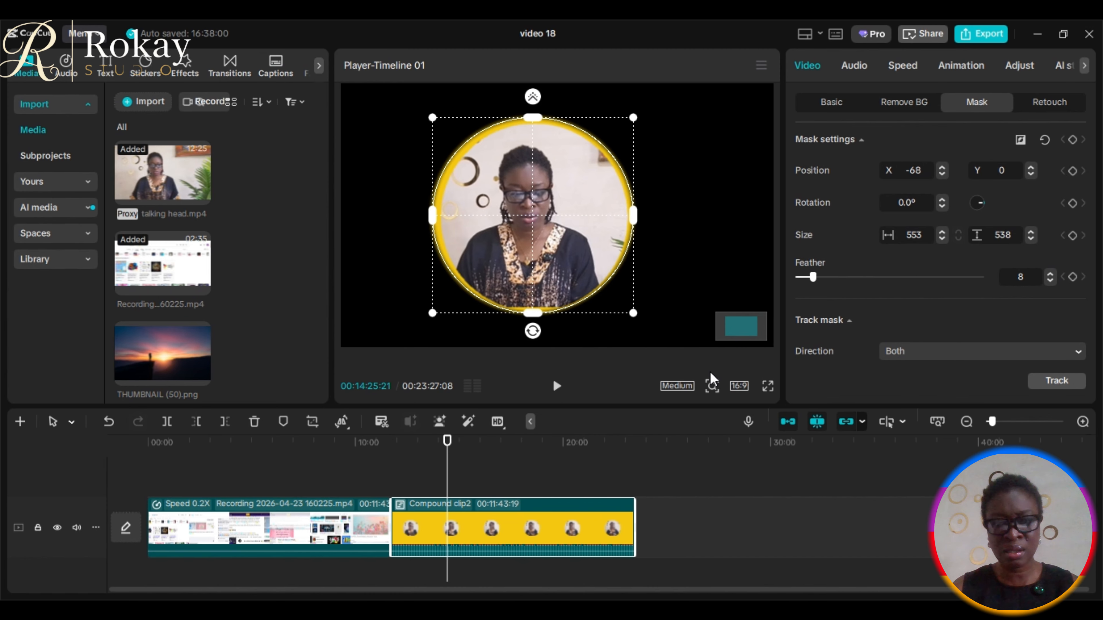
Step: Scale the yellow-bordered compound clip to 51% and move it onto the track above the screen recording
{"action": "left_click", "coordinate": [830, 104]}
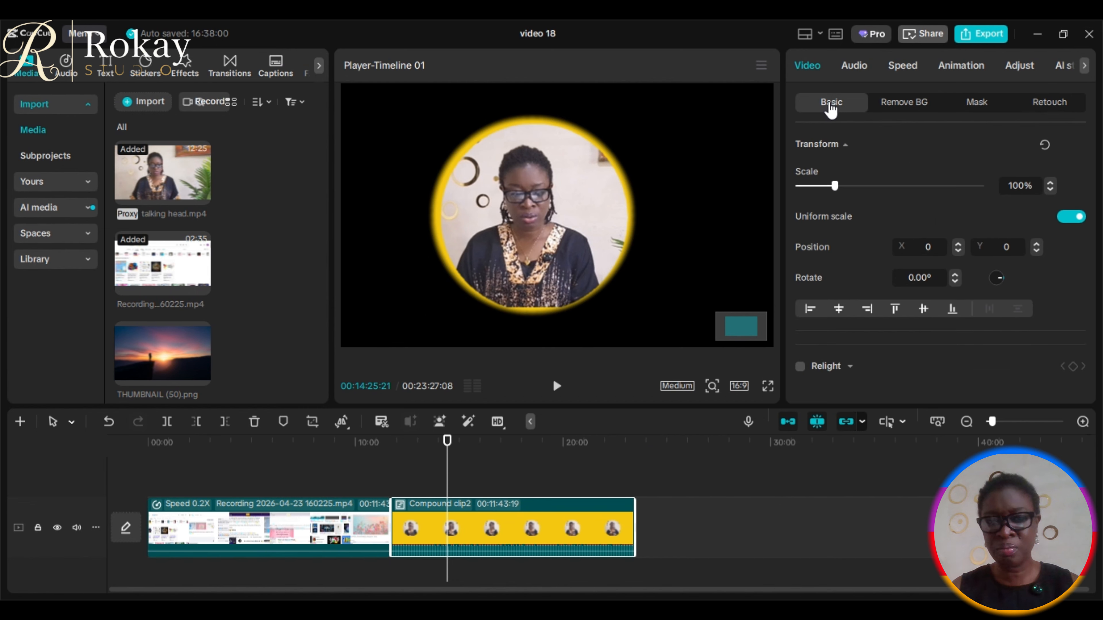
{"action": "left_click_drag", "start_coordinate": [835, 187], "coordinate": [819, 192]}
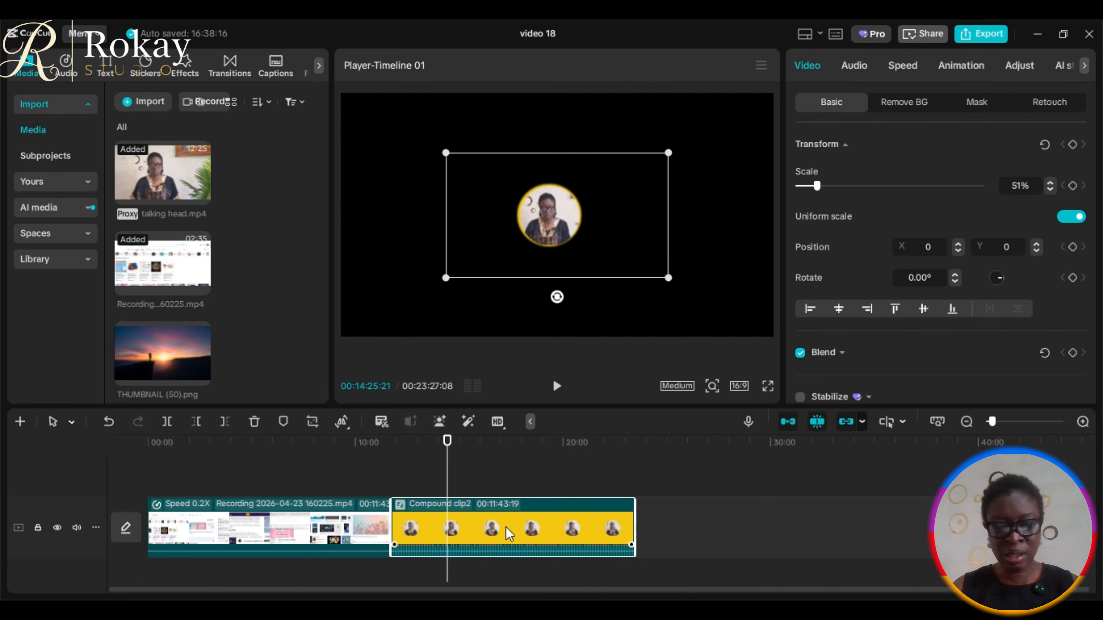
{"action": "left_click_drag", "start_coordinate": [506, 526], "coordinate": [262, 467]}
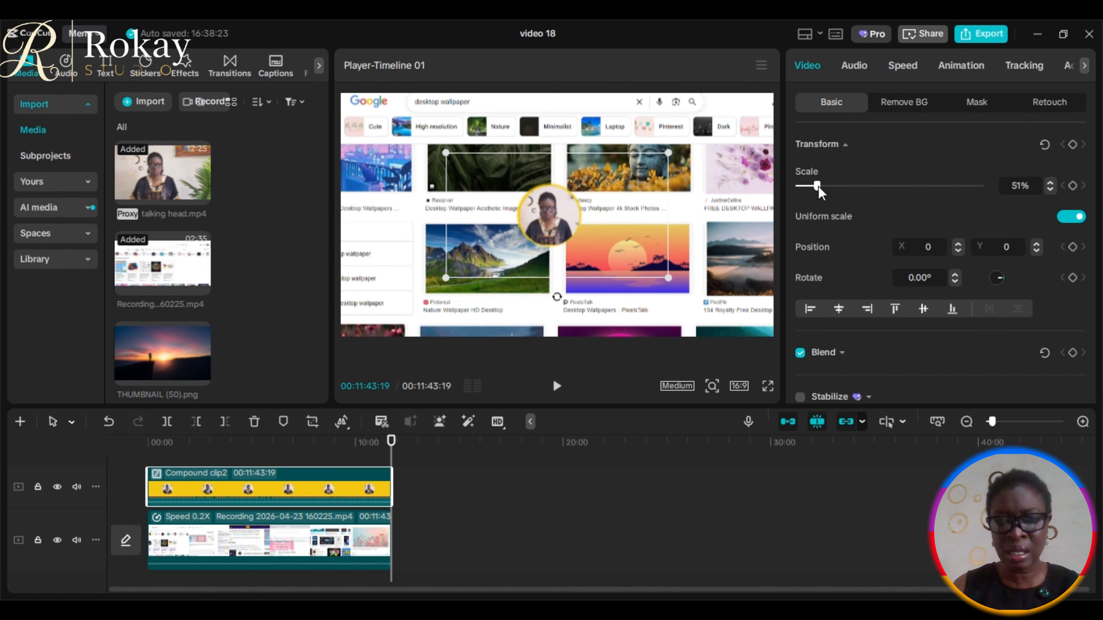
Step: Scale the yellow-bordered compound clip to 102% and review the overlay full screen at an earlier point in the timeline
{"action": "left_click_drag", "start_coordinate": [819, 188], "coordinate": [837, 183]}
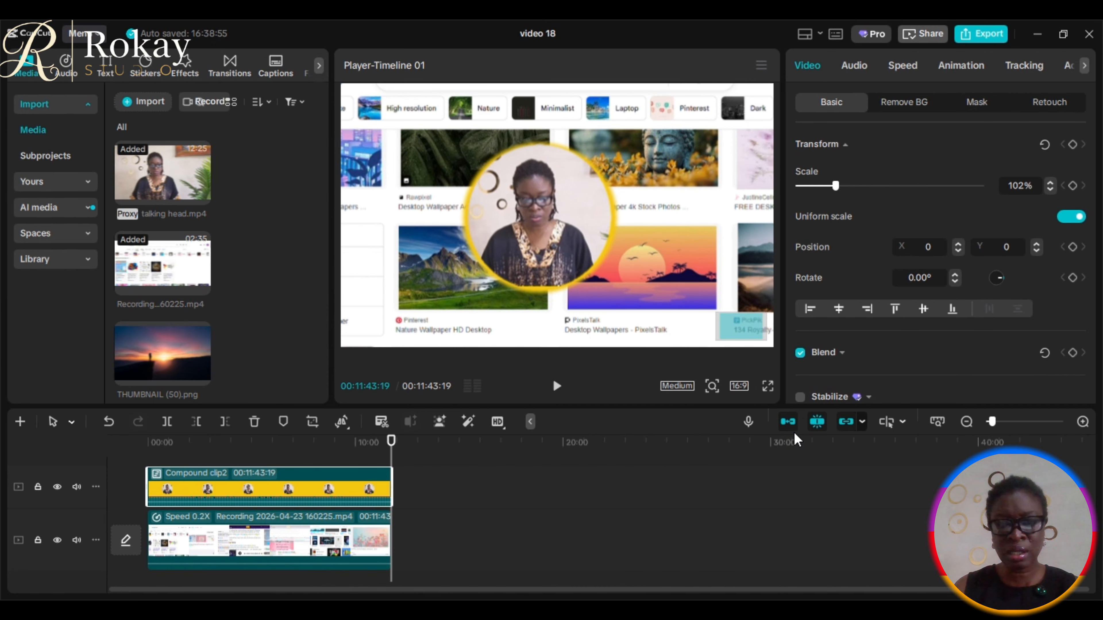
{"action": "left_click", "coordinate": [768, 385]}
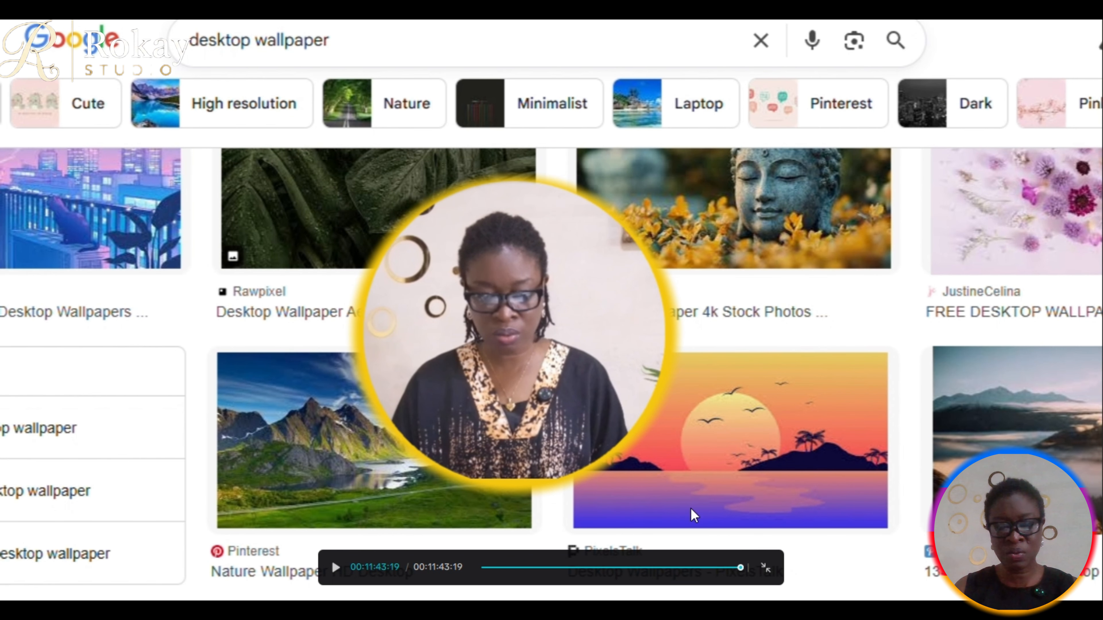
{"action": "left_click_drag", "start_coordinate": [739, 568], "coordinate": [501, 576]}
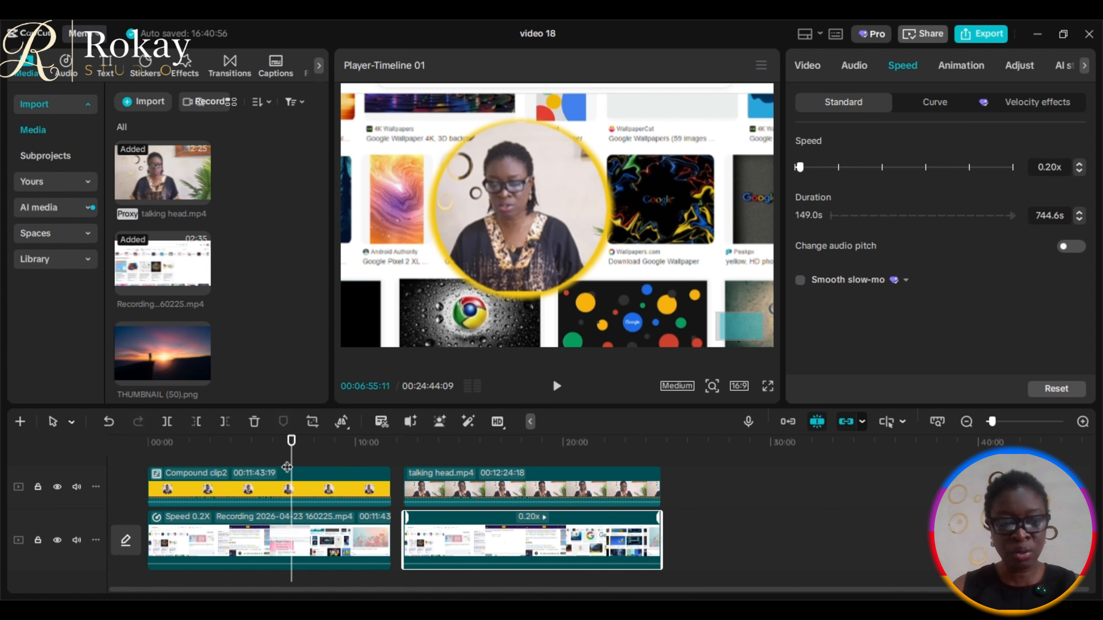
Step: Scale the second talking head clip, above the second screen recording, to 49%
{"action": "left_click_drag", "start_coordinate": [287, 467], "coordinate": [512, 468]}
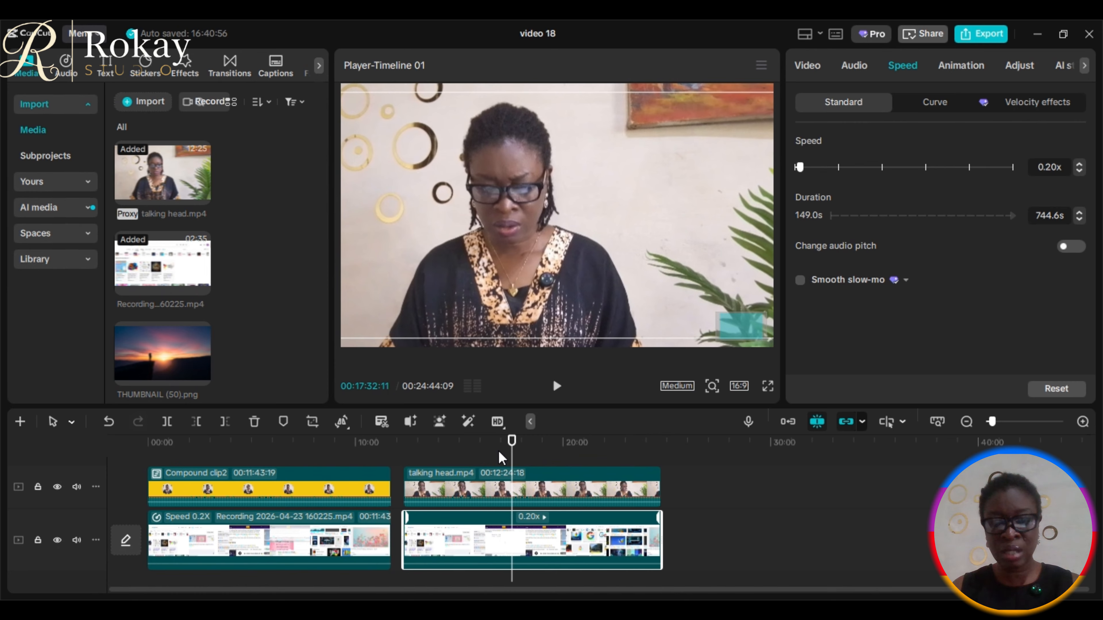
{"action": "left_click", "coordinate": [489, 487]}
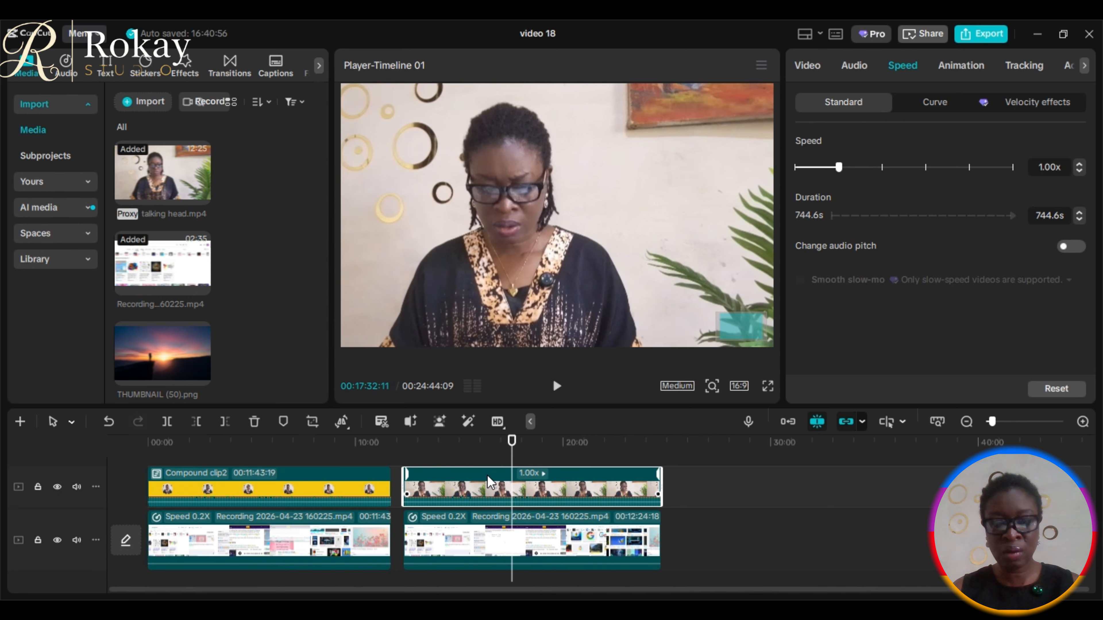
{"action": "left_click", "coordinate": [804, 69]}
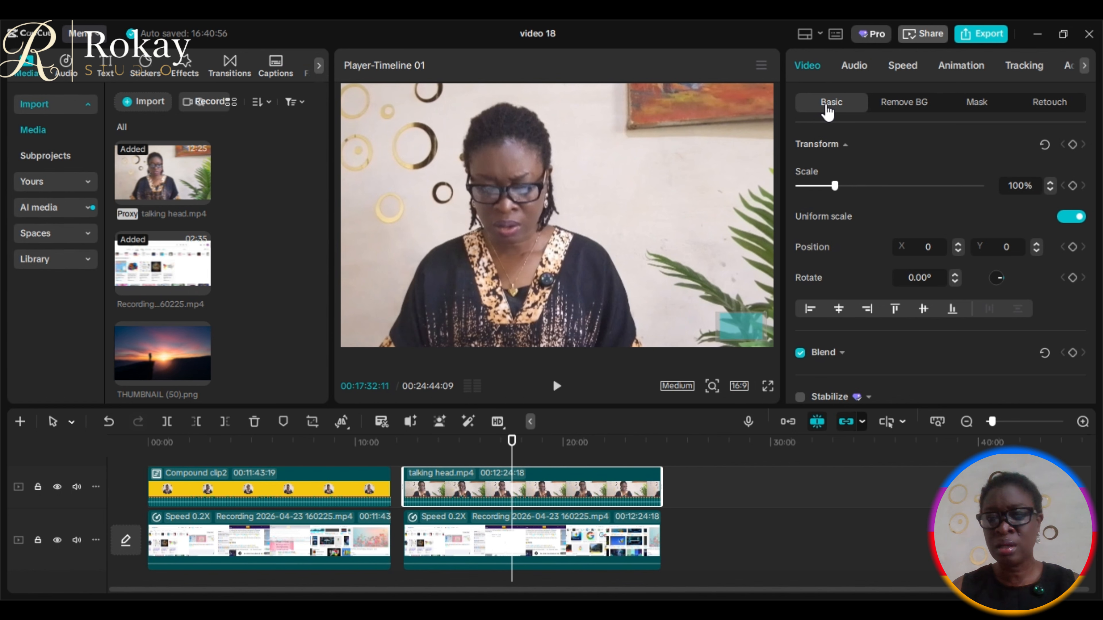
{"action": "left_click_drag", "start_coordinate": [835, 186], "coordinate": [815, 188]}
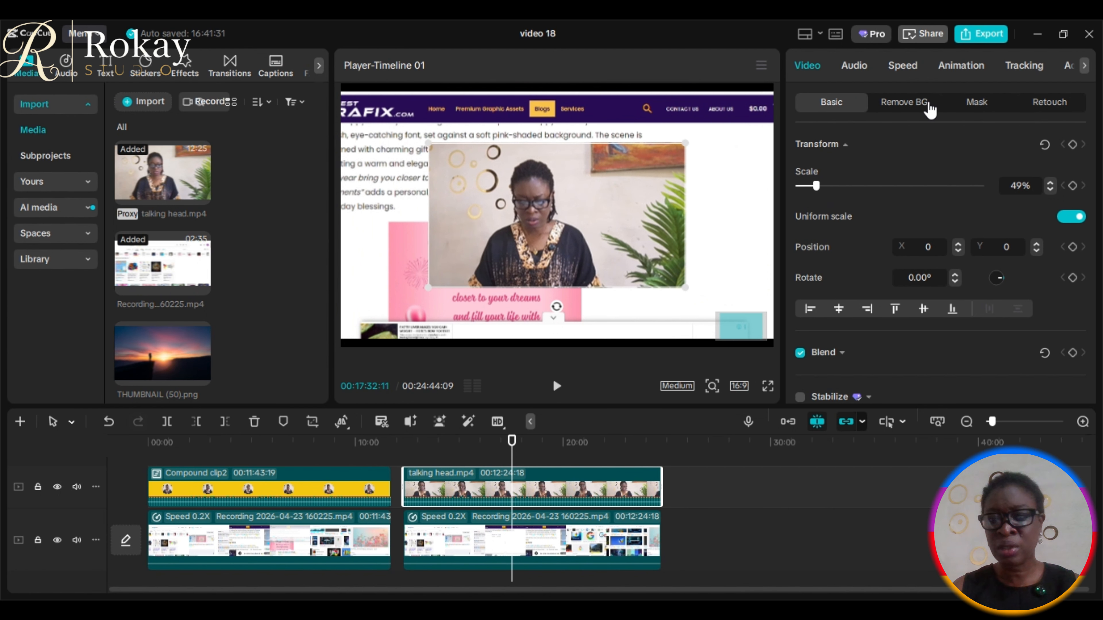
Step: Add a Rectangle mask to the second talking head clip and enlarge it to frame the speaker's head and torso
{"action": "left_click", "coordinate": [978, 105]}
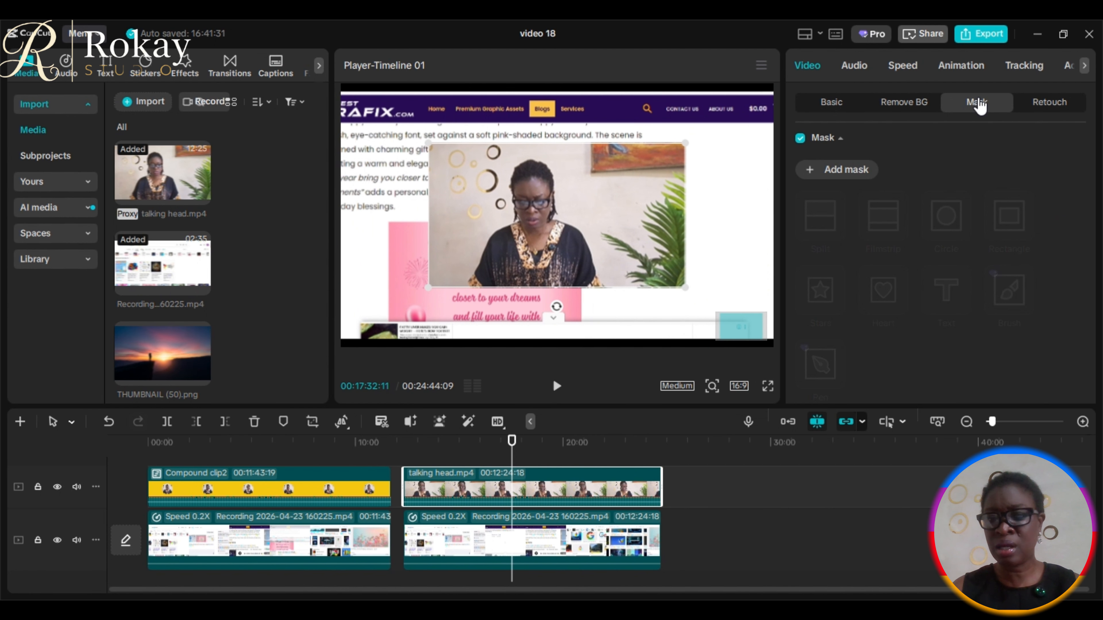
{"action": "left_click", "coordinate": [814, 172]}
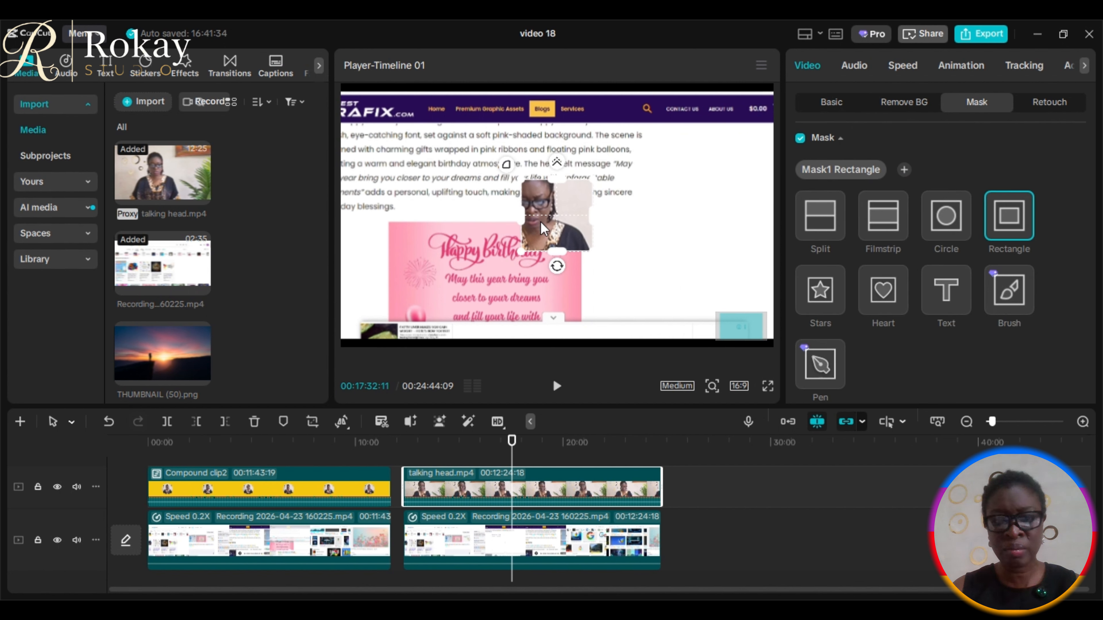
{"action": "left_click_drag", "start_coordinate": [523, 254], "coordinate": [436, 269]}
{"action": "left_click_drag", "start_coordinate": [484, 219], "coordinate": [434, 226]}
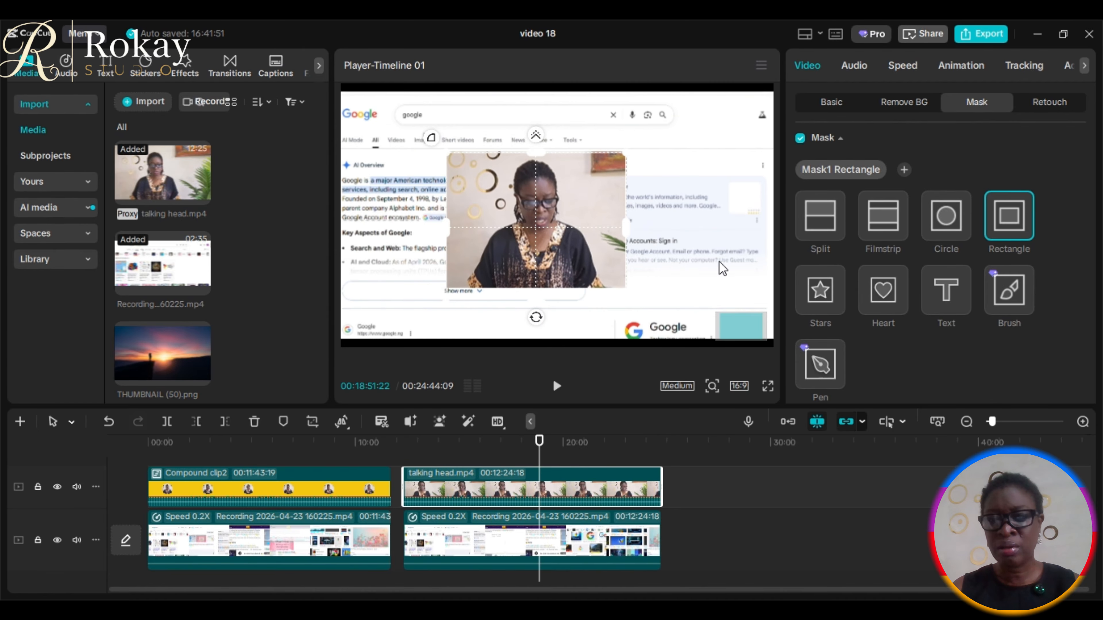
Step: Move the rectangle-masked talking head clip to the end of the main track and preview it there
{"action": "left_click", "coordinate": [835, 104]}
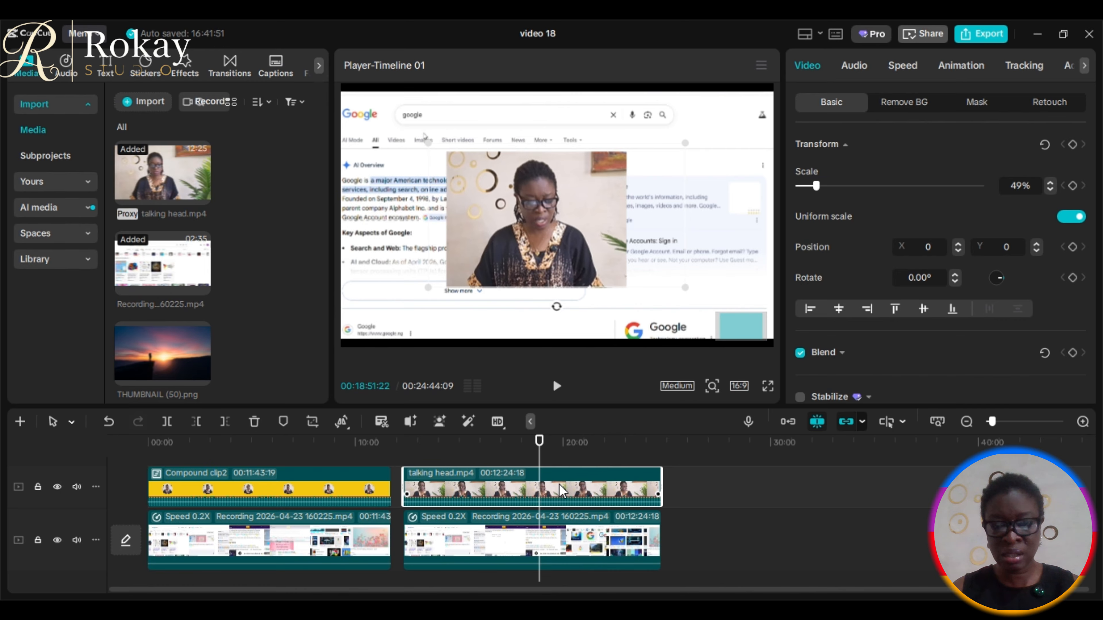
{"action": "left_click_drag", "start_coordinate": [552, 480], "coordinate": [819, 535]}
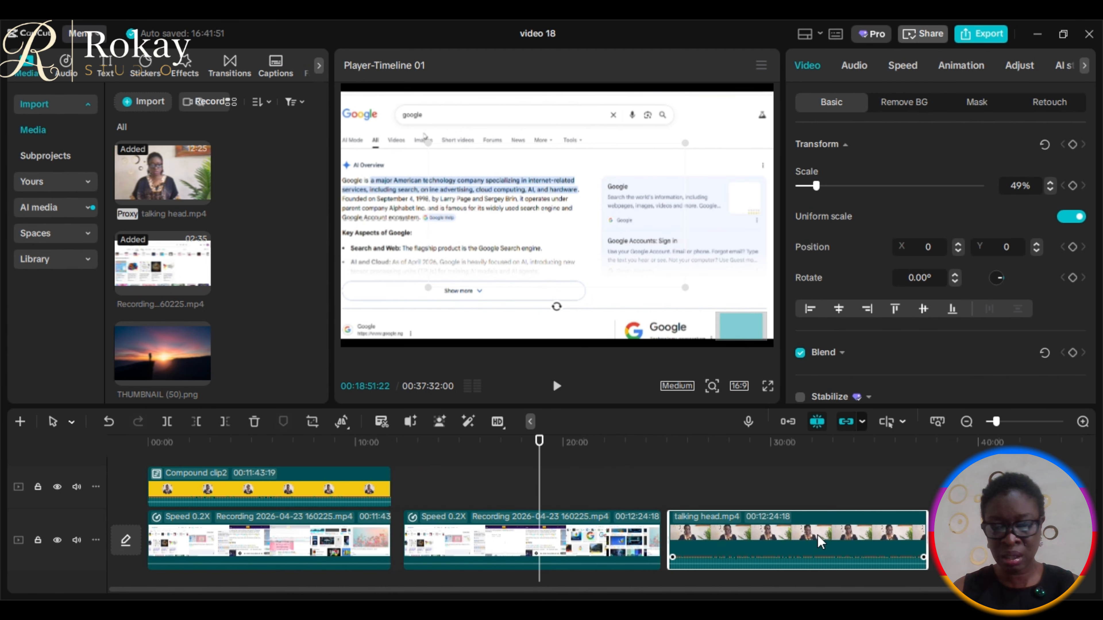
{"action": "left_click_drag", "start_coordinate": [540, 497], "coordinate": [714, 505]}
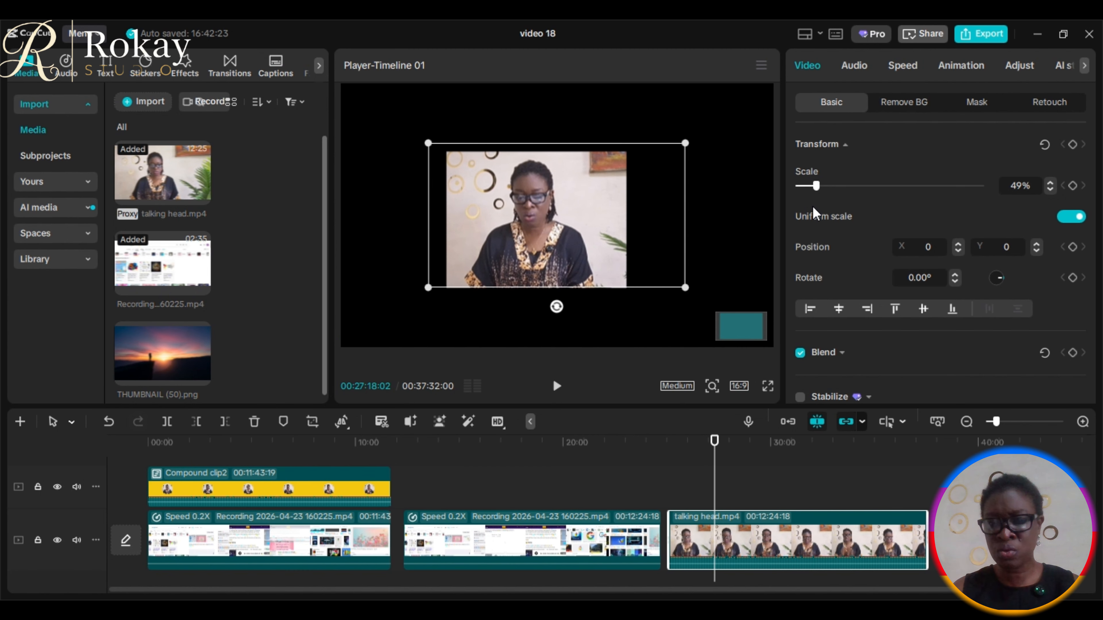
Step: Set the masked talking head clip's Canvas to Pattern and apply the rainbow gradient pattern
{"action": "scroll", "coordinate": [817, 202], "scroll_direction": "down", "scroll_amount": 10}
{"action": "scroll", "coordinate": [818, 201], "scroll_direction": "down", "scroll_amount": 5}
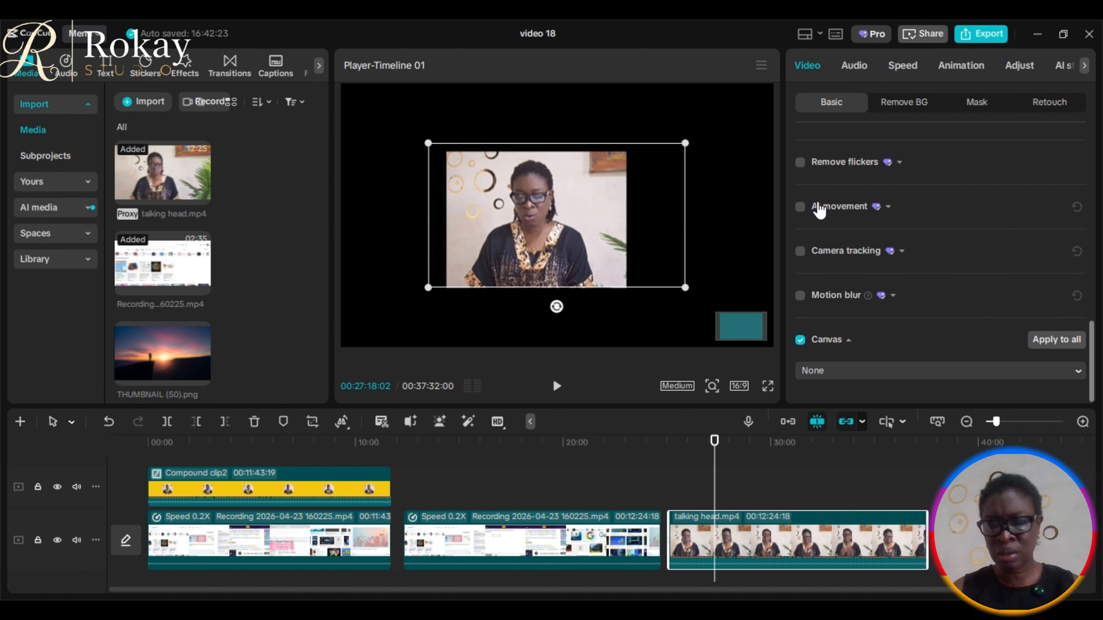
{"action": "left_click", "coordinate": [991, 373]}
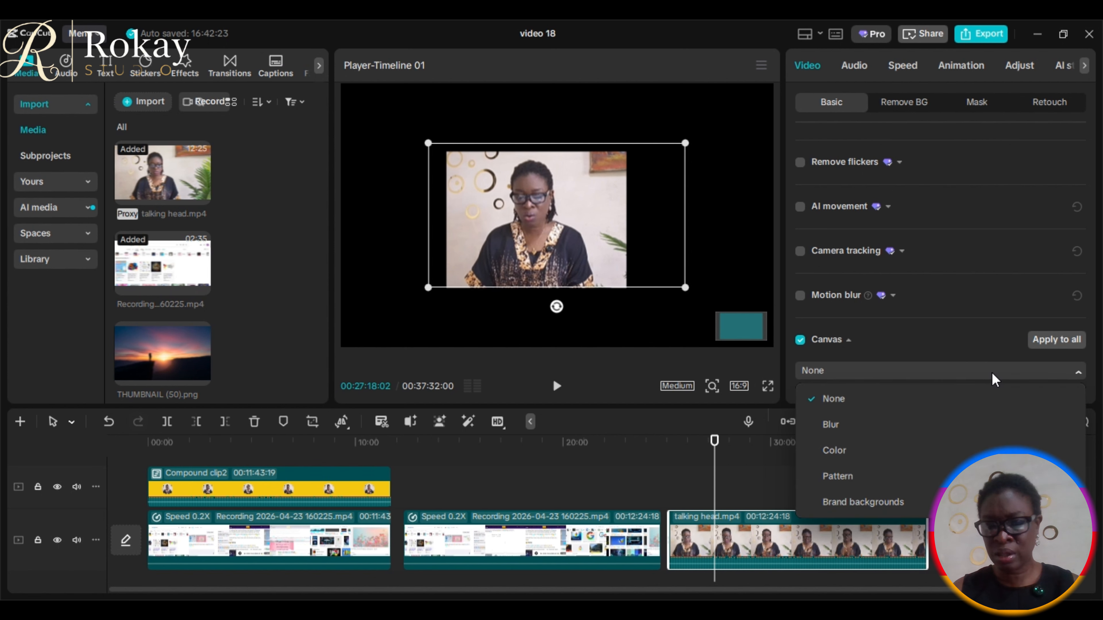
{"action": "left_click", "coordinate": [838, 476]}
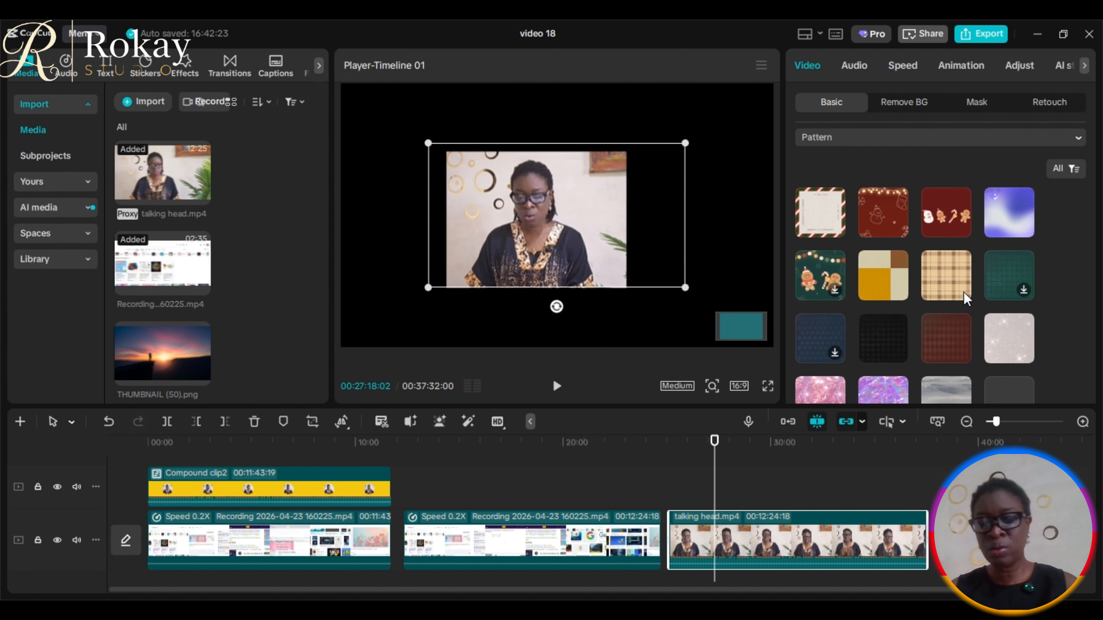
{"action": "scroll", "coordinate": [927, 250], "scroll_direction": "down", "scroll_amount": 4}
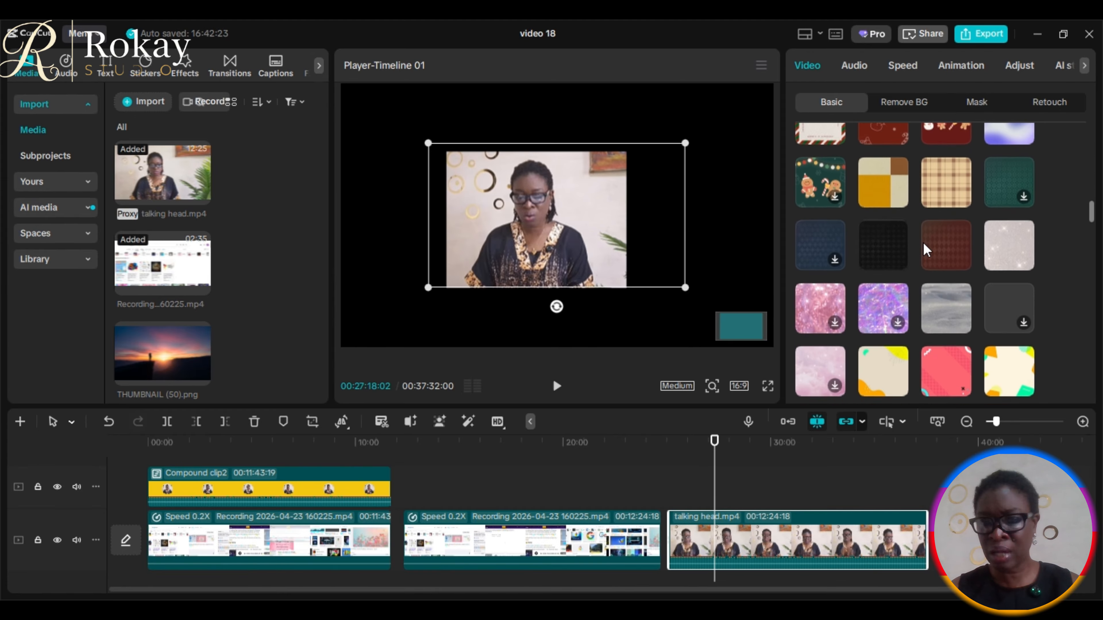
{"action": "scroll", "coordinate": [924, 246], "scroll_direction": "down", "scroll_amount": 6}
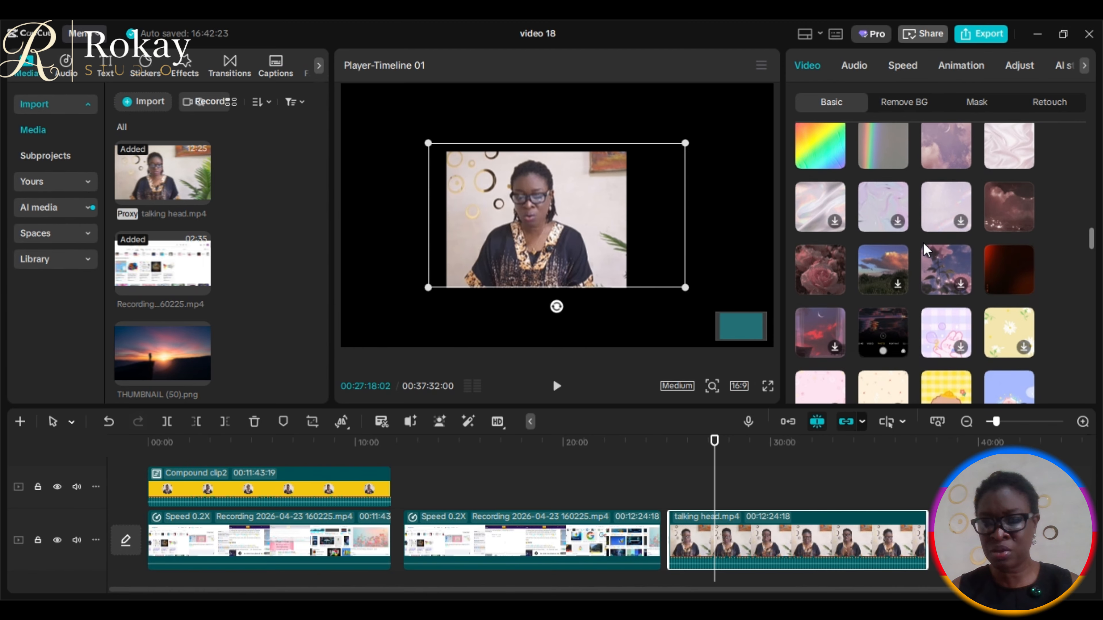
{"action": "scroll", "coordinate": [925, 248], "scroll_direction": "down", "scroll_amount": 6}
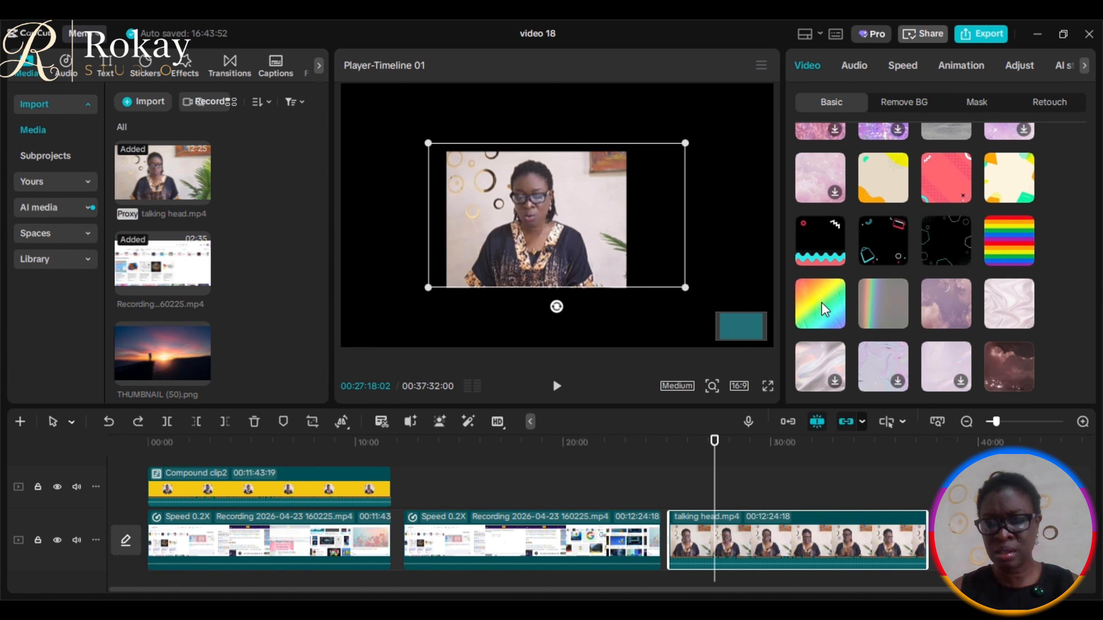
{"action": "left_click", "coordinate": [822, 302]}
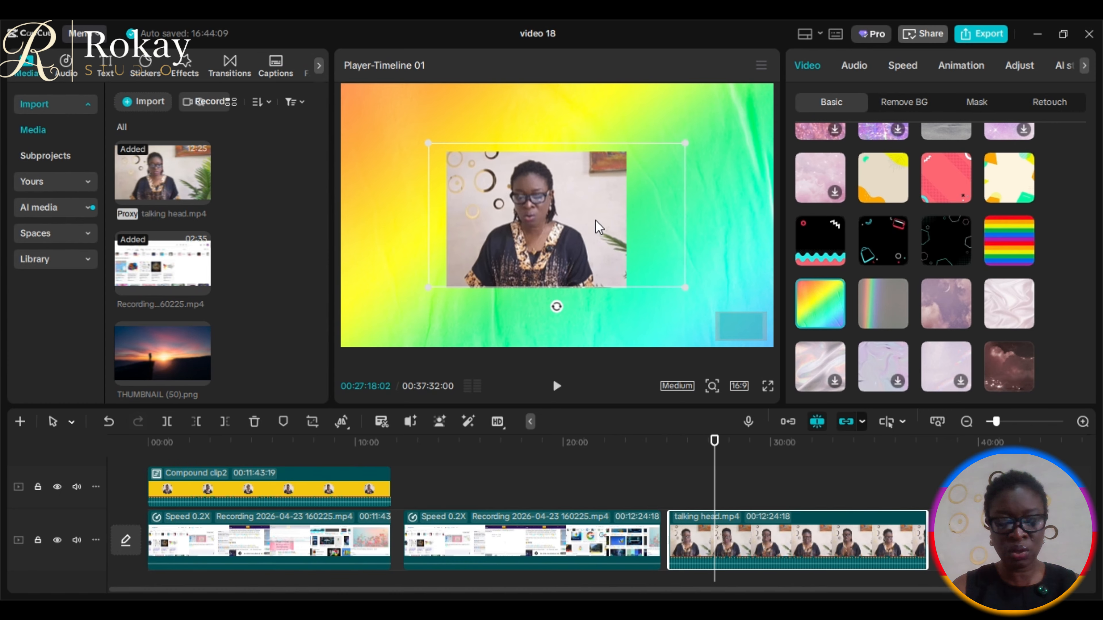
Step: Convert the rainbow-backed talking head clip into a compound clip and add a Rectangle mask to it
{"action": "key", "text": "alt+g"}
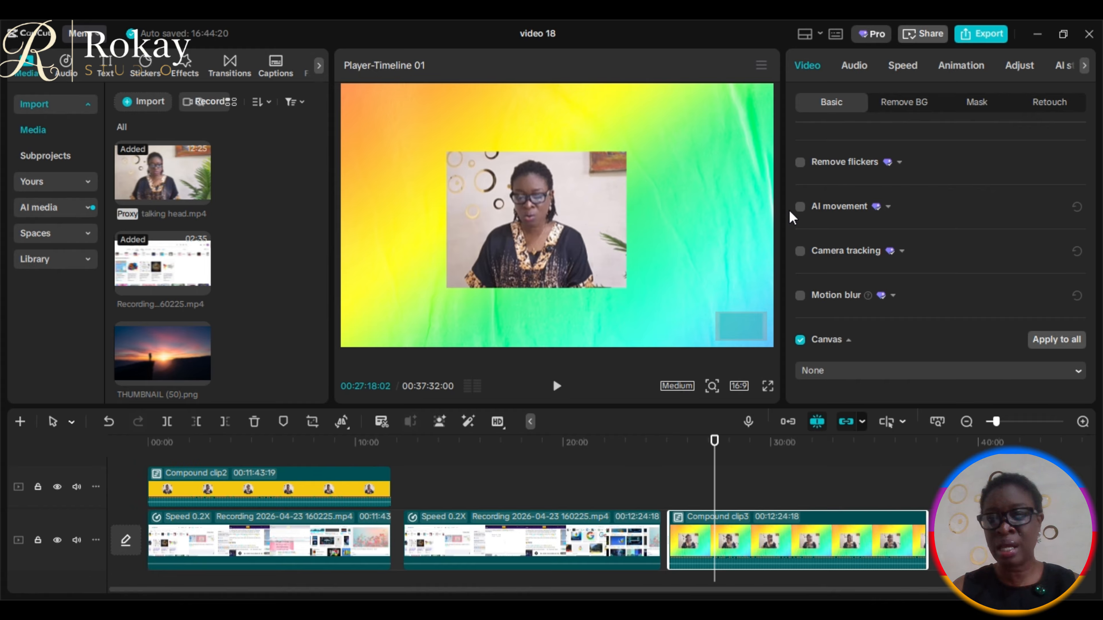
{"action": "left_click", "coordinate": [979, 103]}
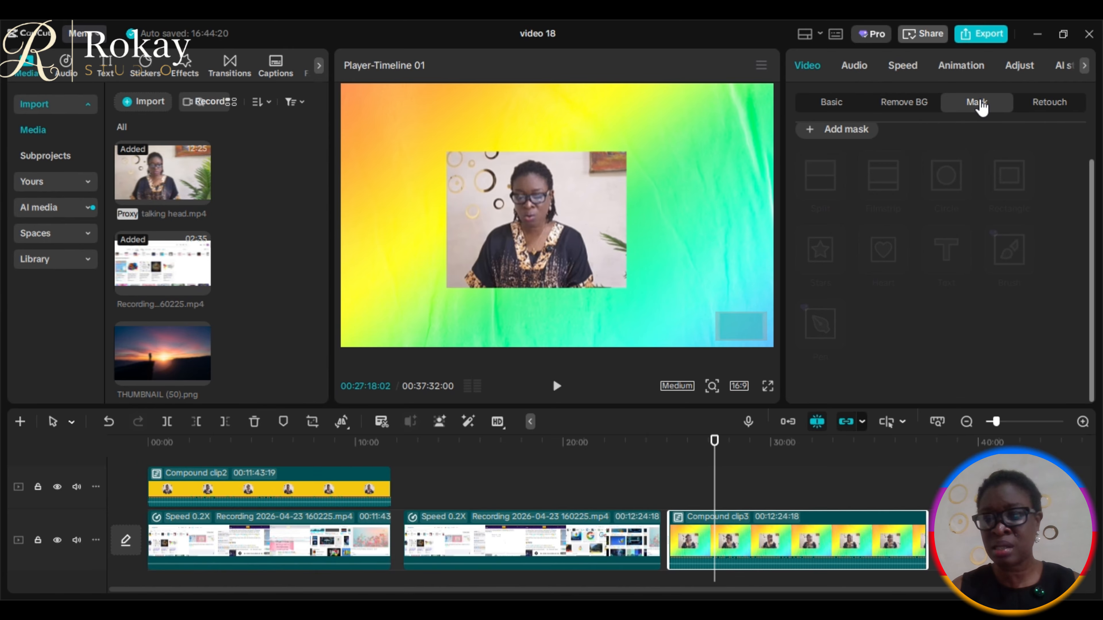
{"action": "left_click", "coordinate": [836, 131]}
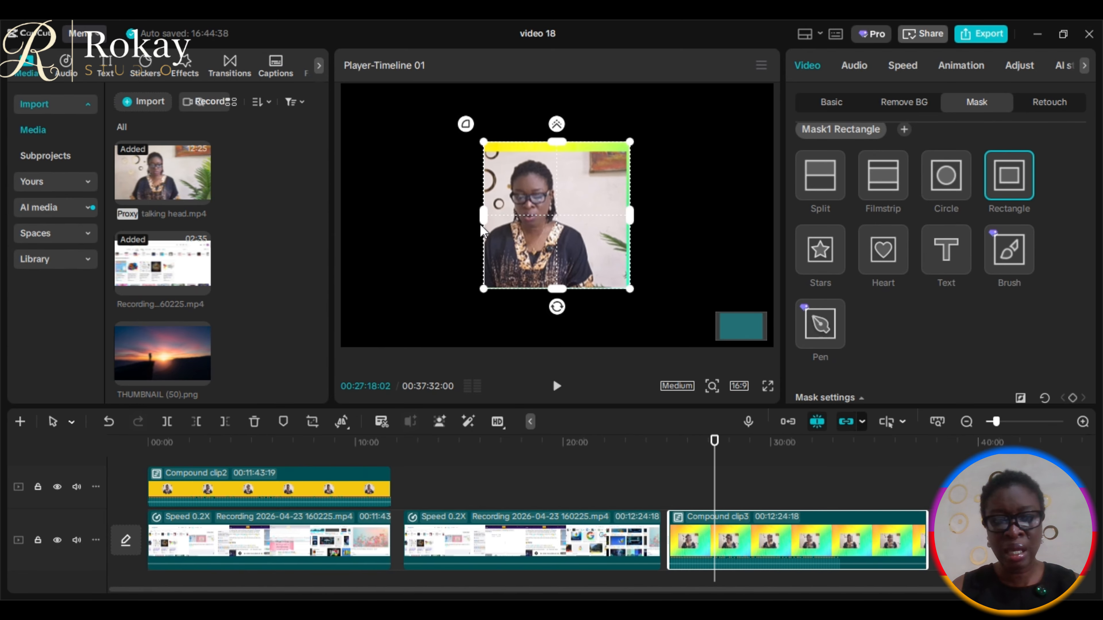
Step: Fit the rectangle mask to about 704 by 540 at about X -74, Y -14, leaving a thin rainbow border around the speaker
{"action": "left_click_drag", "start_coordinate": [482, 216], "coordinate": [434, 224]}
{"action": "left_click_drag", "start_coordinate": [510, 257], "coordinate": [493, 261]}
{"action": "left_click_drag", "start_coordinate": [662, 221], "coordinate": [636, 231]}
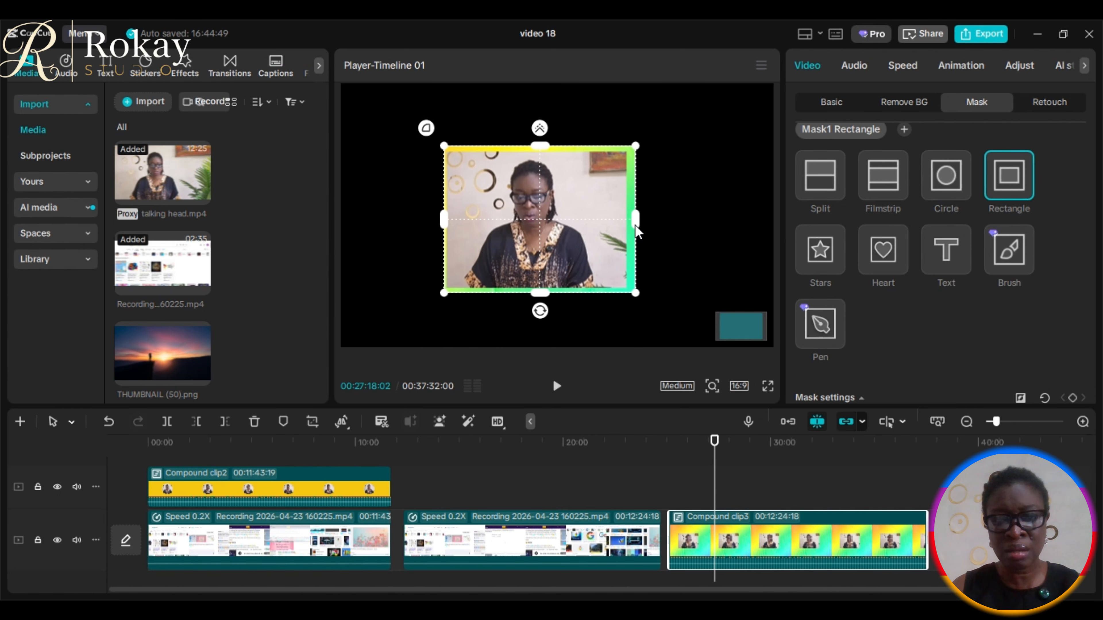
{"action": "left_click_drag", "start_coordinate": [574, 260], "coordinate": [571, 260]}
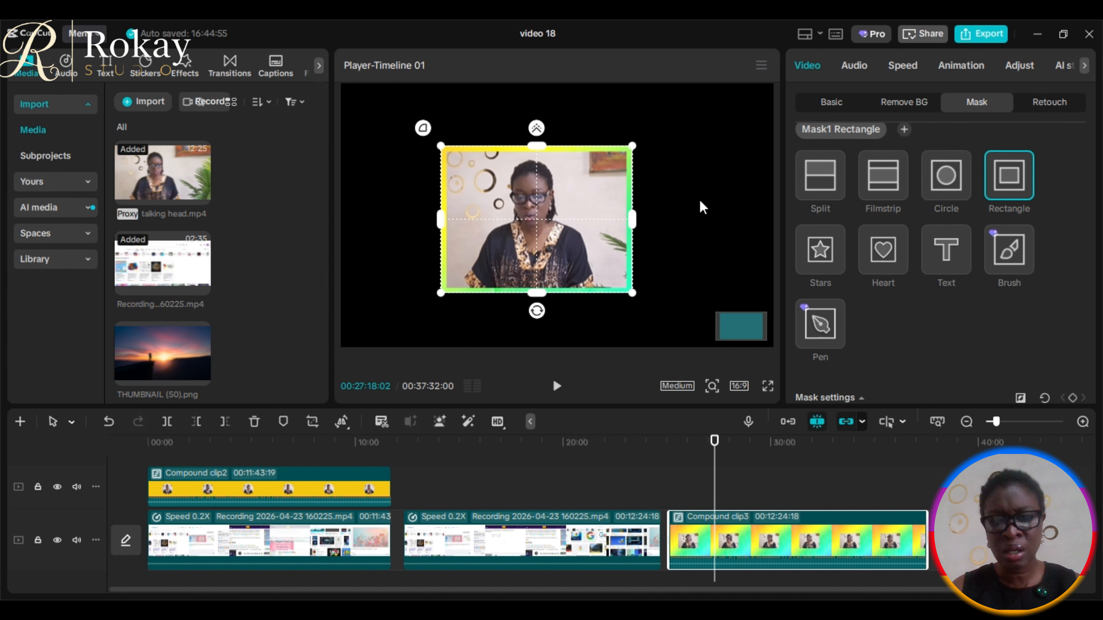
Step: Set the rectangle mask's Feather to 8 and its Round corners to 24
{"action": "left_click", "coordinate": [712, 387]}
{"action": "left_click_drag", "start_coordinate": [688, 408], "coordinate": [685, 409]}
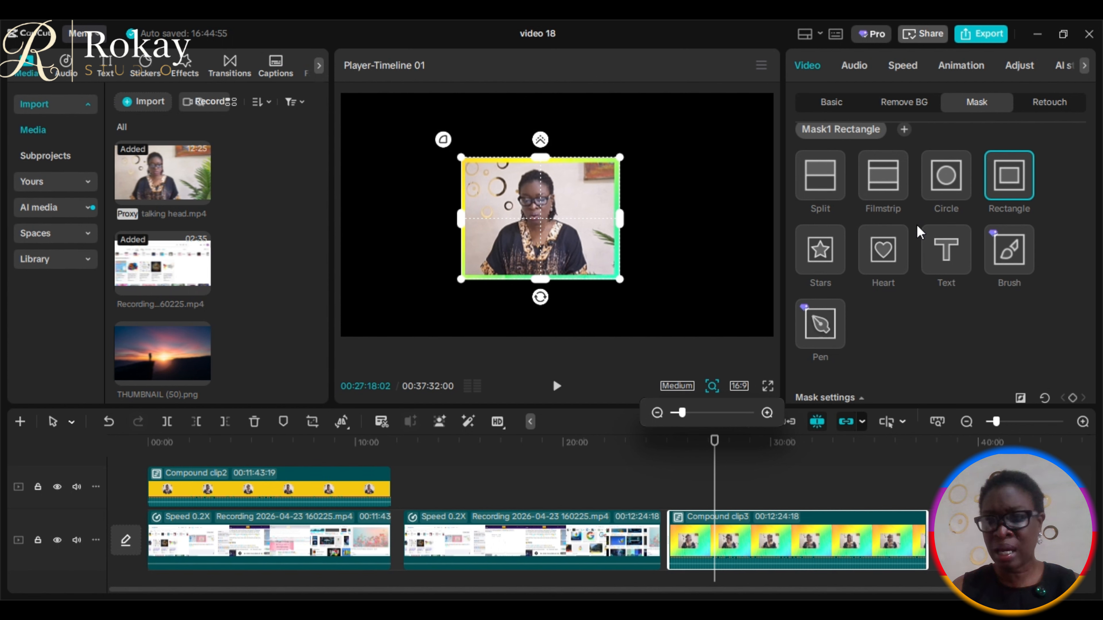
{"action": "scroll", "coordinate": [923, 282], "scroll_direction": "down", "scroll_amount": 6}
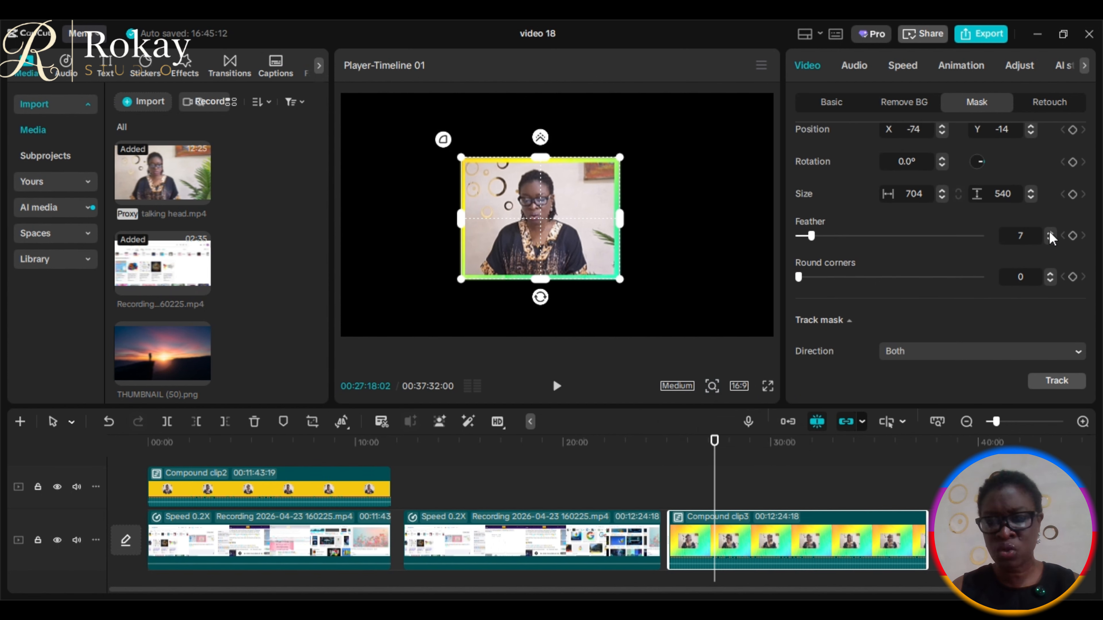
{"action": "left_click", "coordinate": [1051, 234]}
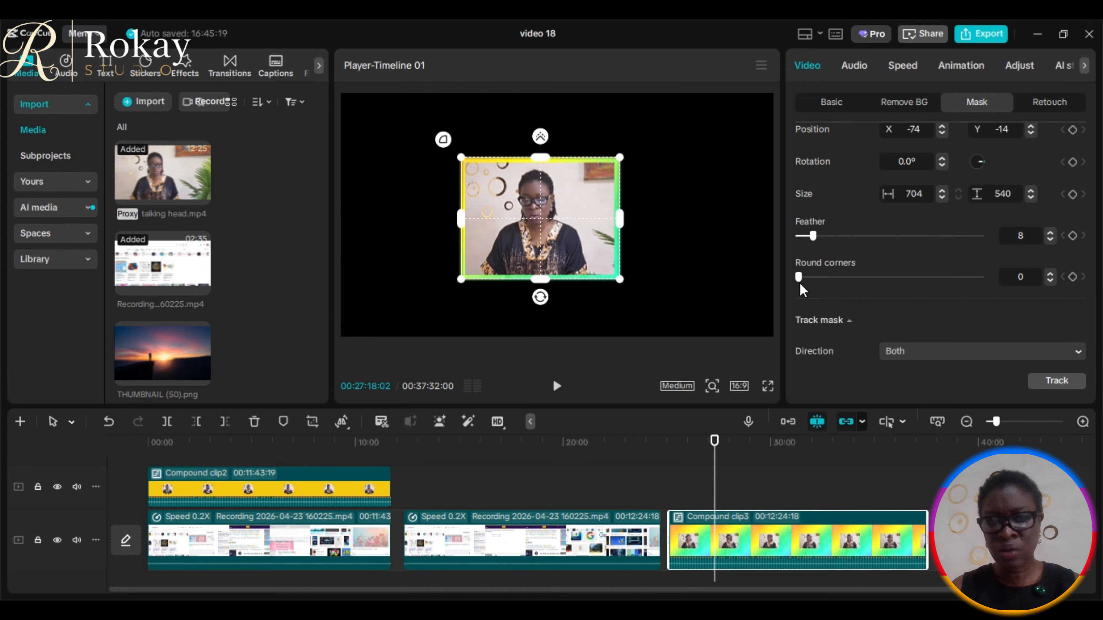
{"action": "left_click_drag", "start_coordinate": [800, 276], "coordinate": [844, 278]}
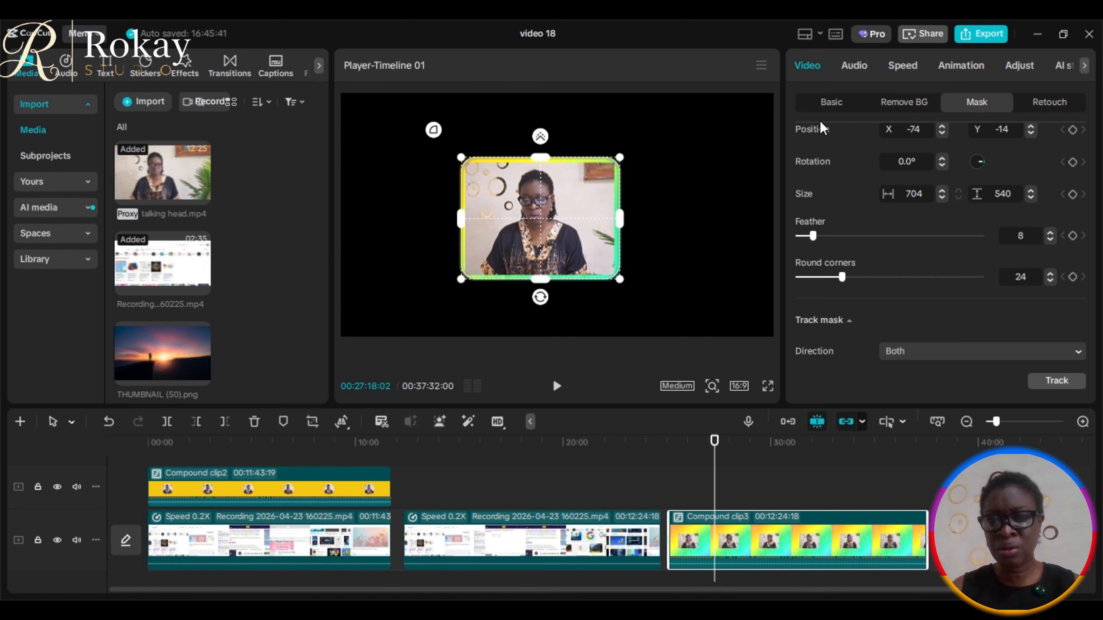
Step: Move the rainbow-bordered compound clip onto the track above the second screen recording
{"action": "left_click", "coordinate": [831, 102]}
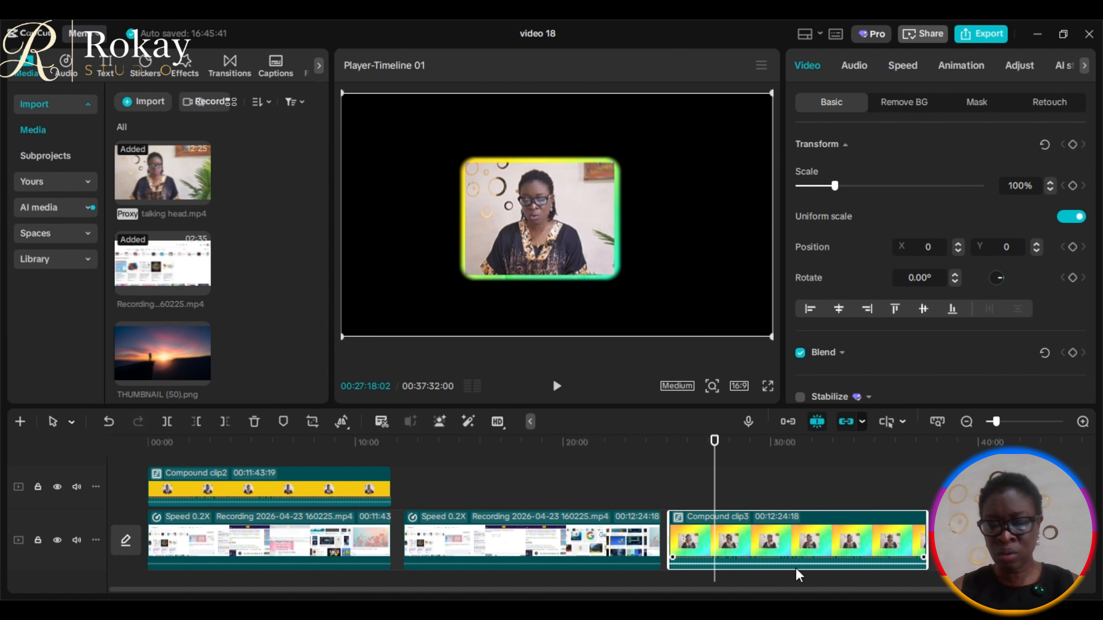
{"action": "left_click_drag", "start_coordinate": [787, 538], "coordinate": [525, 478]}
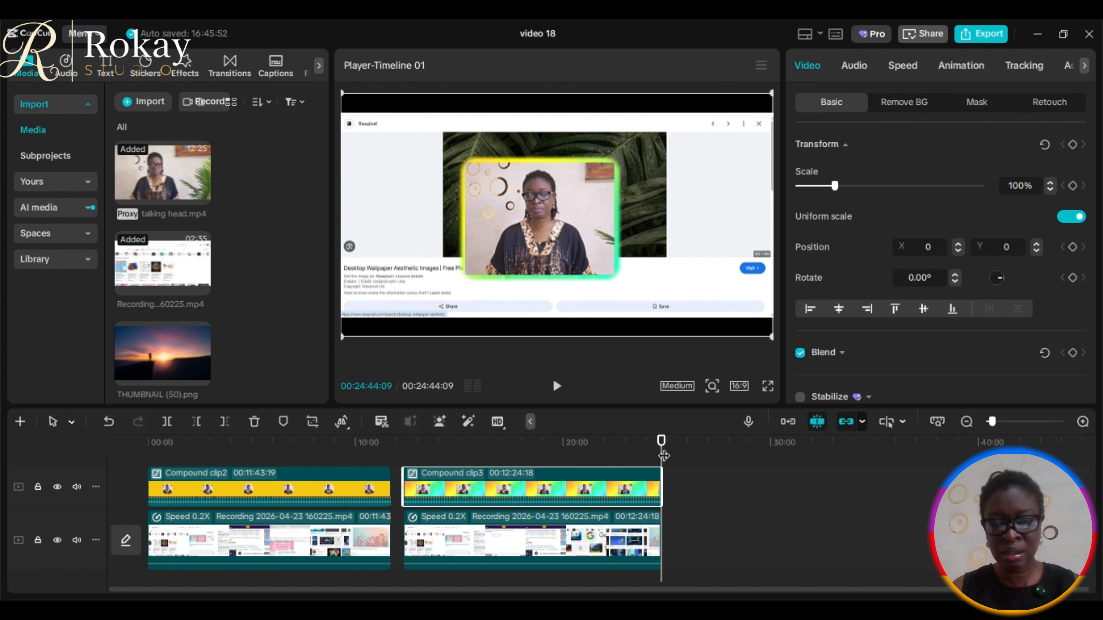
Step: Review the rainbow-bordered overlay full screen and scale the second screen recording to 133% to fill the frame
{"action": "left_click_drag", "start_coordinate": [661, 442], "coordinate": [514, 466]}
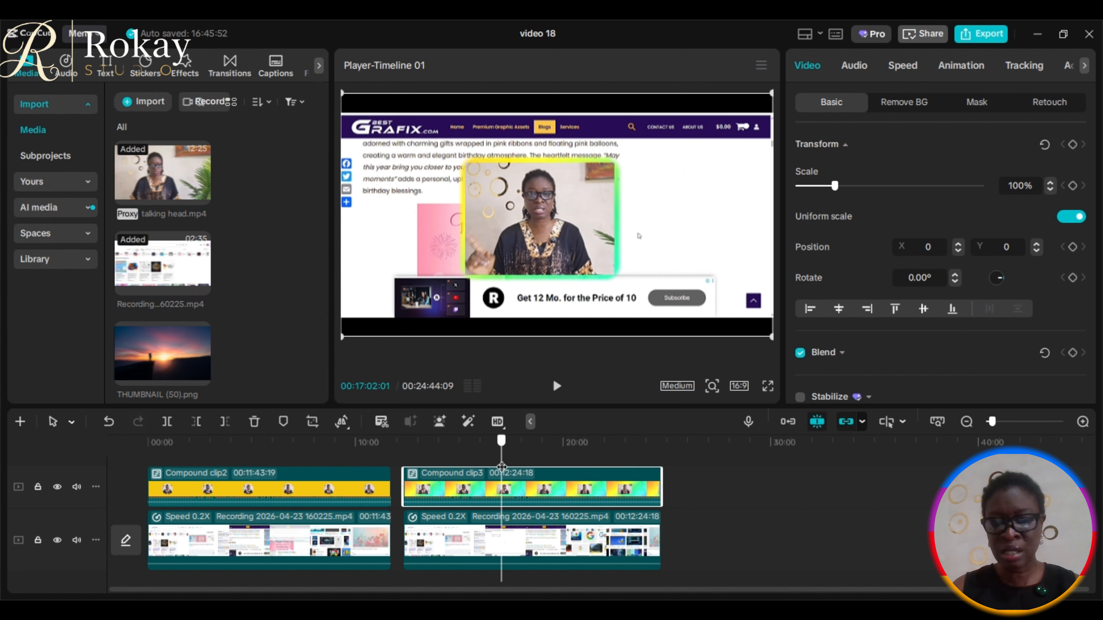
{"action": "left_click", "coordinate": [767, 386]}
{"action": "left_click_drag", "start_coordinate": [661, 567], "coordinate": [674, 566]}
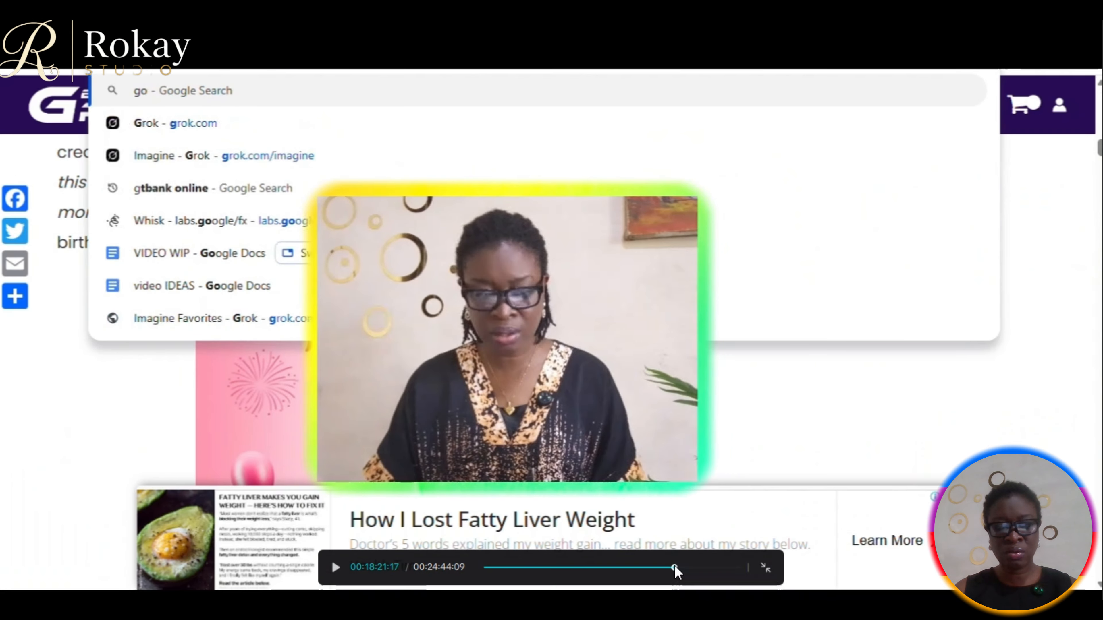
{"action": "left_click", "coordinate": [769, 571]}
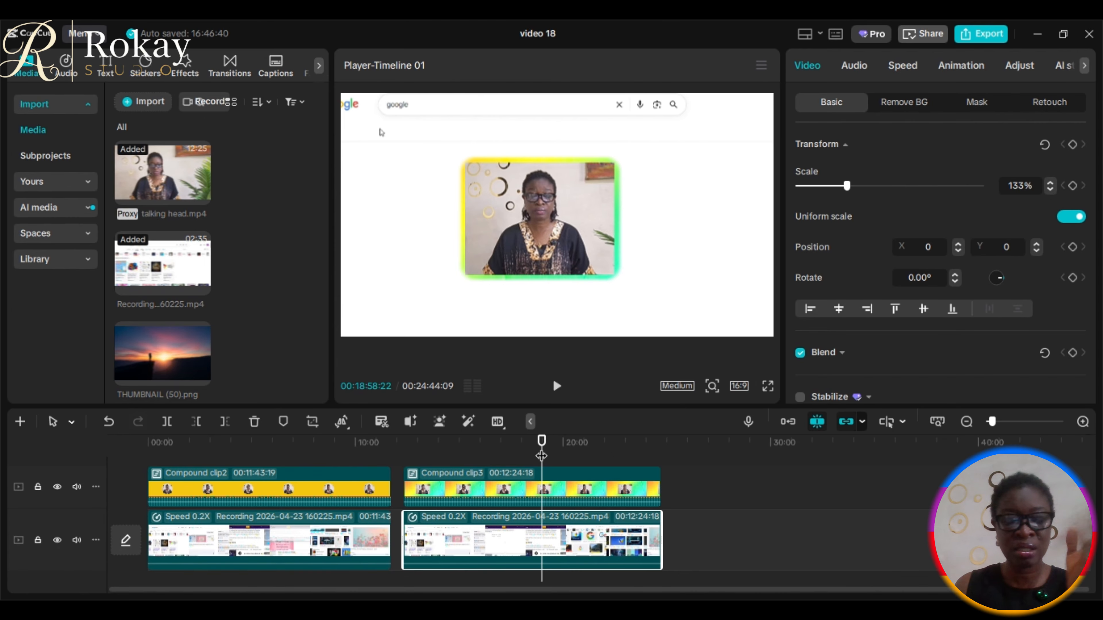
{"action": "mouse_move", "coordinate": [541, 456]}
{"action": "left_mouse_down"}
{"action": "mouse_move", "coordinate": [244, 467]}
{"action": "mouse_move", "coordinate": [548, 471]}
{"action": "left_mouse_up"}
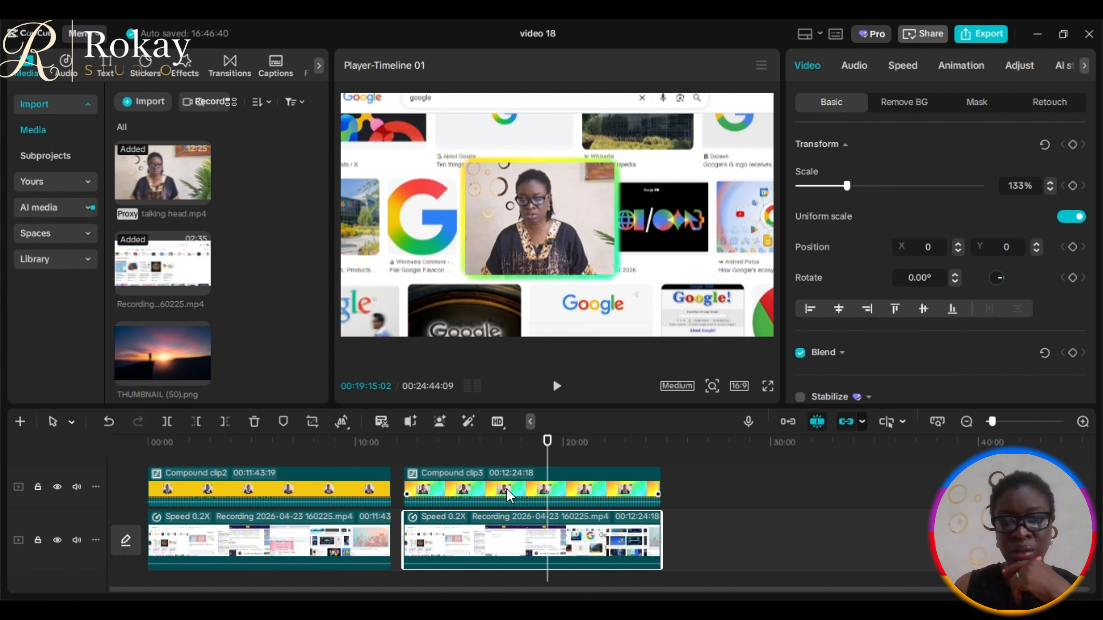